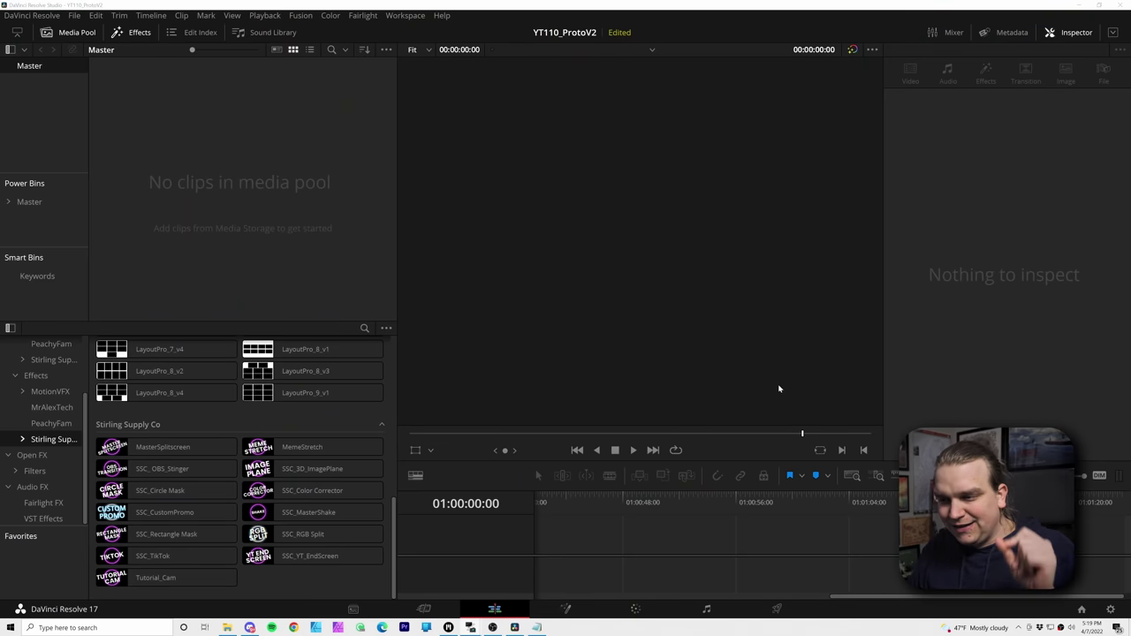
Show the protov2 folder containing ProtoV2.lua in File Explorer, then return to Resolve.
key(alt+Tab)
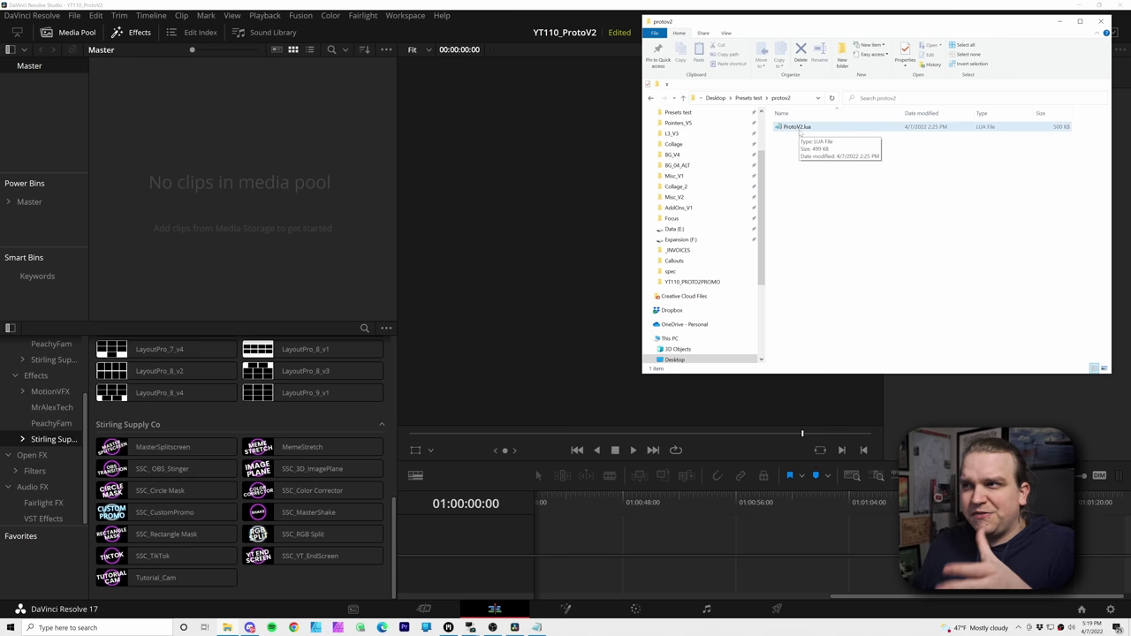
click(612, 536)
Install ProtoV2.lua by dropping it into the Fusion node area, then return to the Edit page.
click(570, 608)
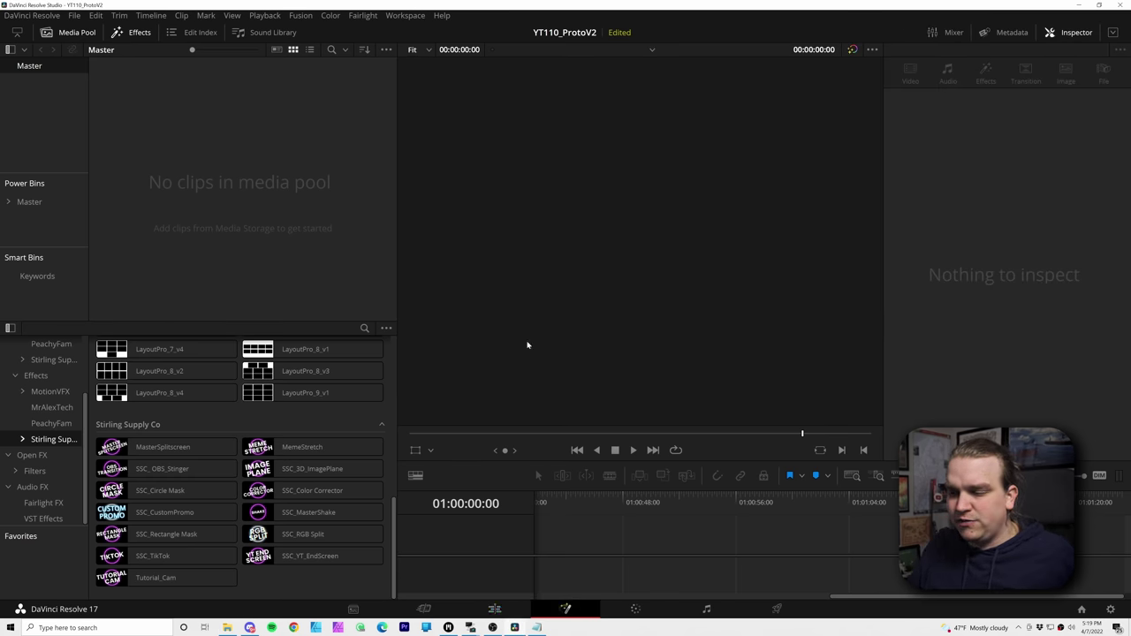
key(alt+Tab)
drag(798, 126, 505, 415)
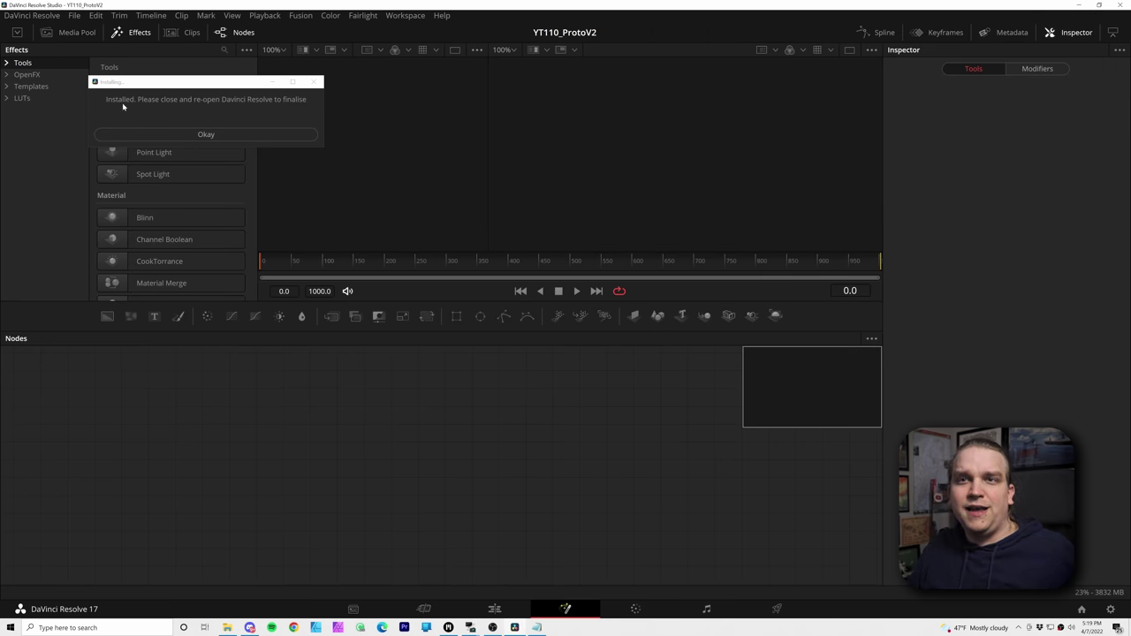
click(168, 134)
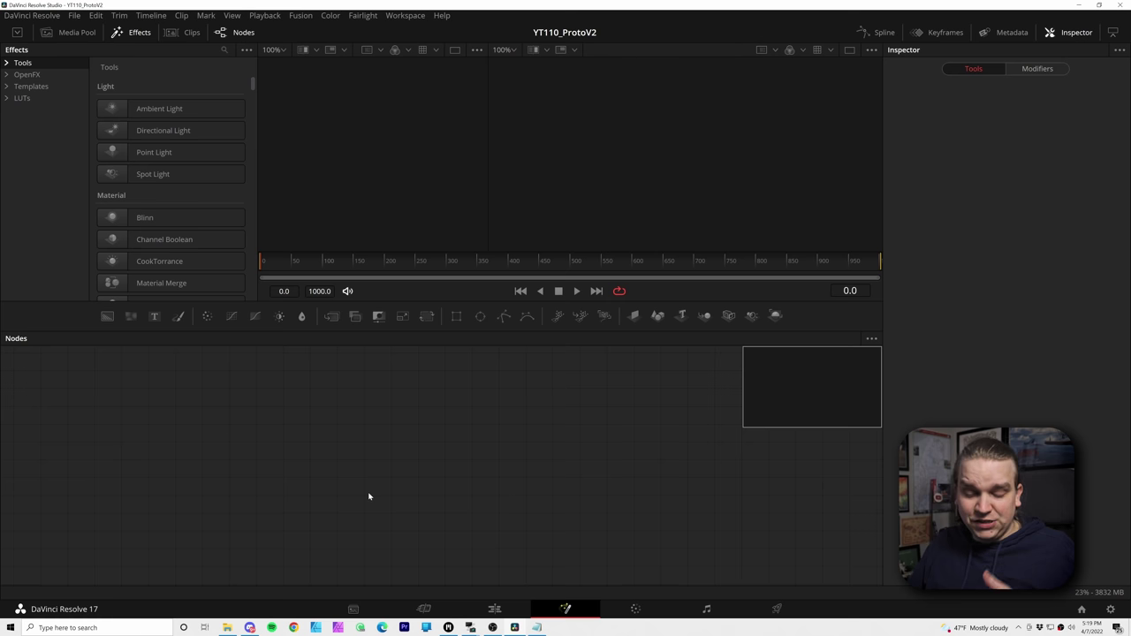
click(494, 609)
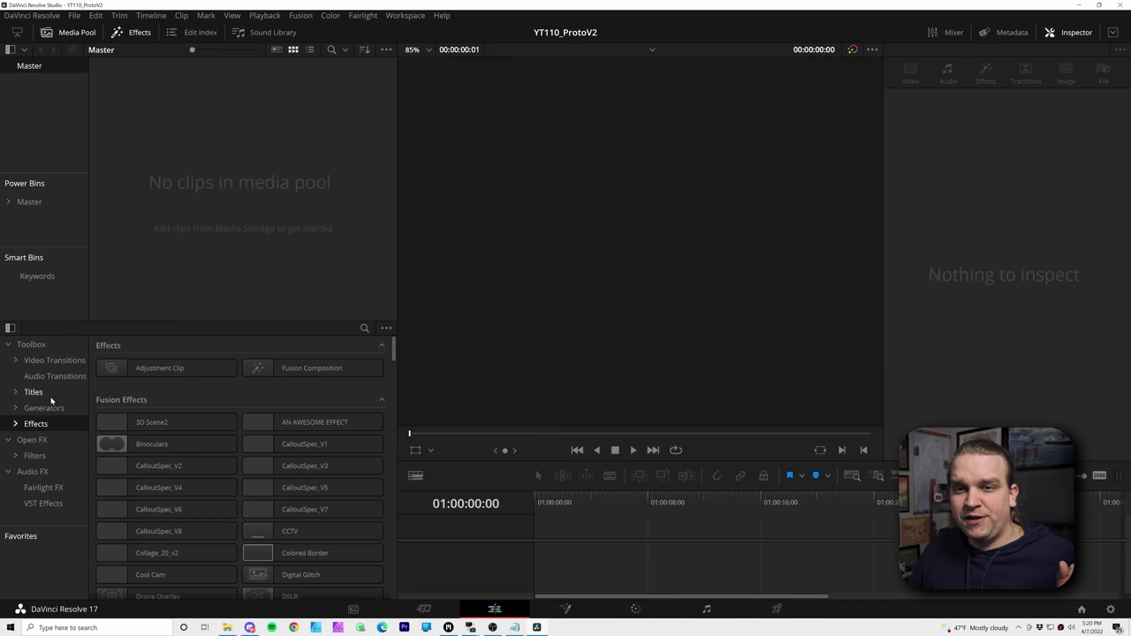
Place the ProtoV2 generator from Generators > Stirling Supply Co on a new timeline and expand its settings.
click(44, 408)
click(15, 408)
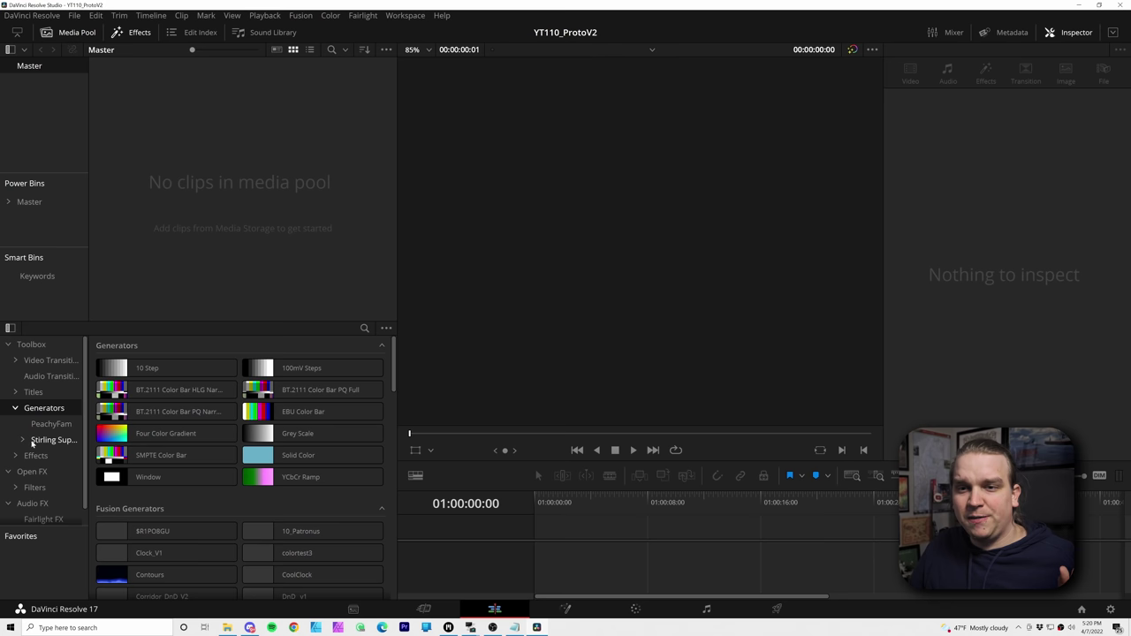
click(37, 441)
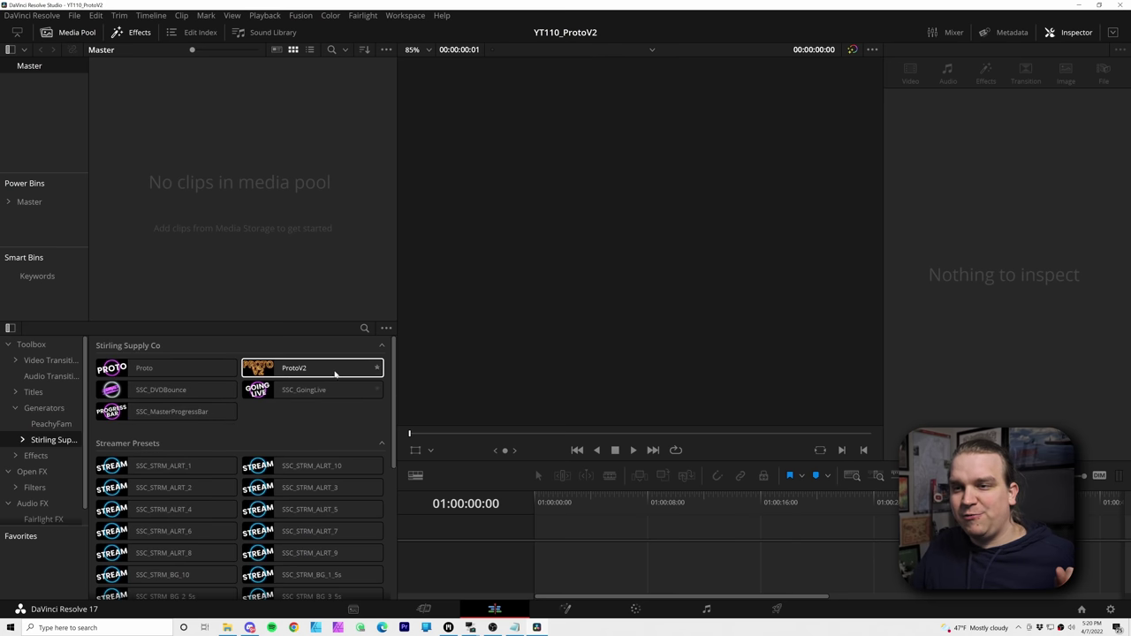
drag(317, 372, 534, 544)
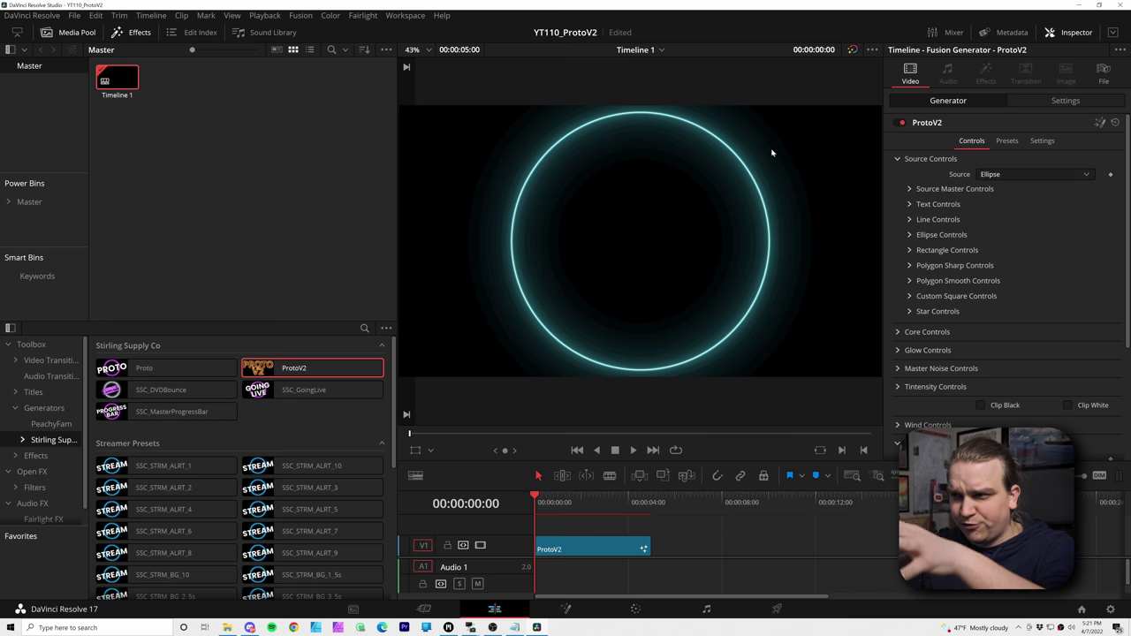
click(909, 188)
click(897, 376)
Raise the Source Master Size of the ProtoV2 ring from 0.98 to 1.13.
click(899, 381)
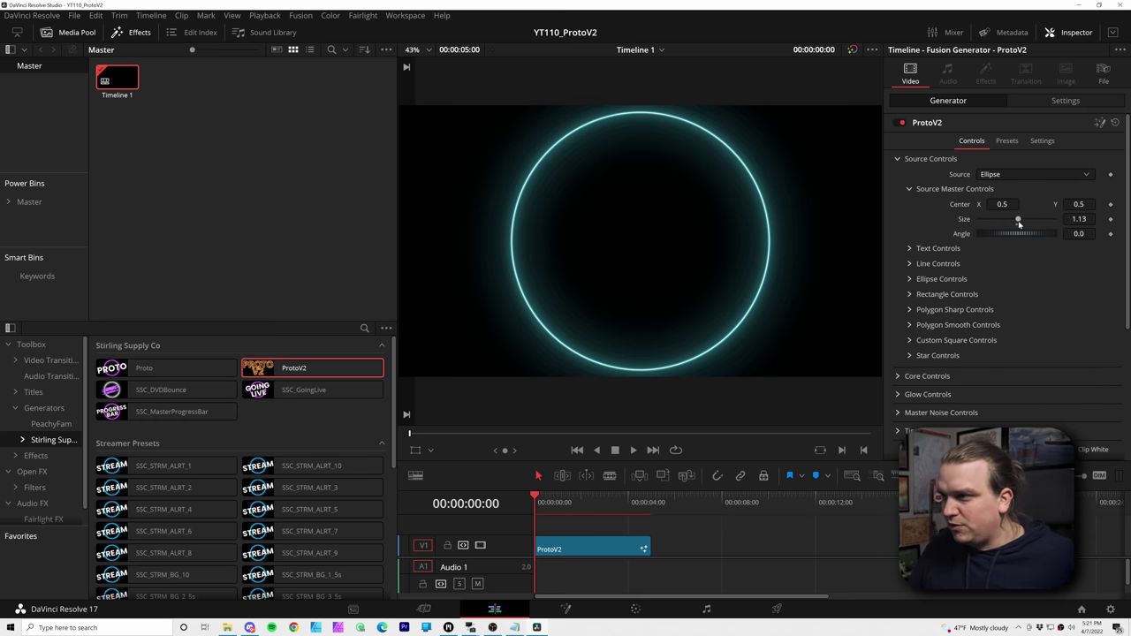
drag(1016, 224, 1017, 222)
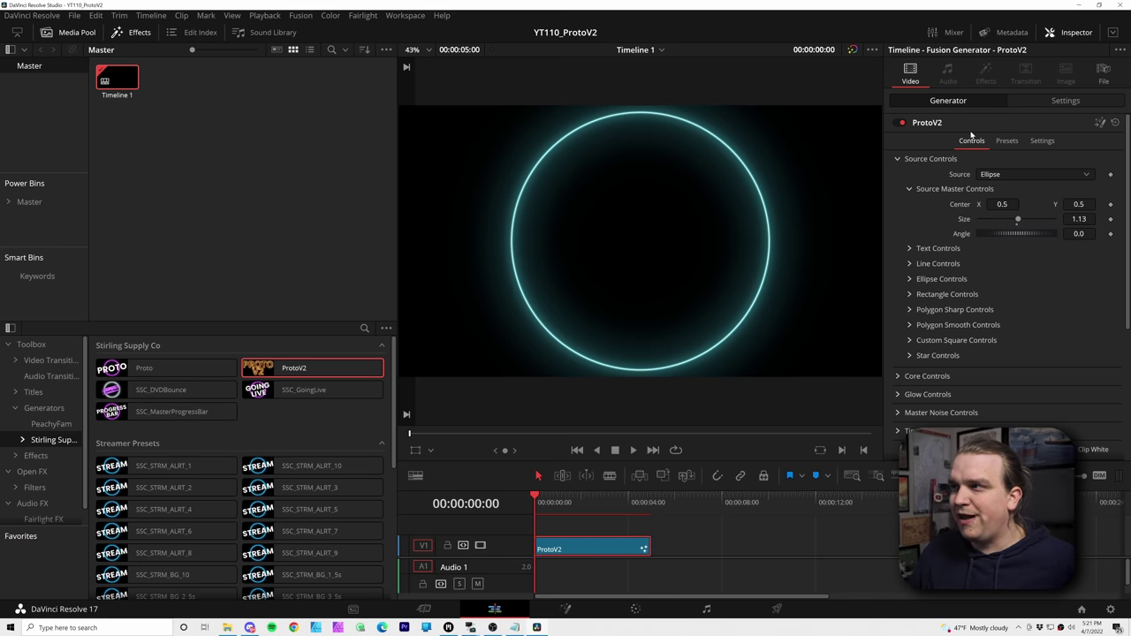
click(1076, 32)
click(1075, 34)
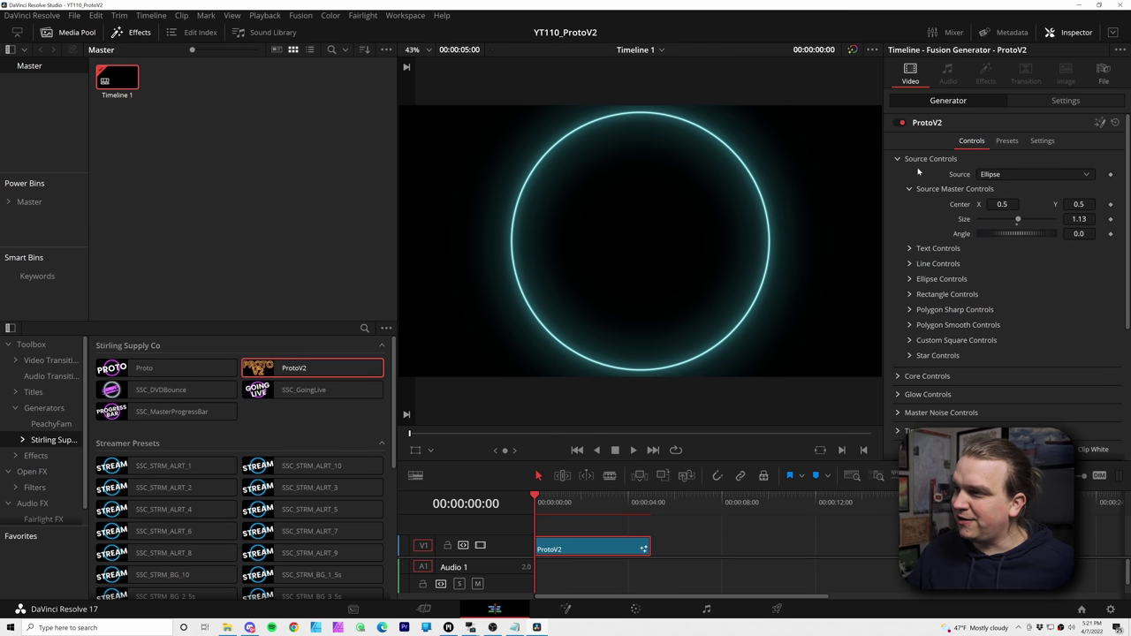
scroll(908, 181, down, 5)
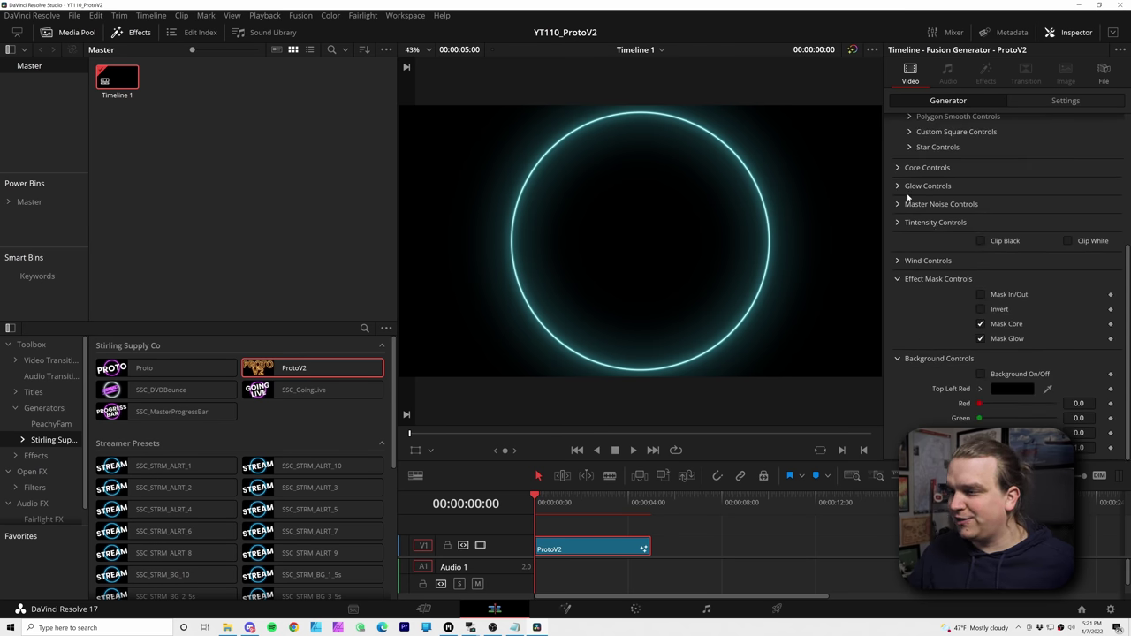
scroll(950, 342, up, 5)
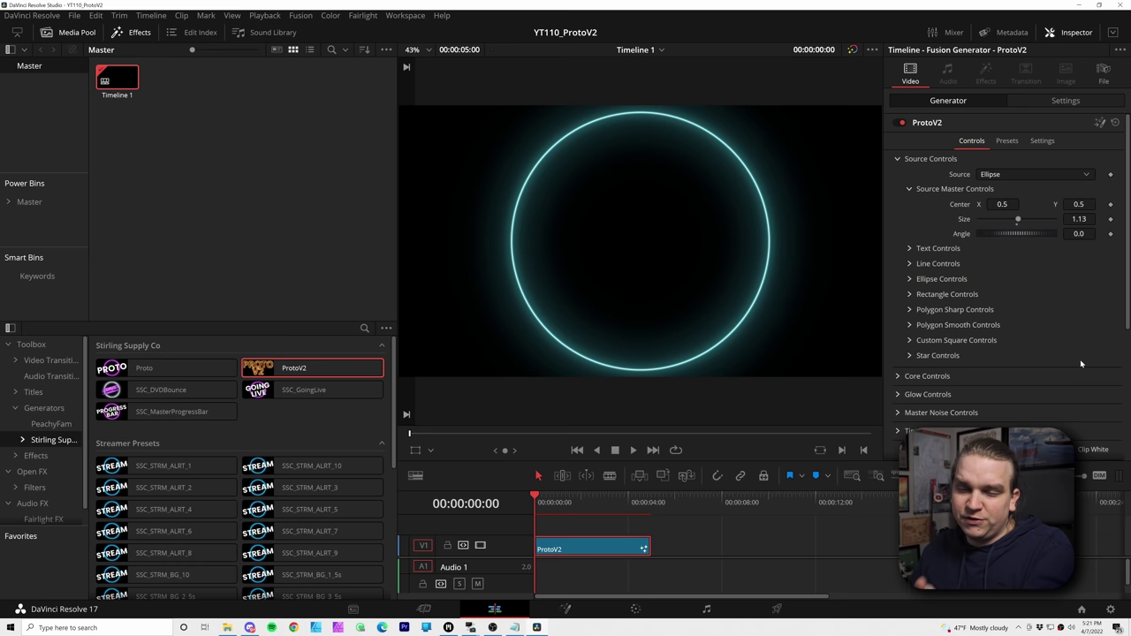
Try the Wavy and other ProtoV2 presets, finishing on a red fiery preset.
click(1006, 142)
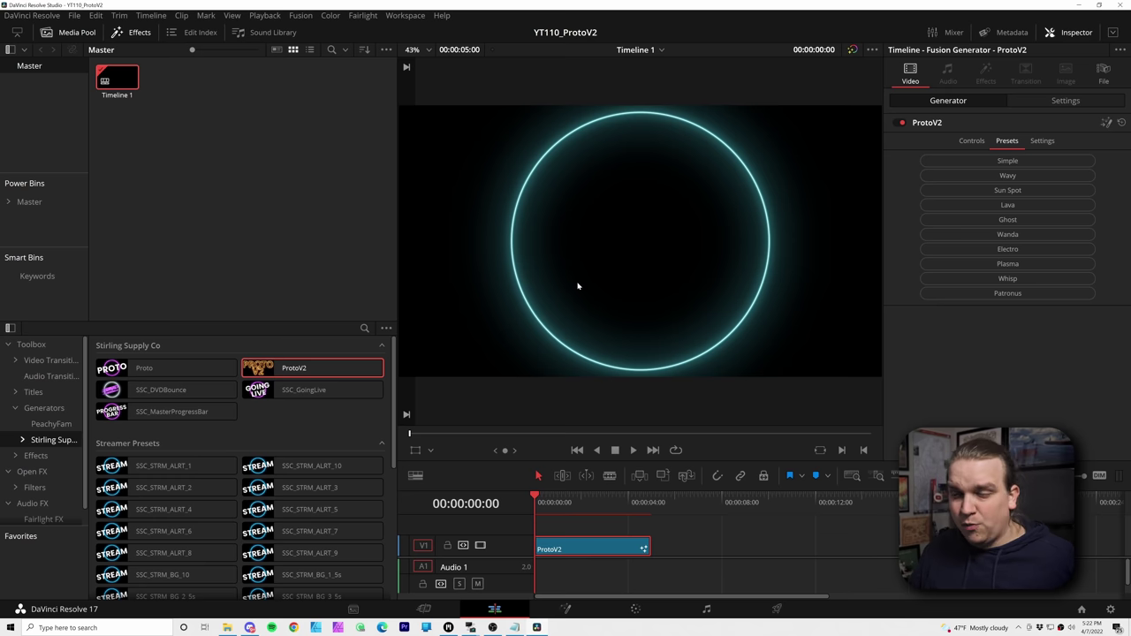
click(961, 177)
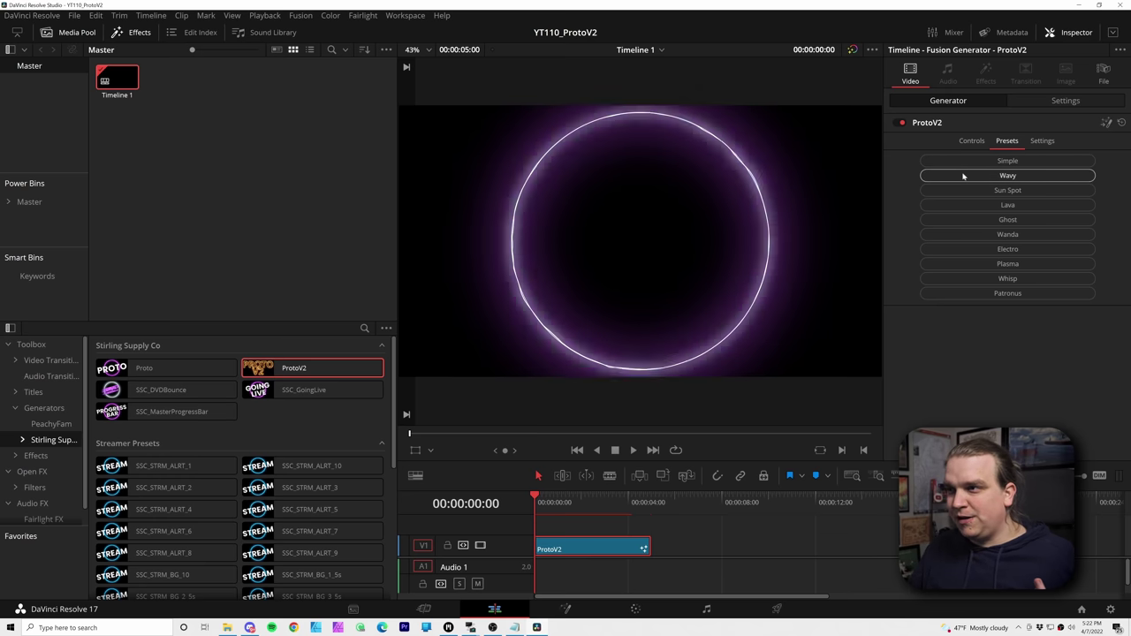
drag(545, 502, 583, 501)
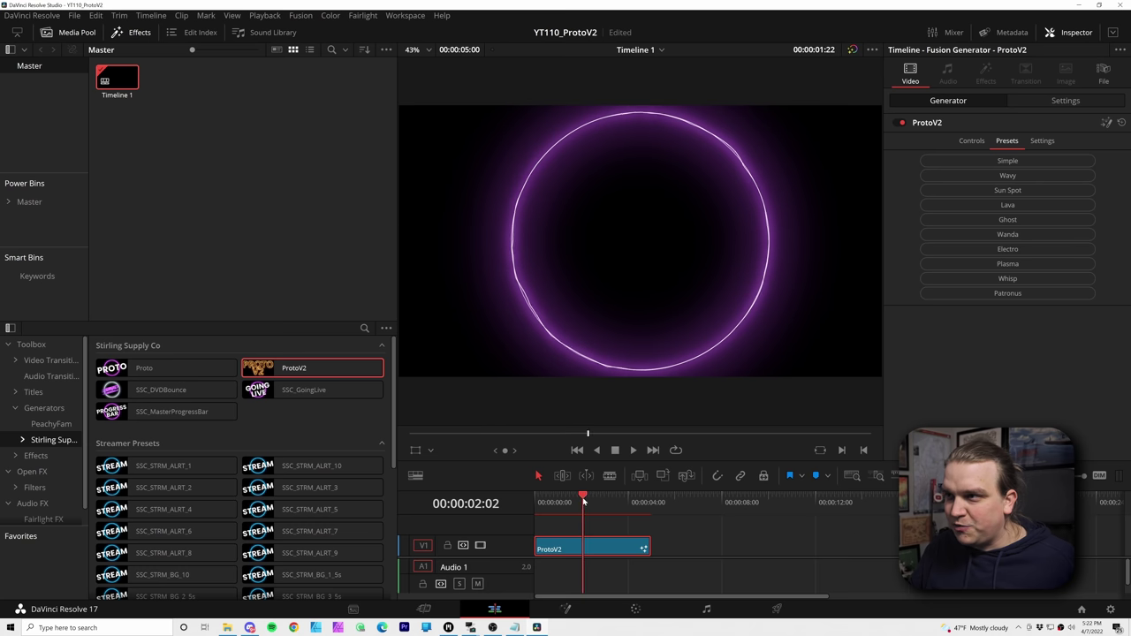
click(1007, 205)
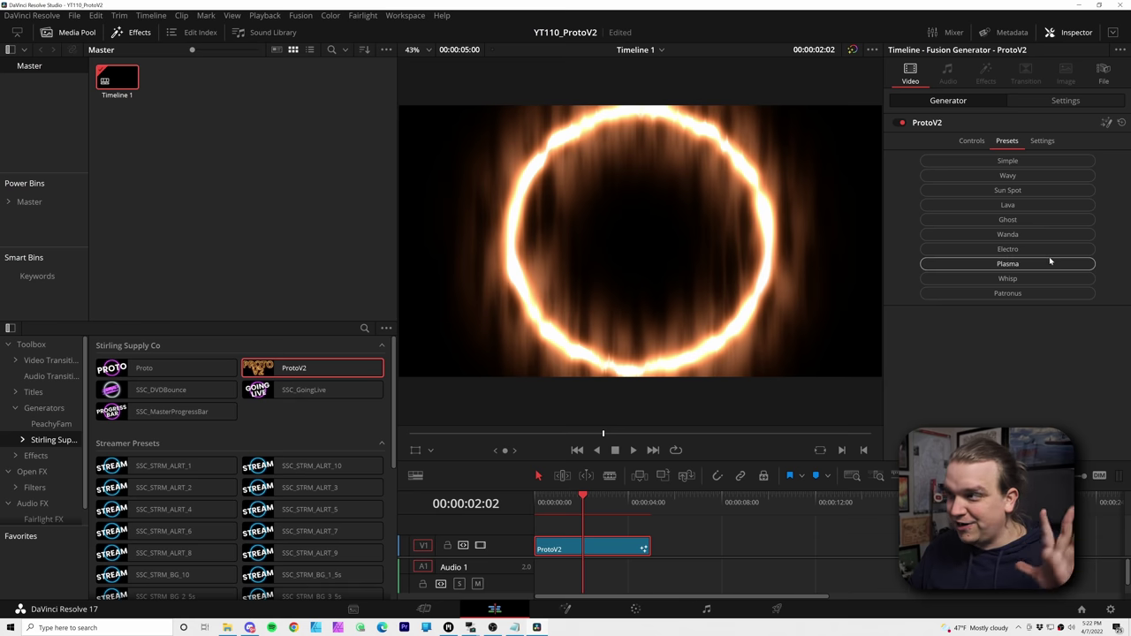
click(1046, 205)
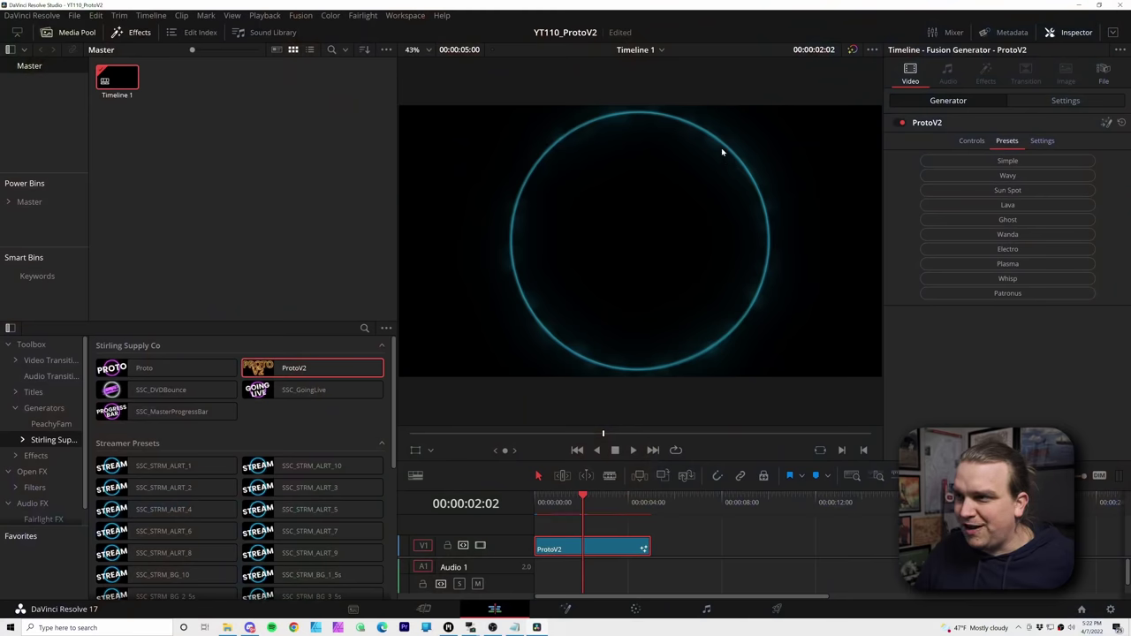
scroll(783, 207, up, 1)
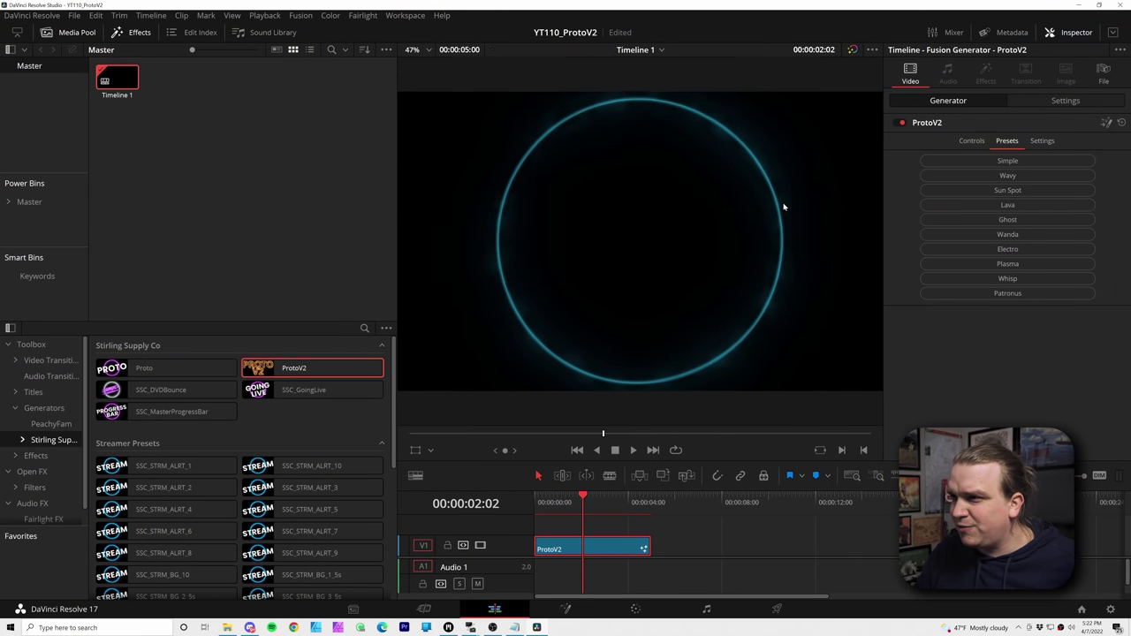
click(1040, 234)
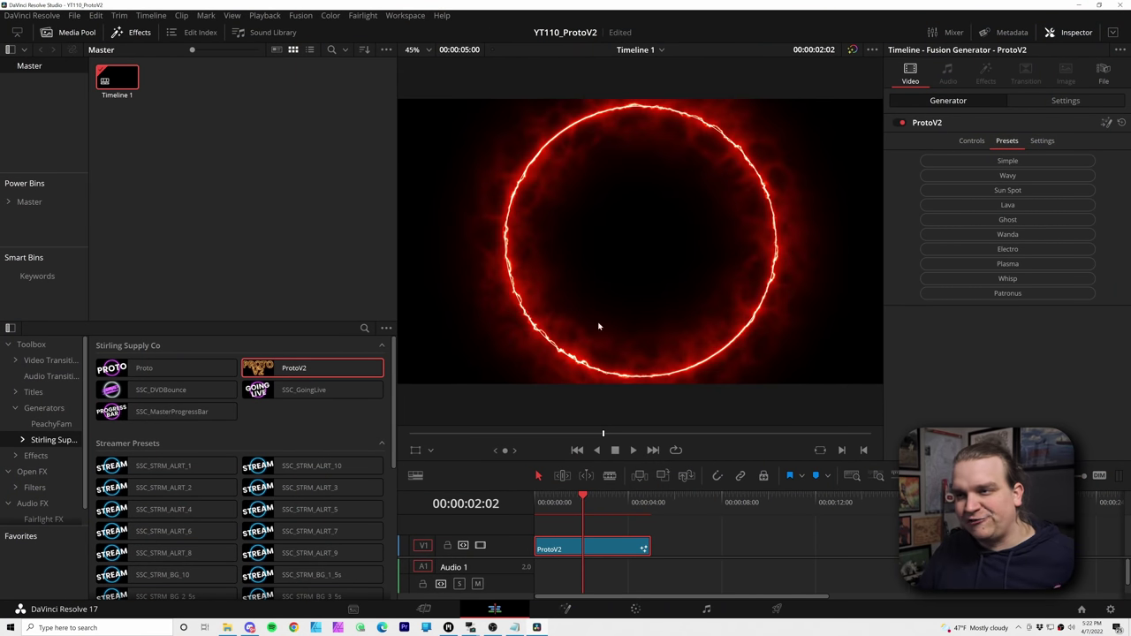
Scrub the playhead slightly earlier to preview the red fiery ring.
drag(603, 434, 576, 437)
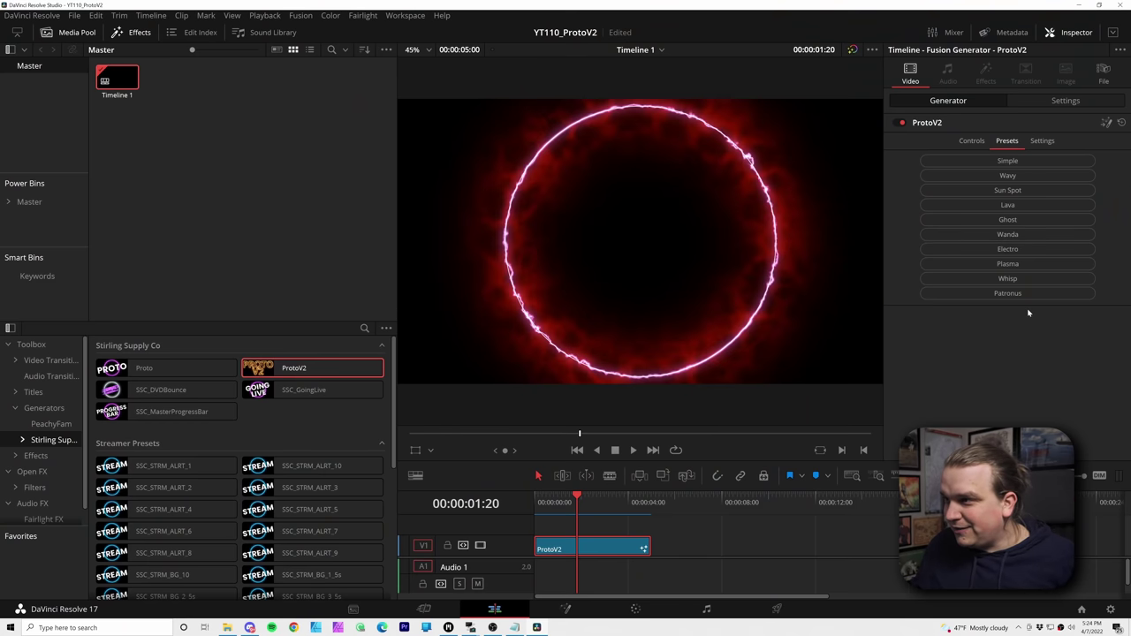
In the ProtoV2 Controls, try Text, Line, Ellipse and Rectangle as the glow source.
click(972, 142)
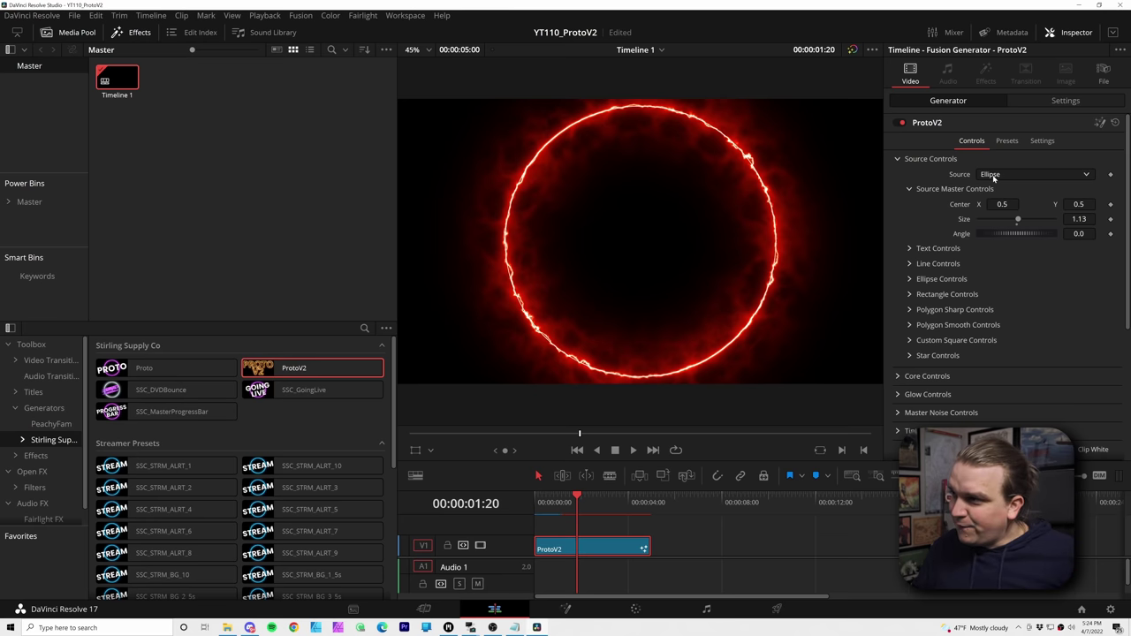
click(993, 176)
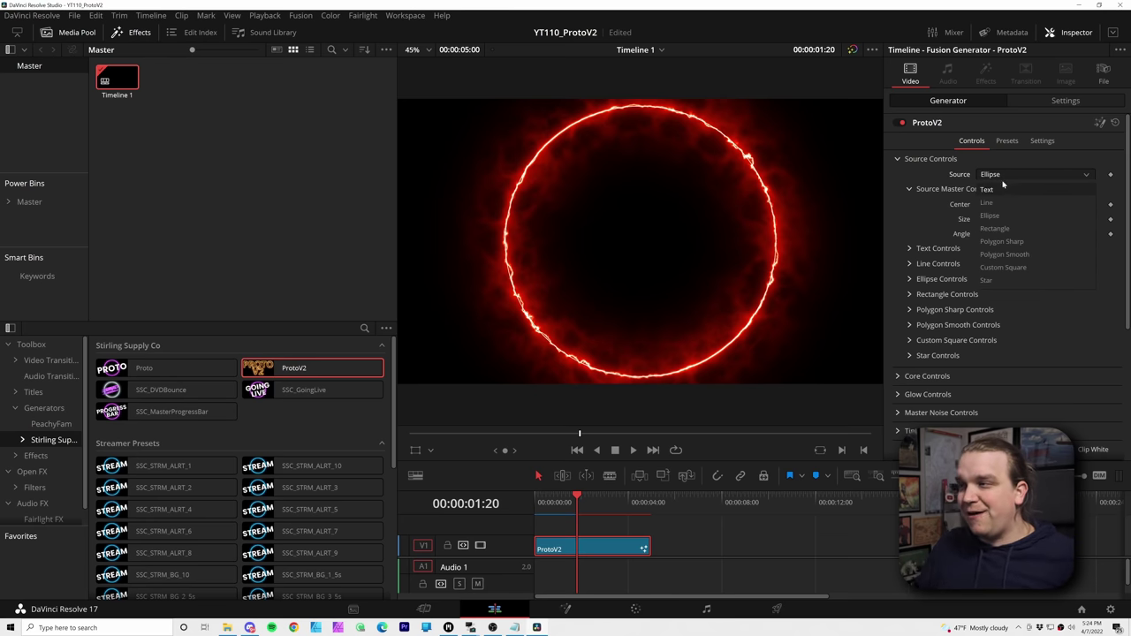
click(986, 189)
click(998, 175)
click(985, 202)
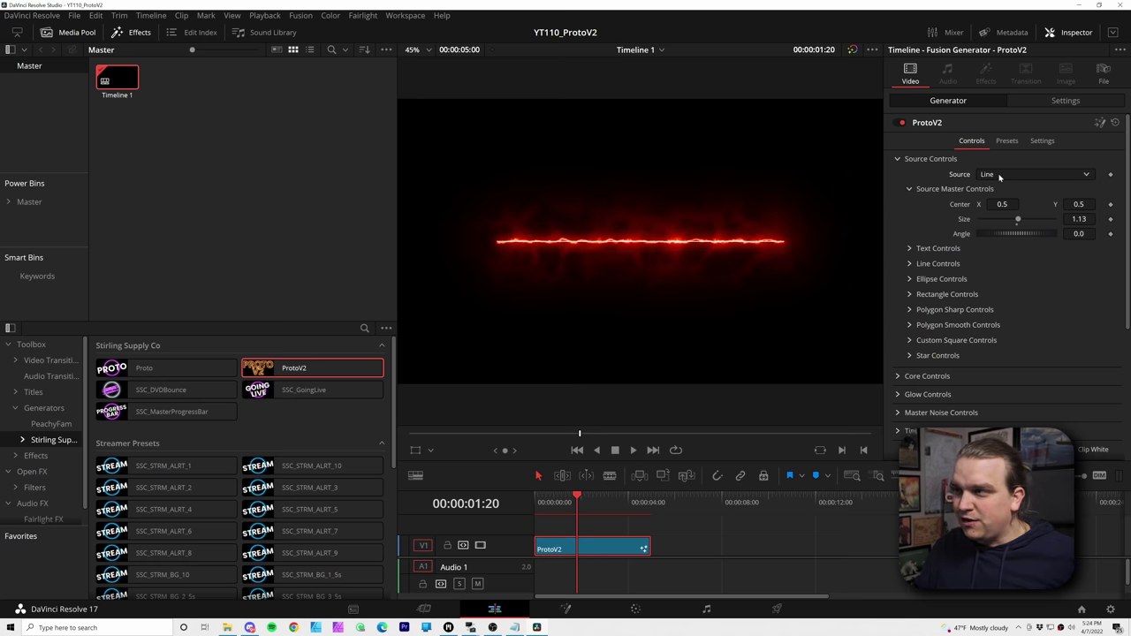
click(999, 176)
click(991, 215)
click(1001, 176)
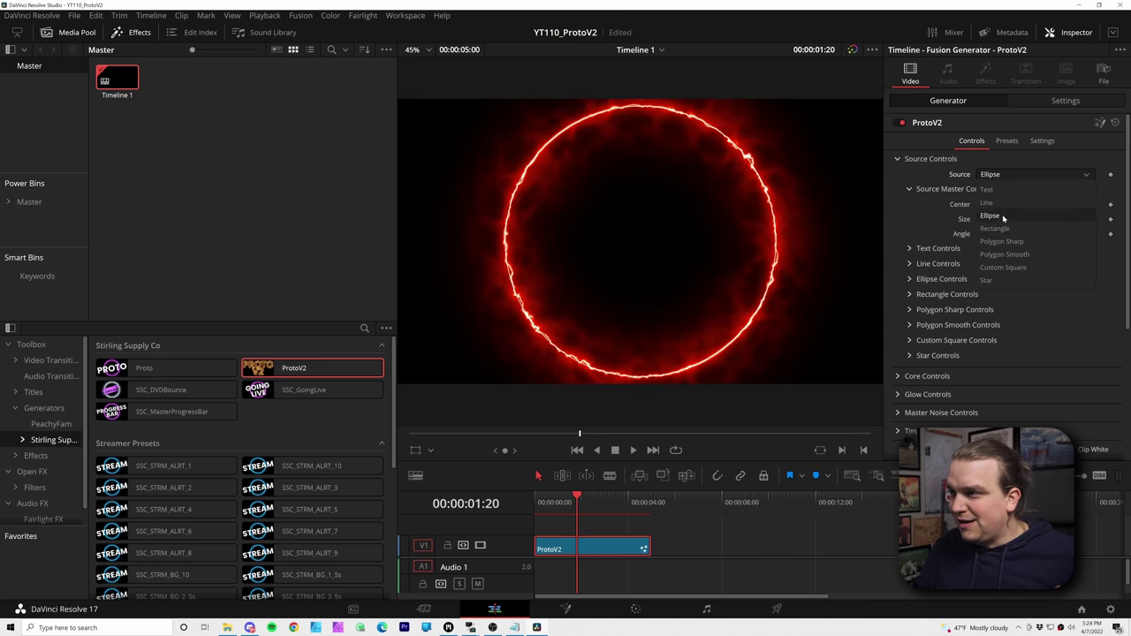
click(1005, 229)
Try Polygon Sharp, Polygon Smooth, Custom Square and Star as the glow source.
click(999, 176)
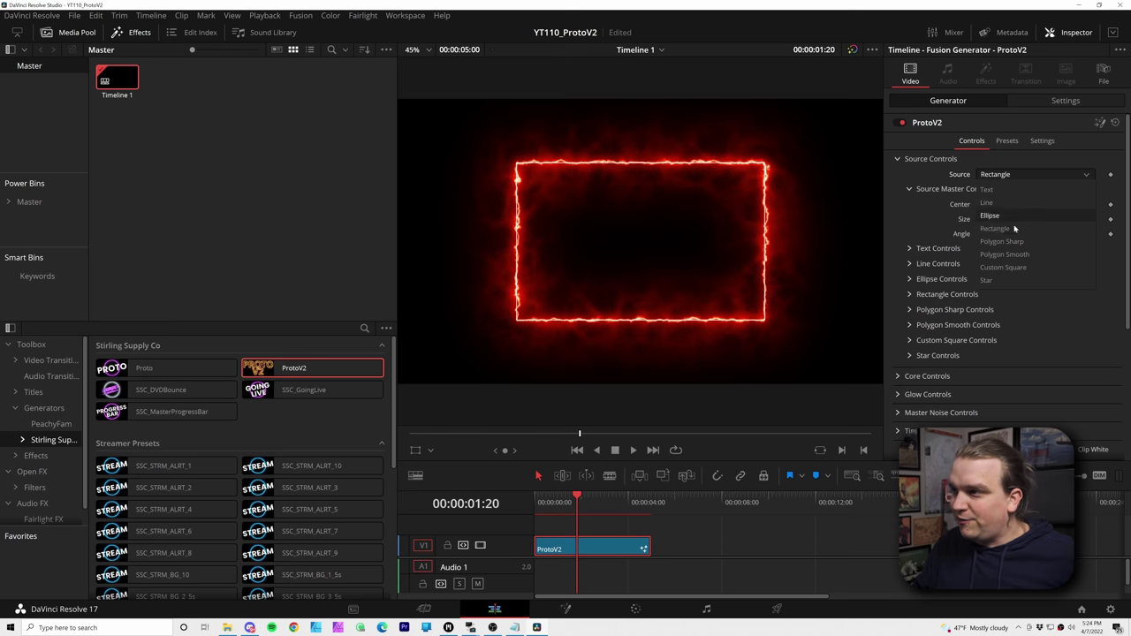
click(1007, 242)
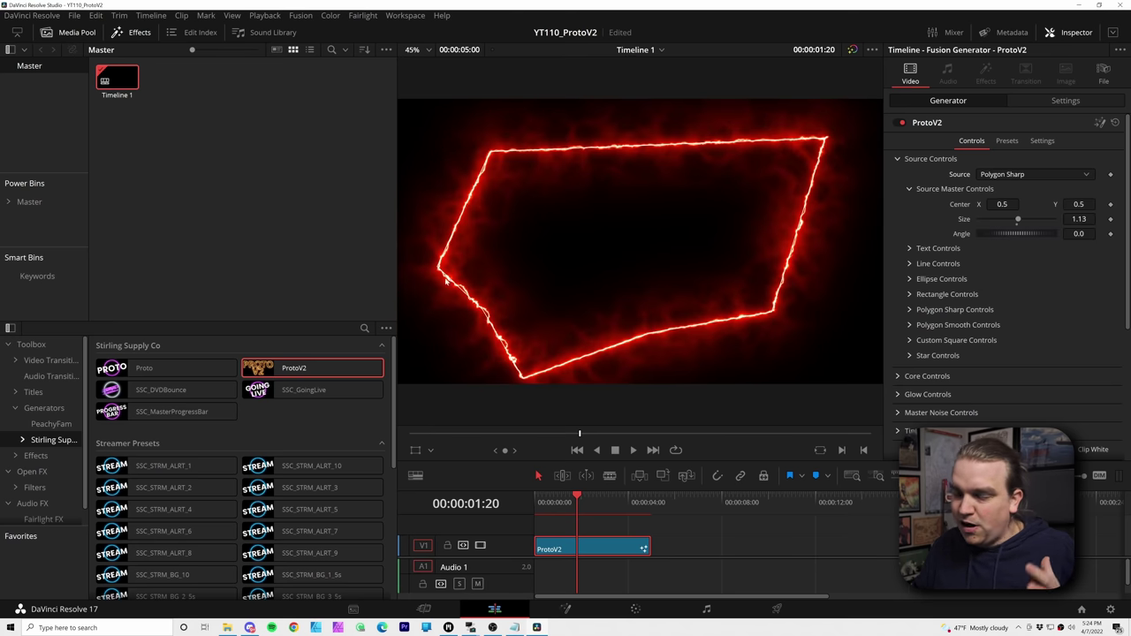
click(999, 175)
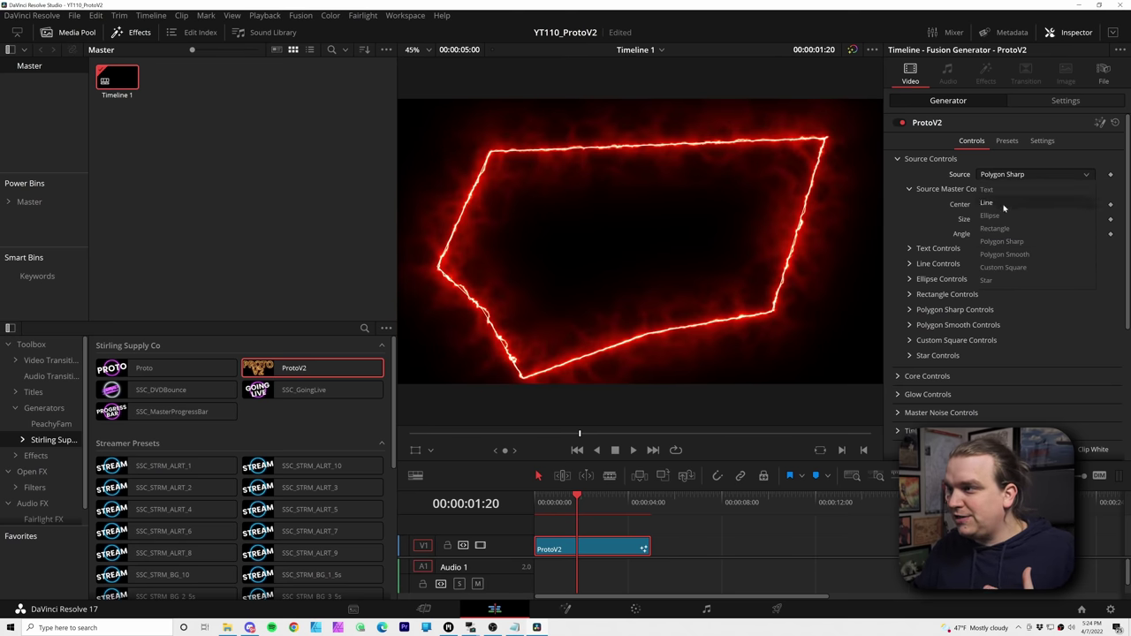
click(1000, 255)
click(1023, 176)
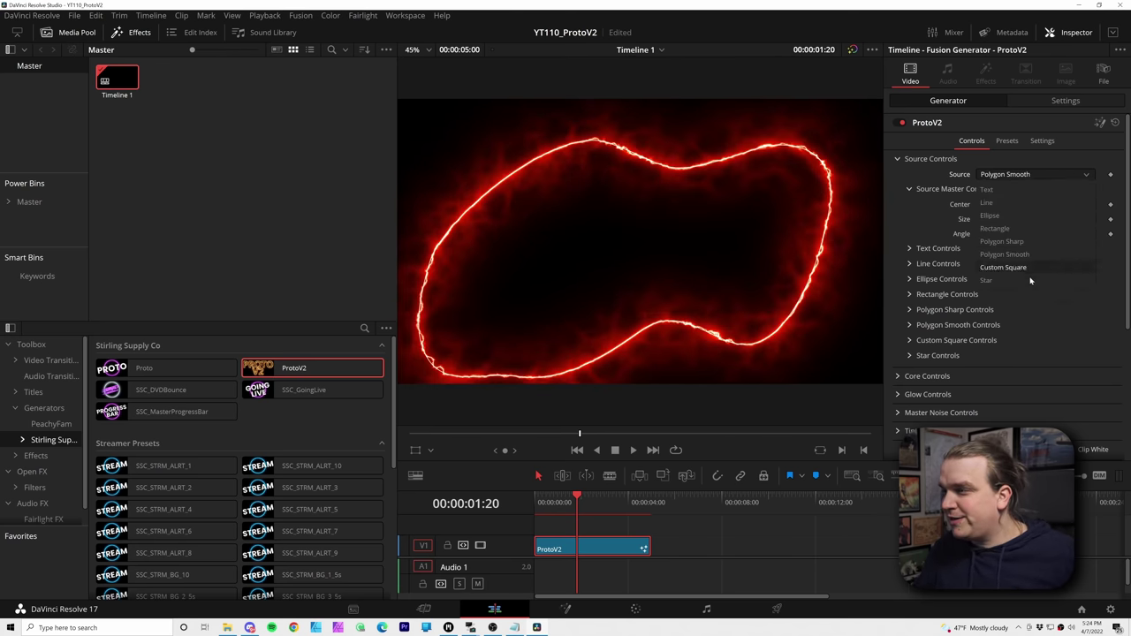
click(1002, 268)
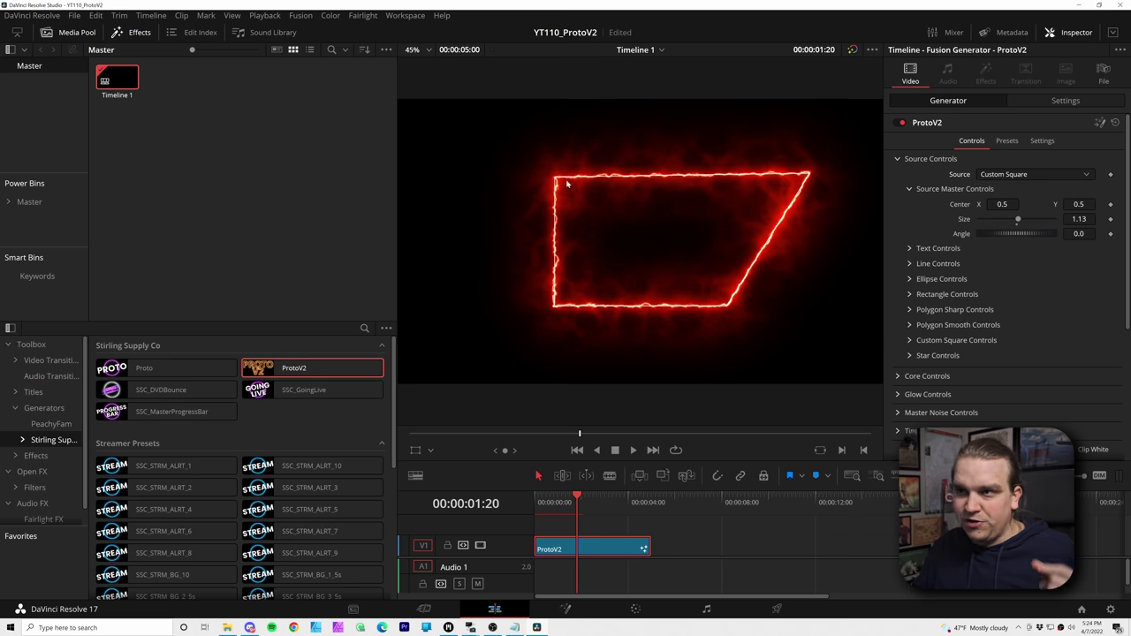
click(1003, 179)
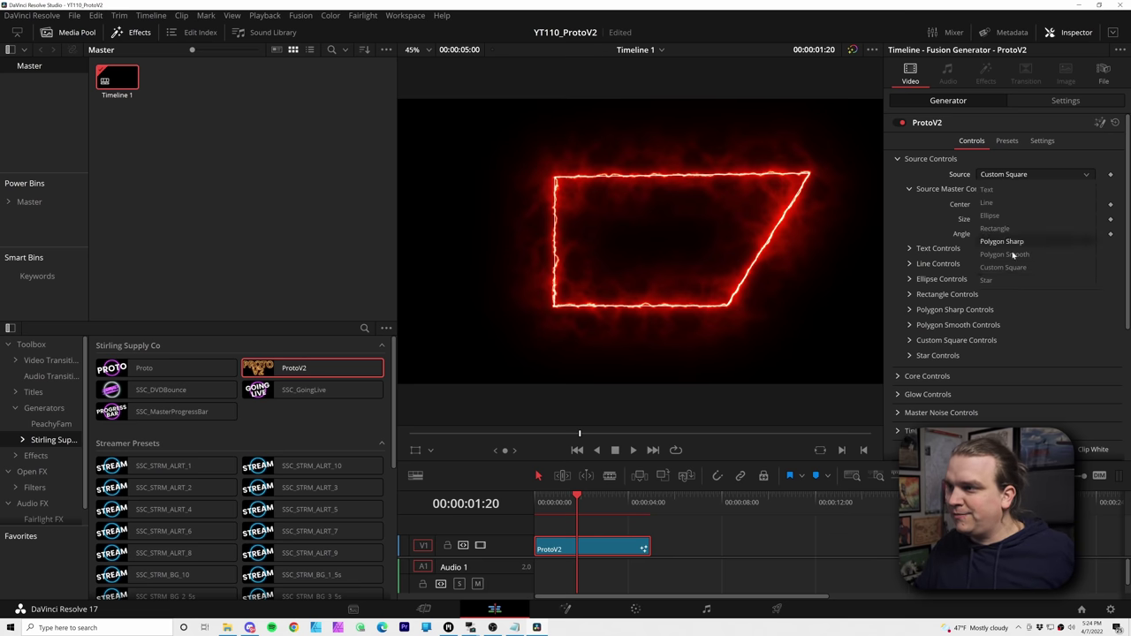
click(998, 280)
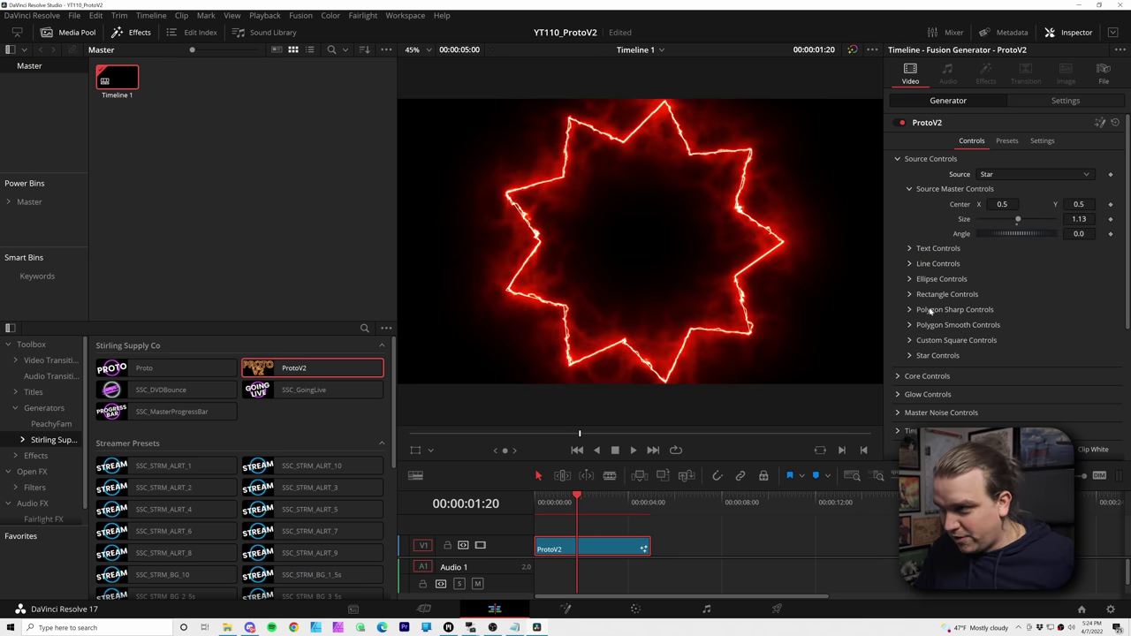
Settle on Rectangle as the glow source with Rectangle Controls expanded.
click(910, 251)
scroll(910, 251, down, 3)
click(910, 143)
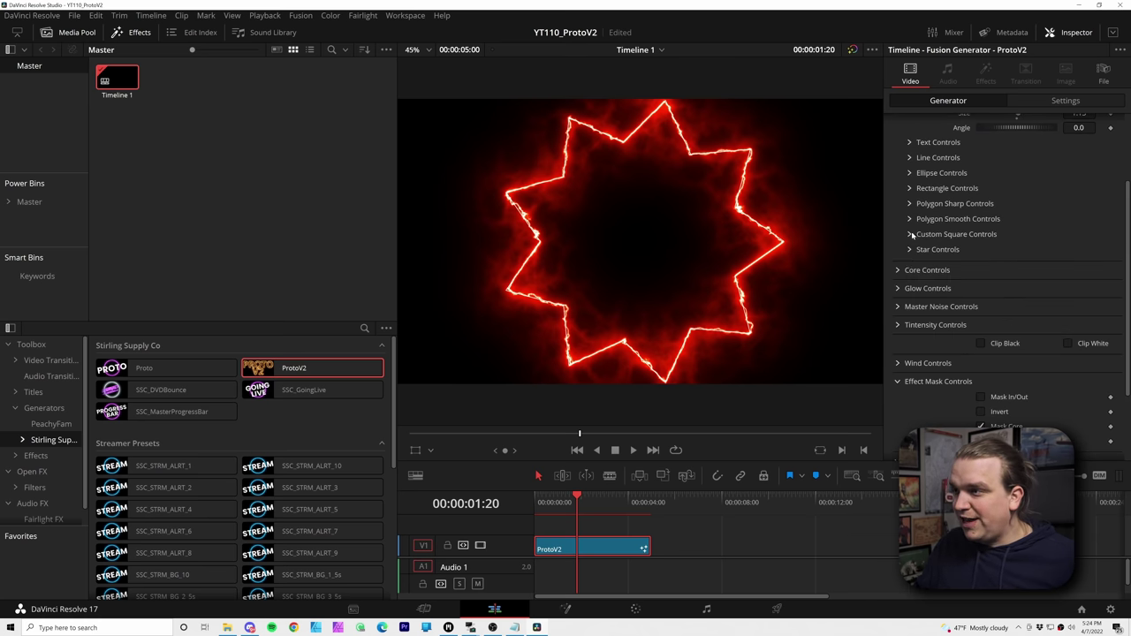
click(908, 188)
scroll(908, 189, up, 3)
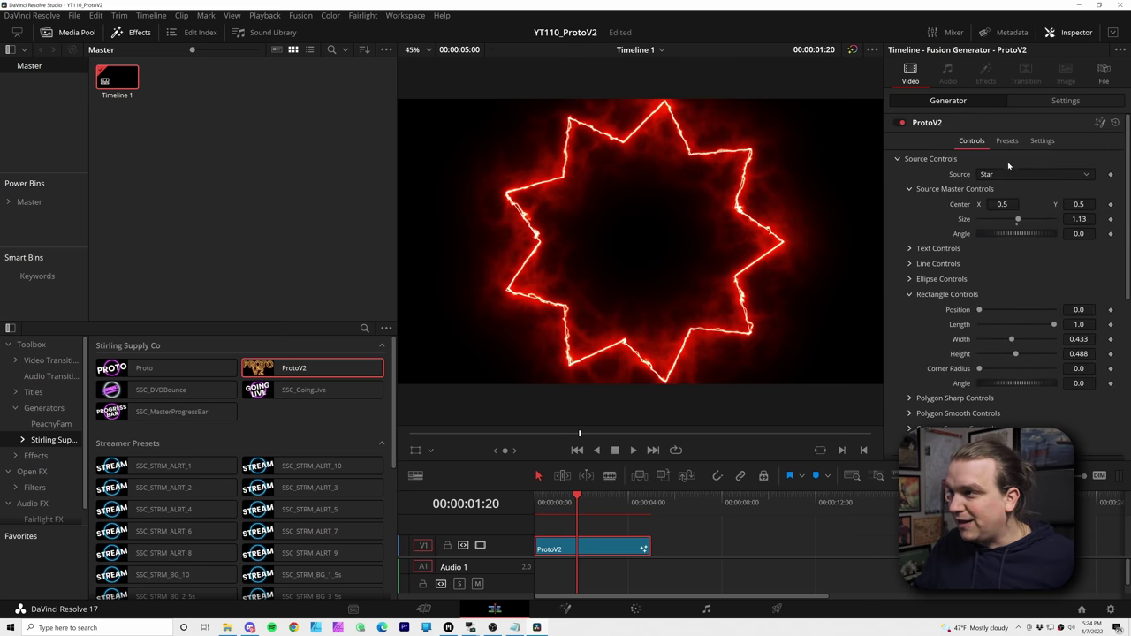
click(996, 174)
click(999, 227)
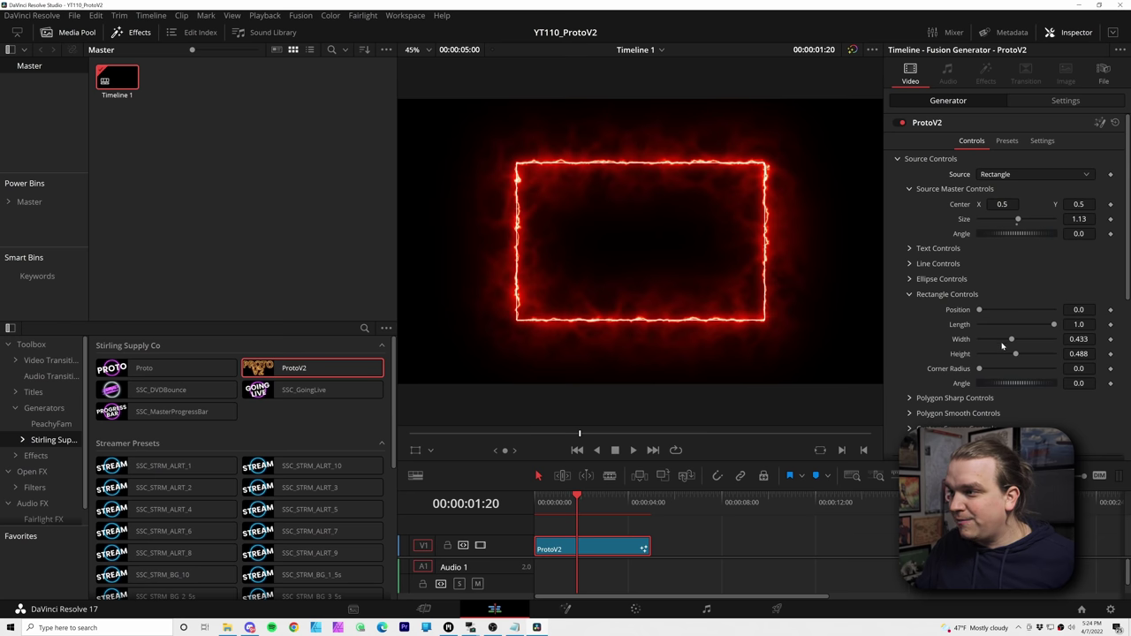
Make the rectangle wider and shorter, set Length to 0.551 and Position to 0.756.
drag(1012, 340, 1016, 384)
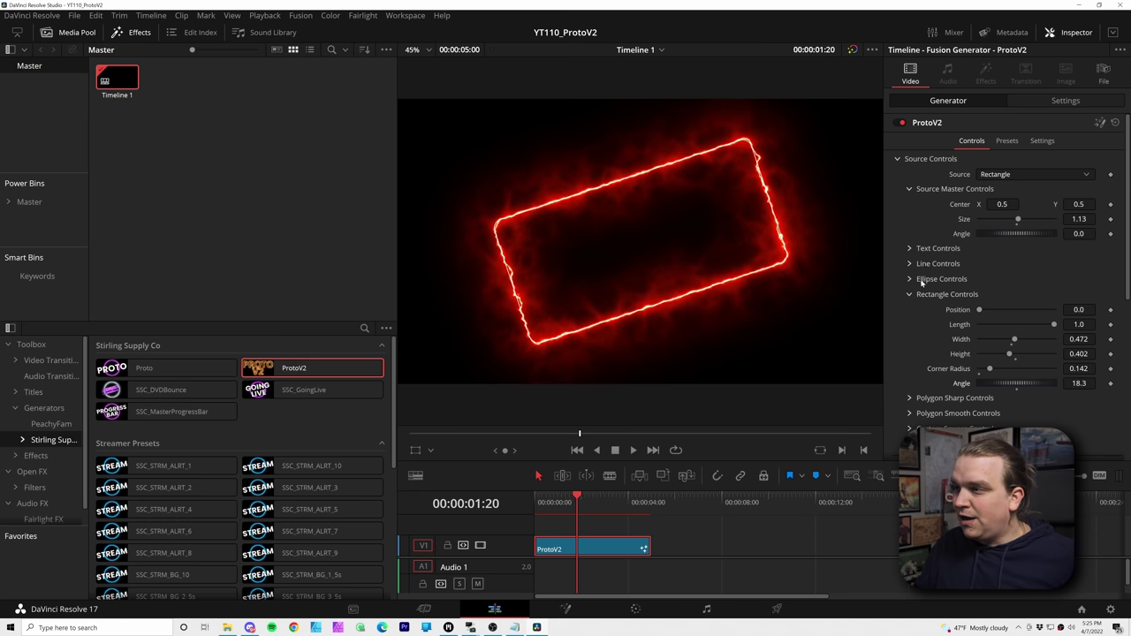
scroll(921, 283, down, 1)
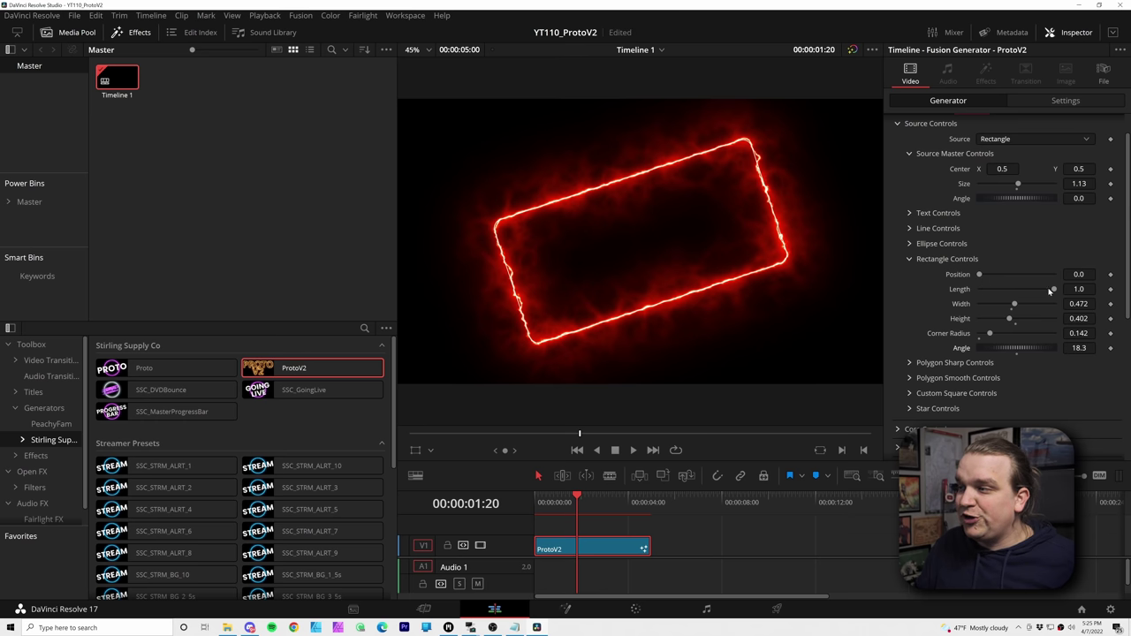
drag(1050, 293, 1022, 292)
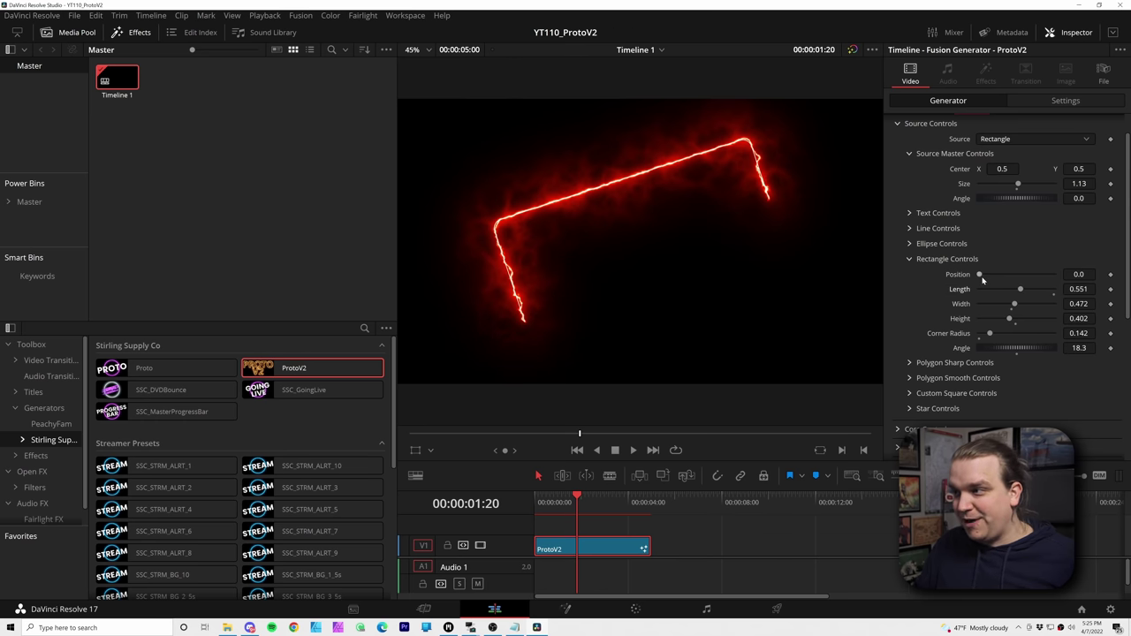
drag(985, 278, 1036, 279)
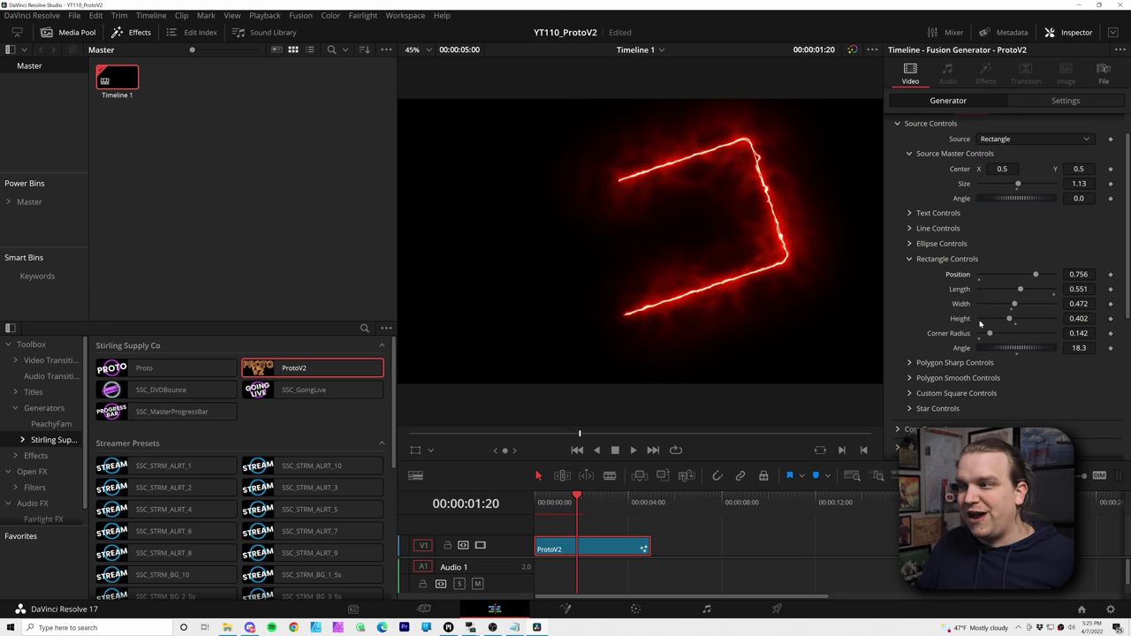
scroll(952, 287, up, 1)
click(1034, 174)
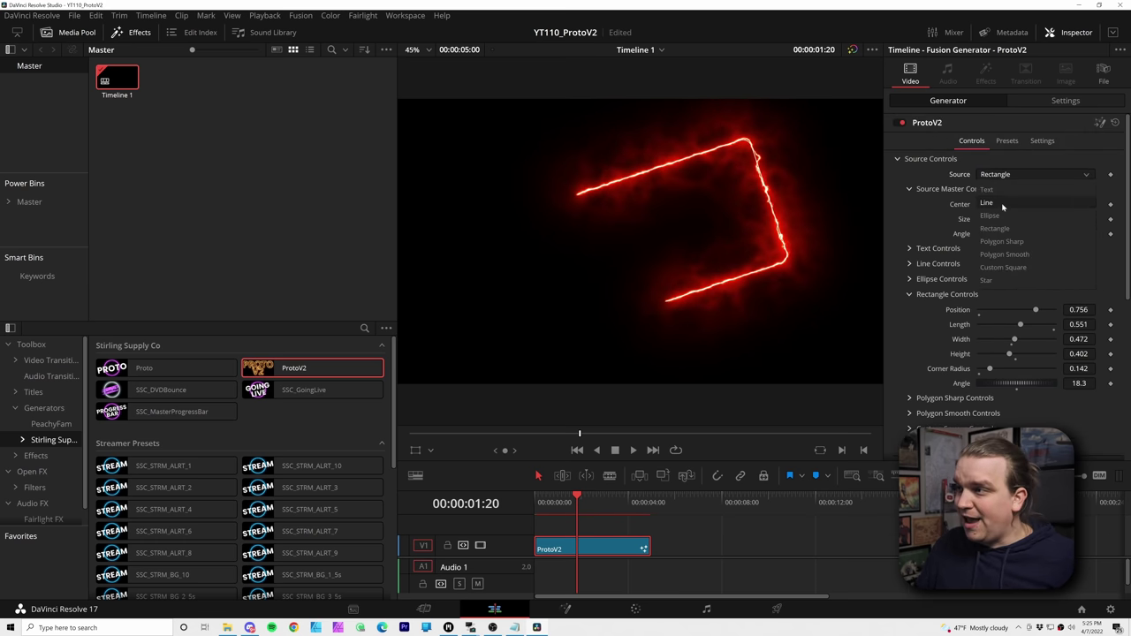
Switch the source to Line and set Point 0 to 0.251, 0.544.
click(984, 210)
click(909, 264)
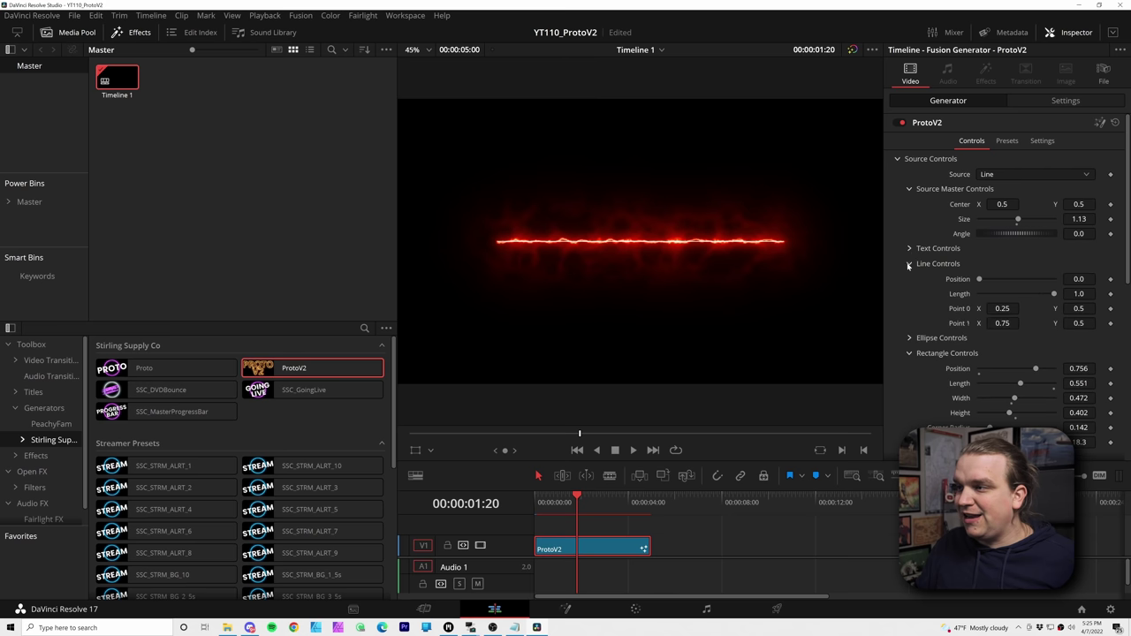
drag(1002, 308, 991, 308)
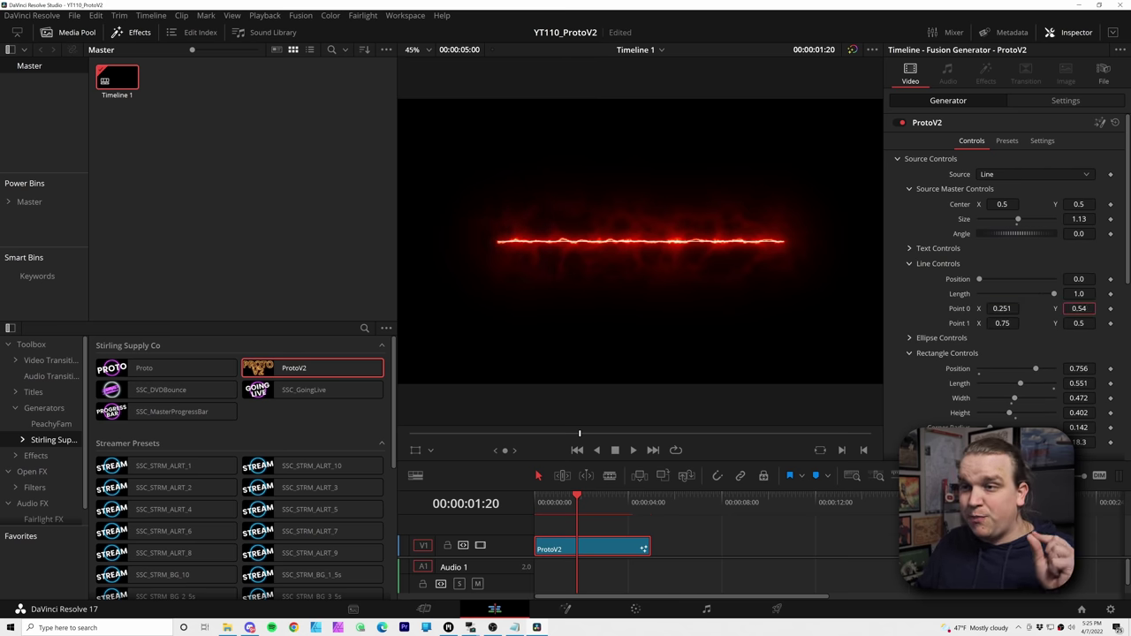
text(4)
key(Return)
Turn on the Fusion overlay and drag Point 1 down-right to about 0.810, 0.370.
scroll(1007, 265, down, 1)
click(432, 452)
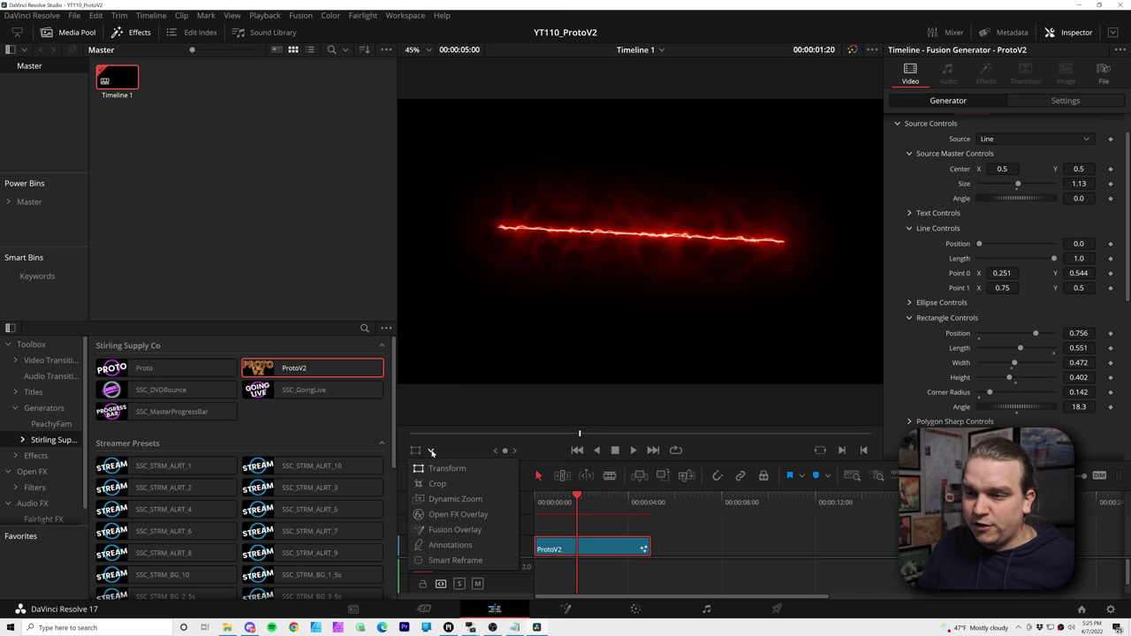
click(454, 529)
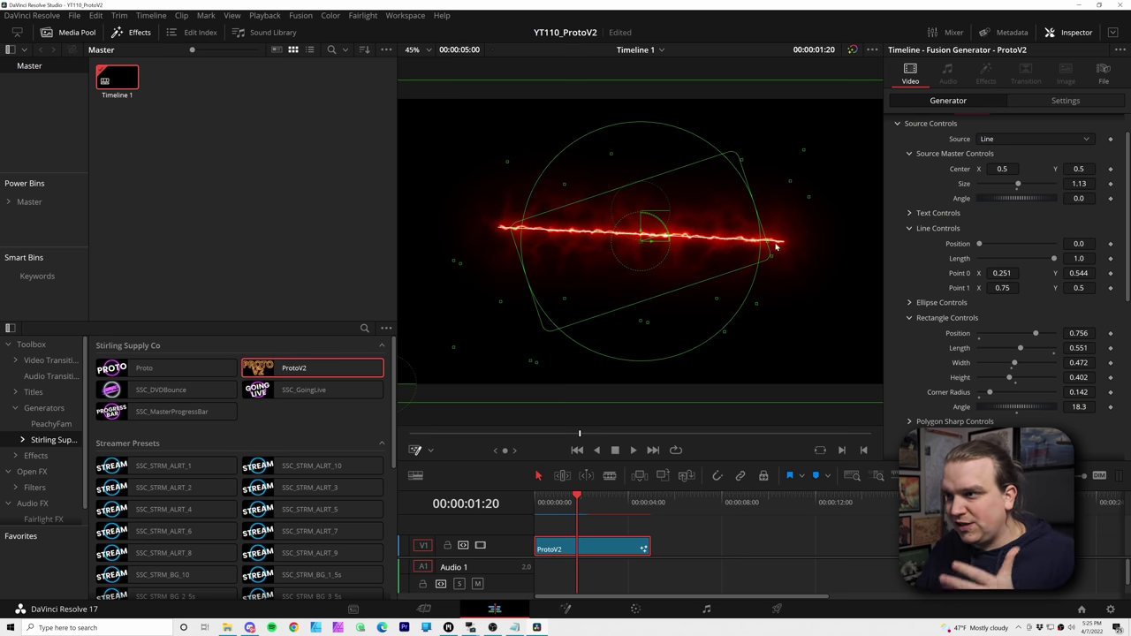
drag(775, 245, 800, 283)
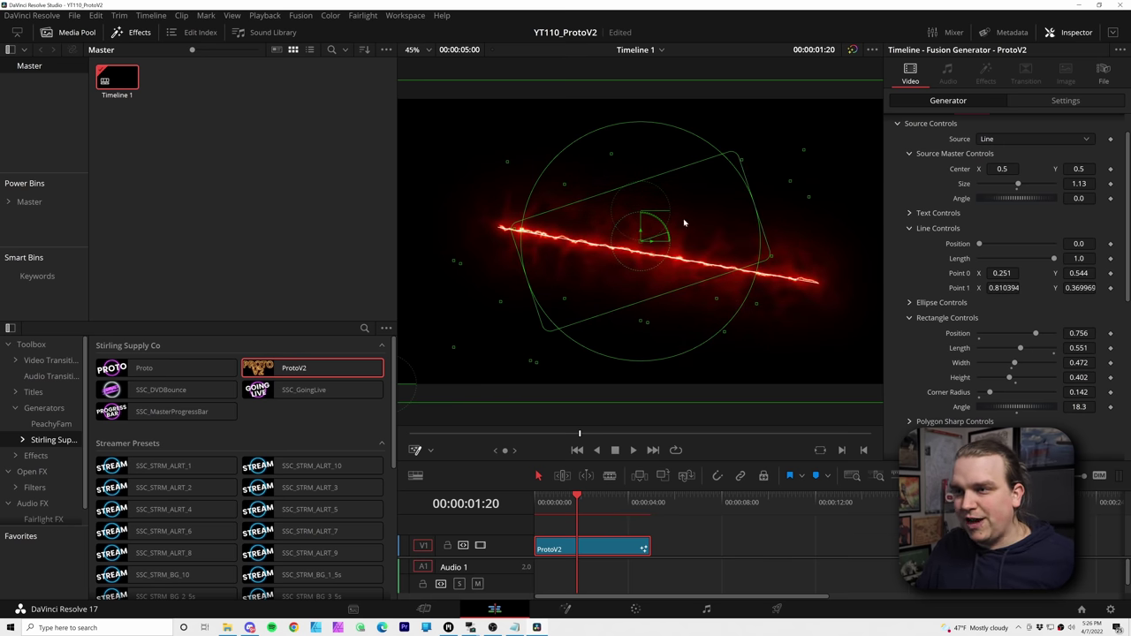
click(415, 450)
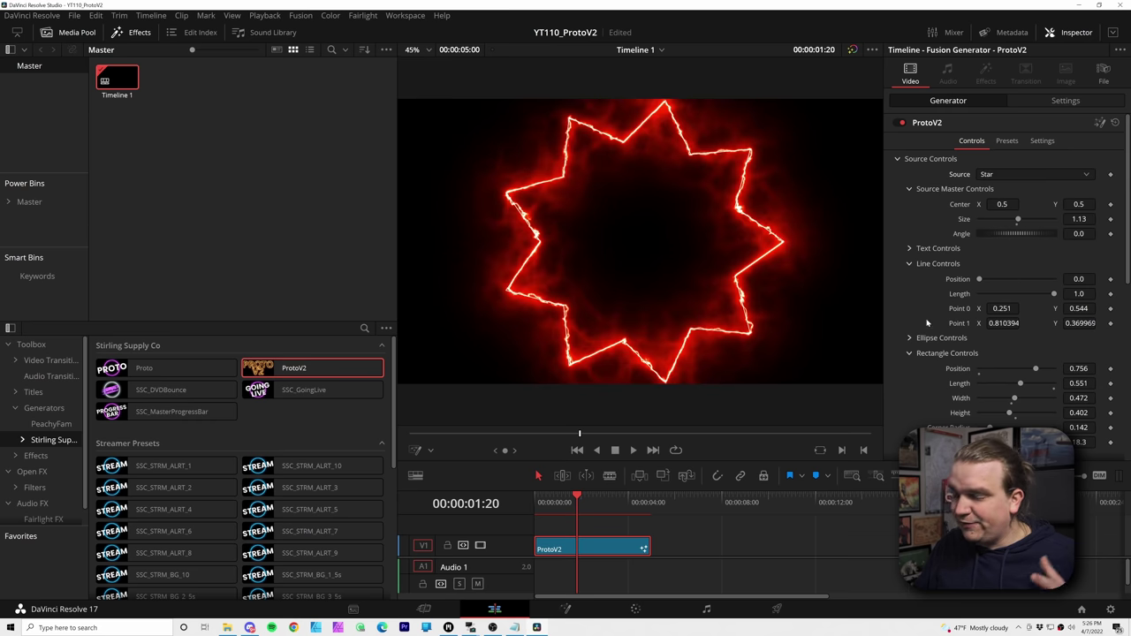
Give the star 11 points, depth 0.409 and border width 0.019.
scroll(929, 367, down, 2)
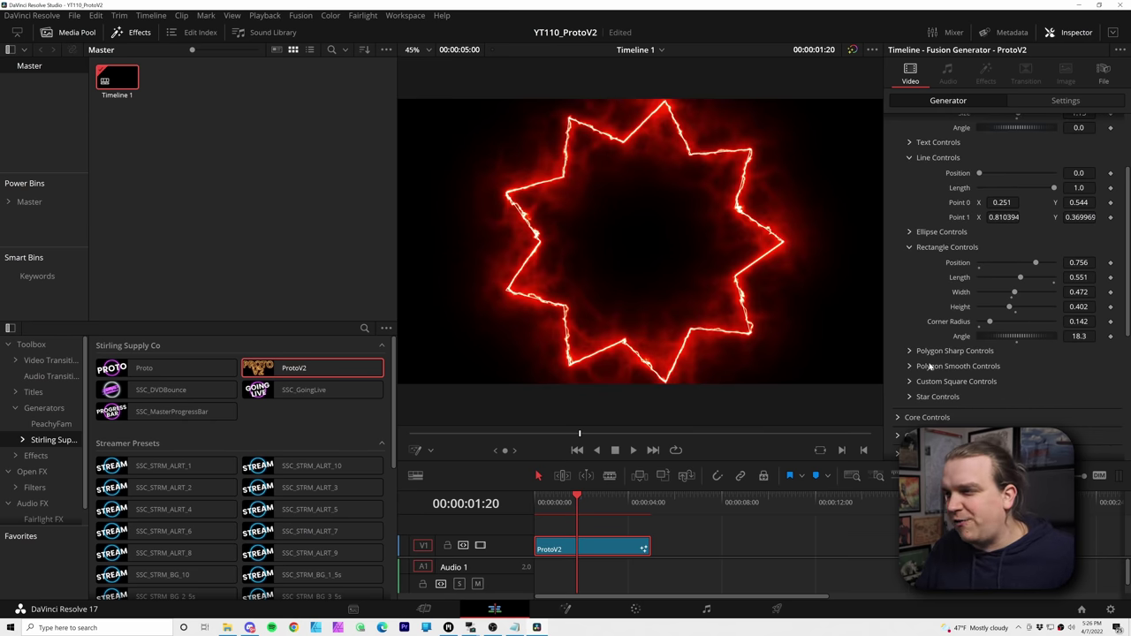
click(909, 396)
scroll(972, 371, down, 2)
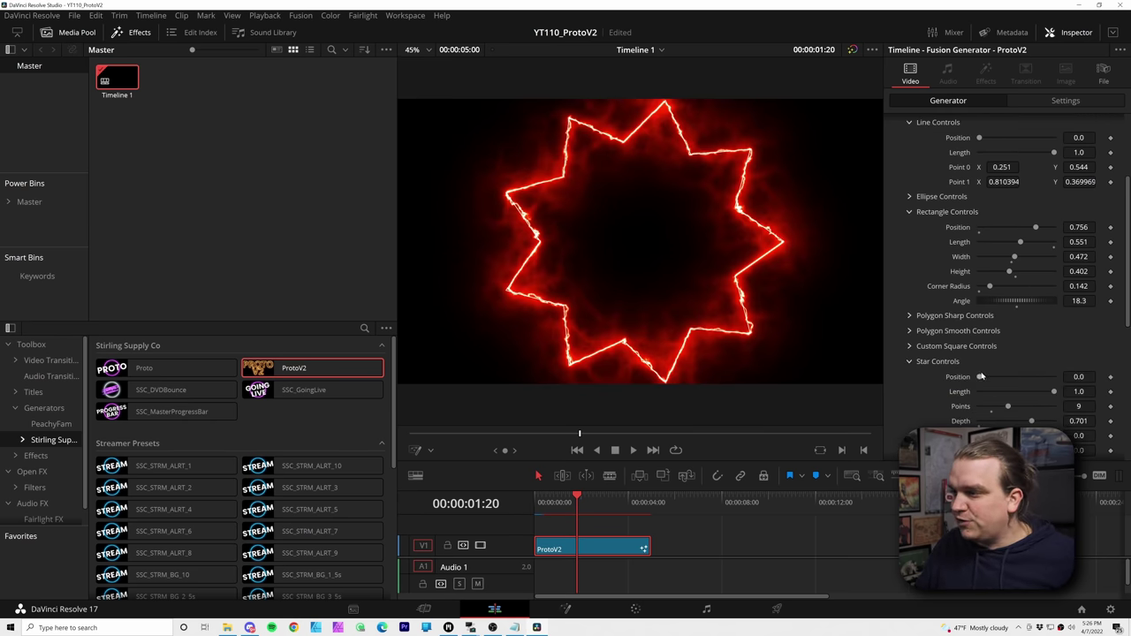
mouse_move(1007, 371)
mouse_down()
mouse_move(994, 372)
mouse_move(1030, 380)
mouse_move(1010, 391)
mouse_up()
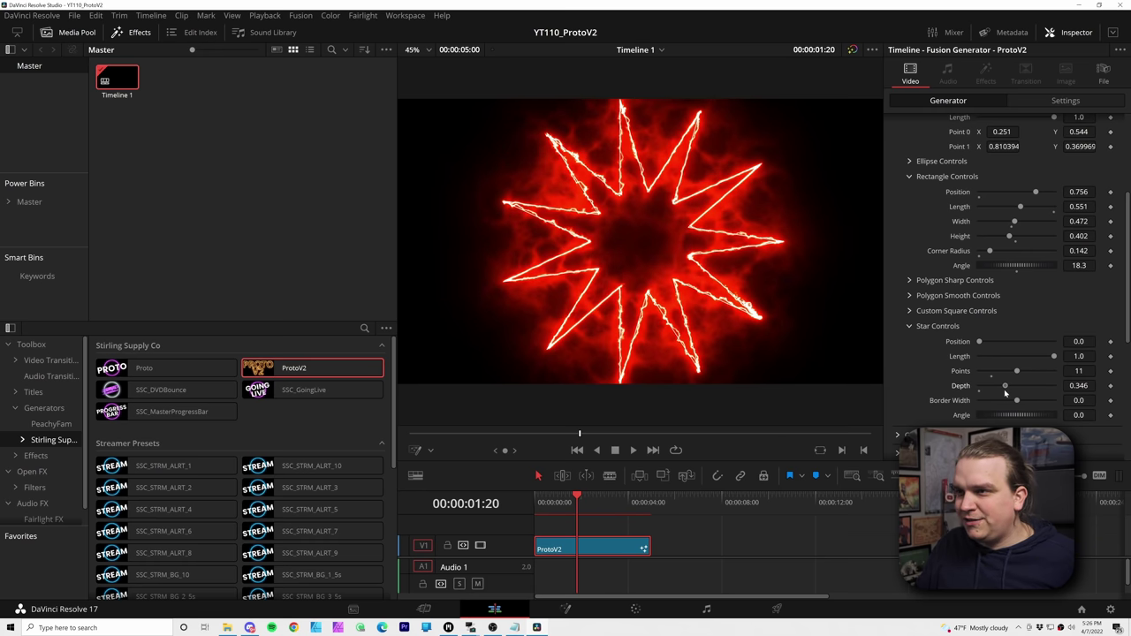
mouse_move(1015, 399)
mouse_down()
mouse_move(1028, 403)
mouse_move(1016, 402)
mouse_up()
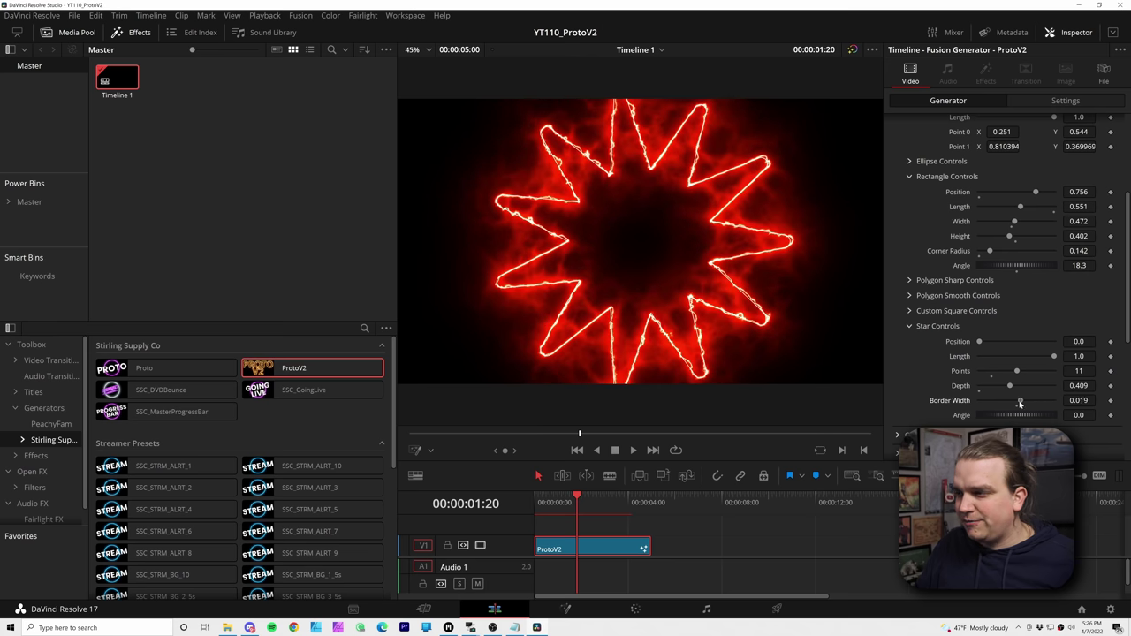
scroll(989, 422, down, 2)
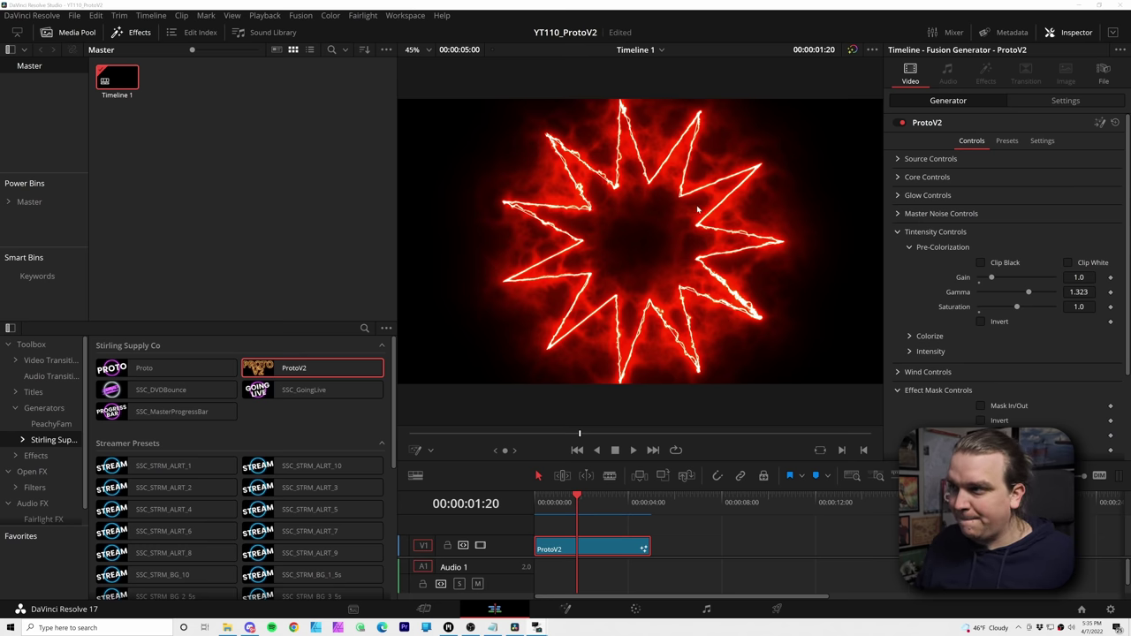
click(903, 178)
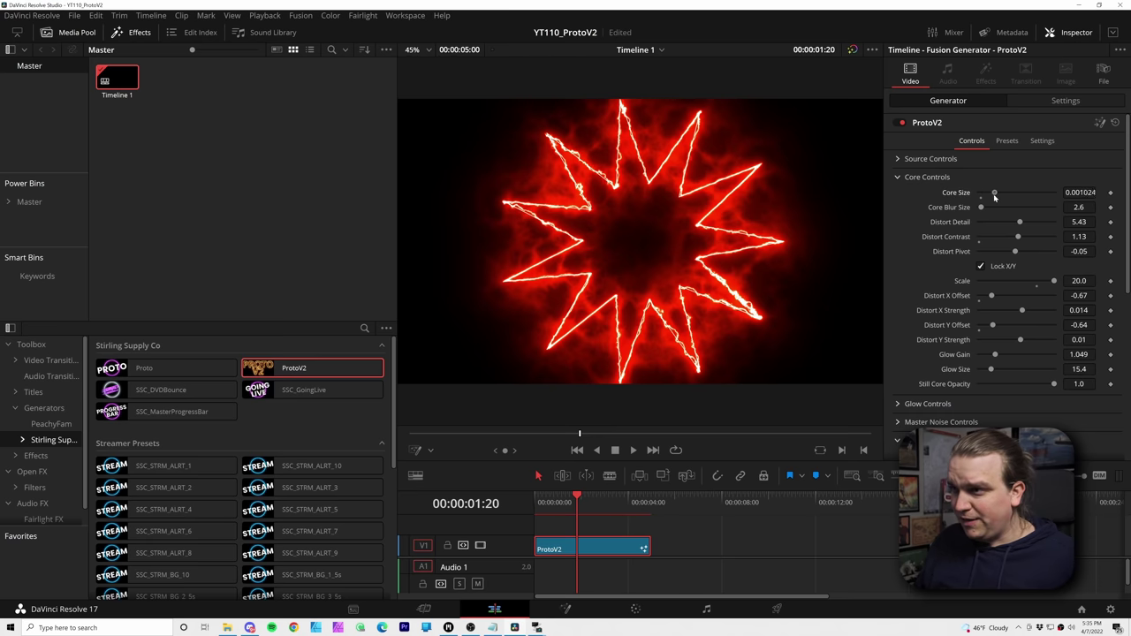
Enlarge the star's core glow to size 27.6, tweaking distortion detail and contrast along the way.
drag(993, 196, 995, 196)
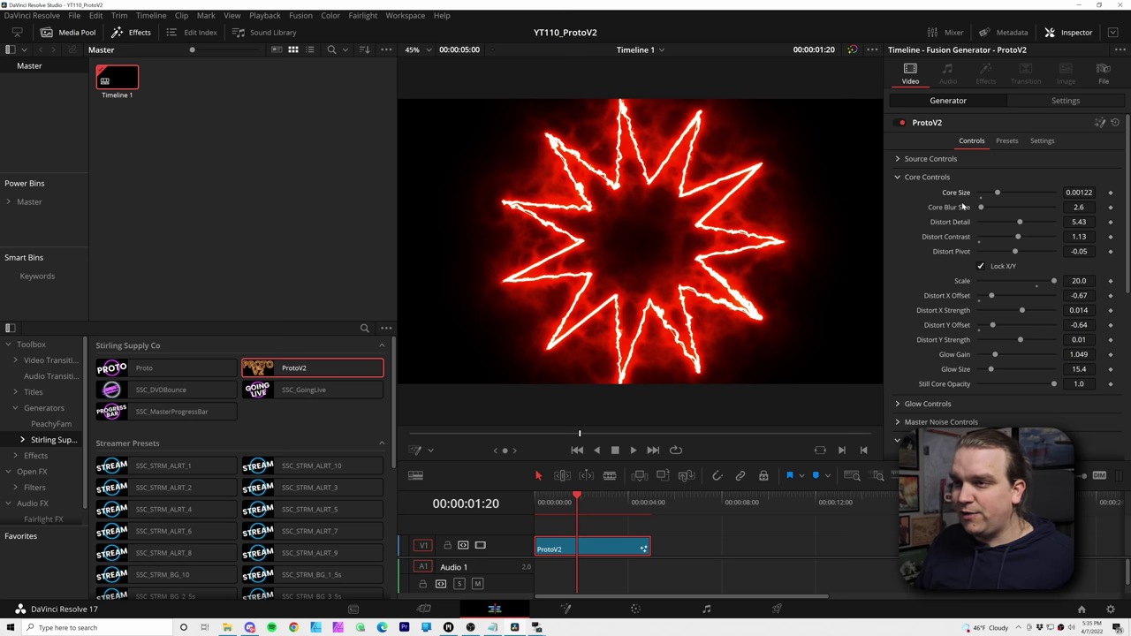
drag(1019, 222, 1024, 238)
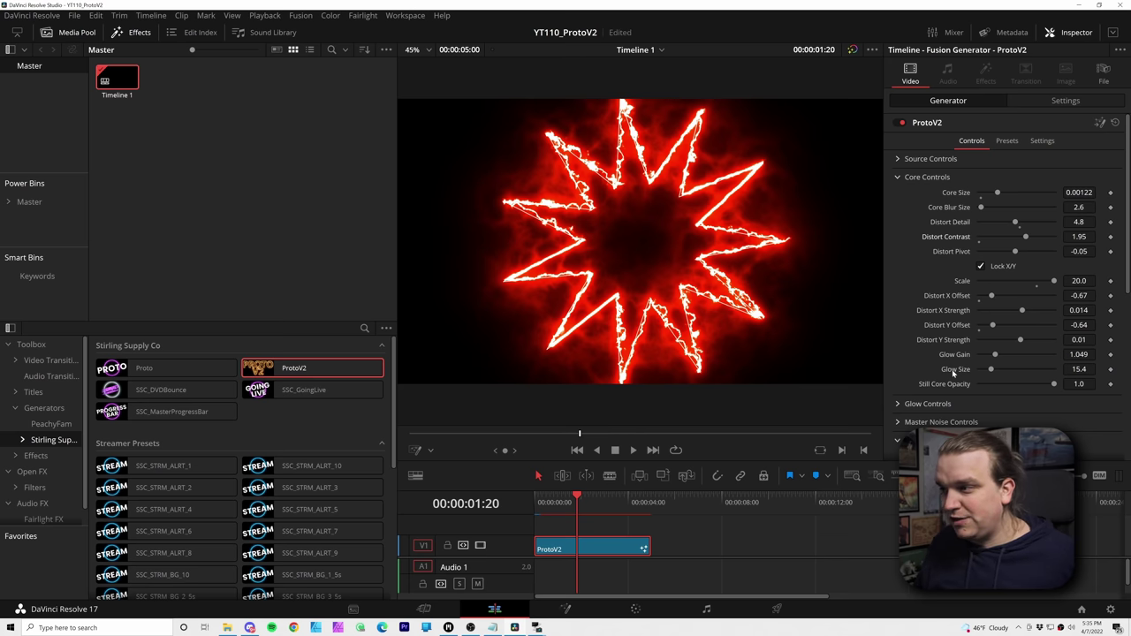
drag(990, 370, 1047, 385)
In Glow Controls, darken noise brightness to -0.41 and raise glow gain to 2.638.
click(928, 404)
scroll(975, 336, down, 3)
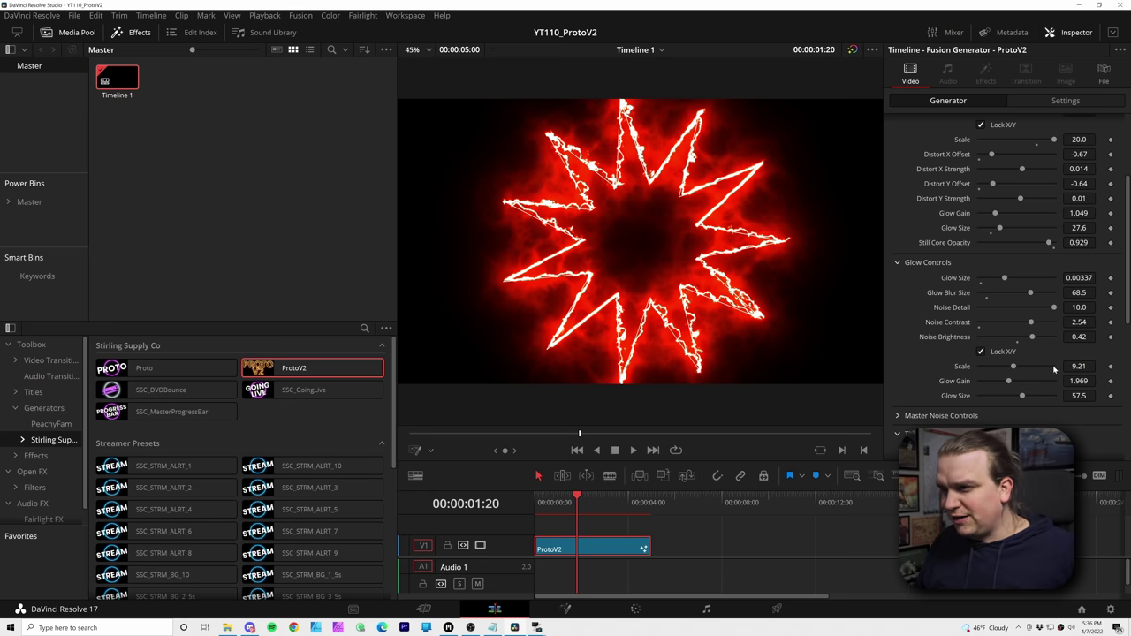
drag(1031, 337, 1000, 336)
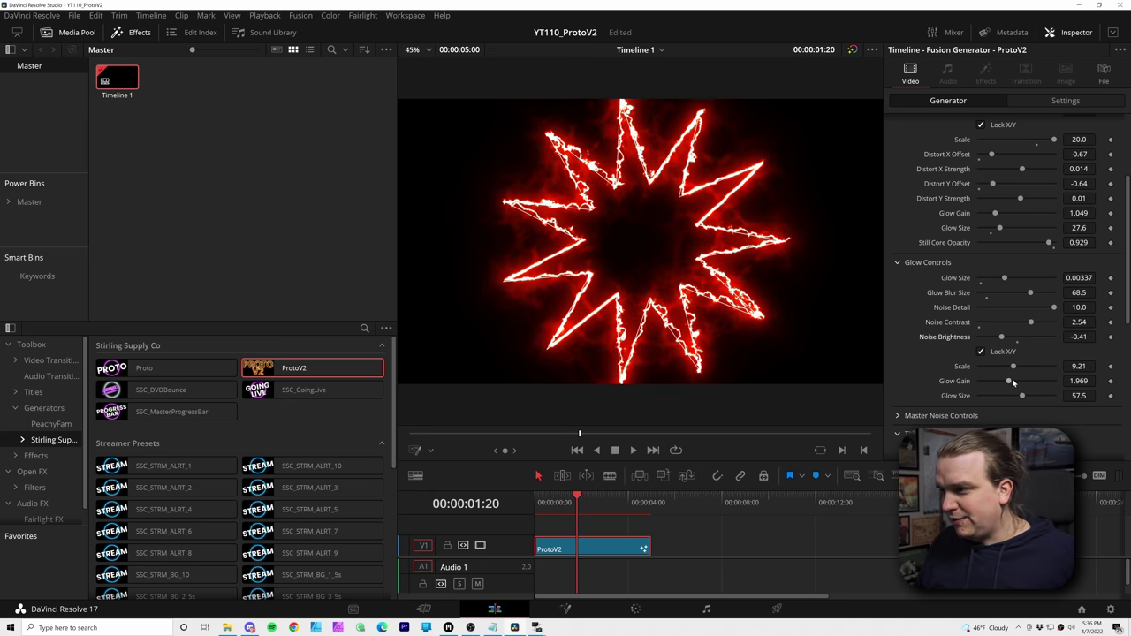
mouse_move(1010, 381)
mouse_down()
mouse_move(978, 383)
mouse_move(1018, 381)
mouse_up()
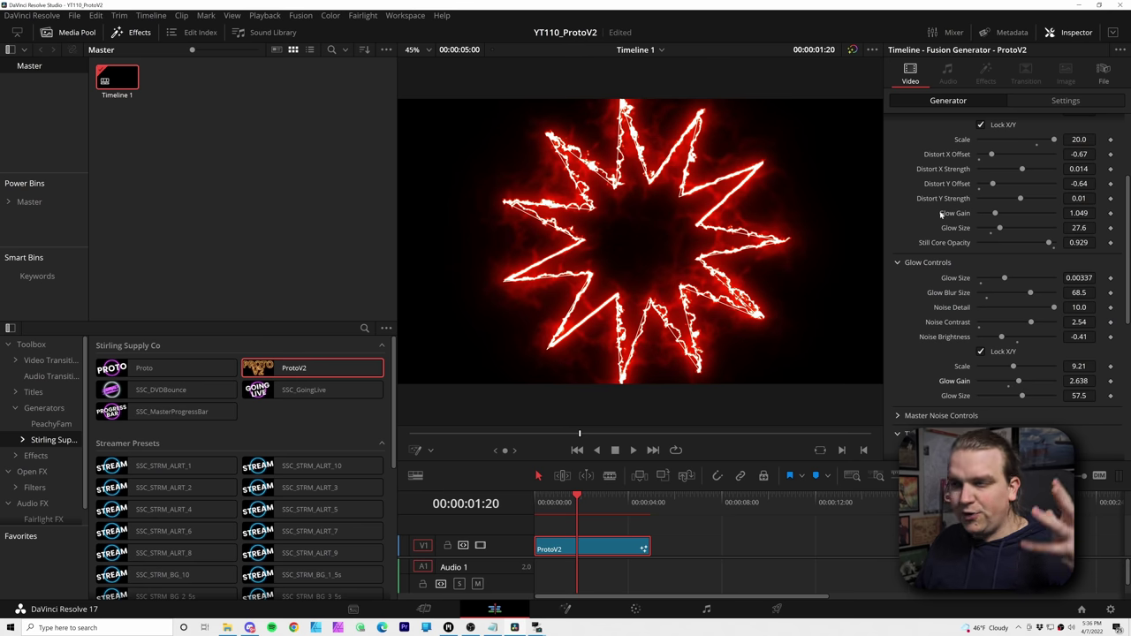
Set master noise Seethe to -0.63, Seethe Rate to 0.22 and Angle to -107.
scroll(923, 380, down, 2)
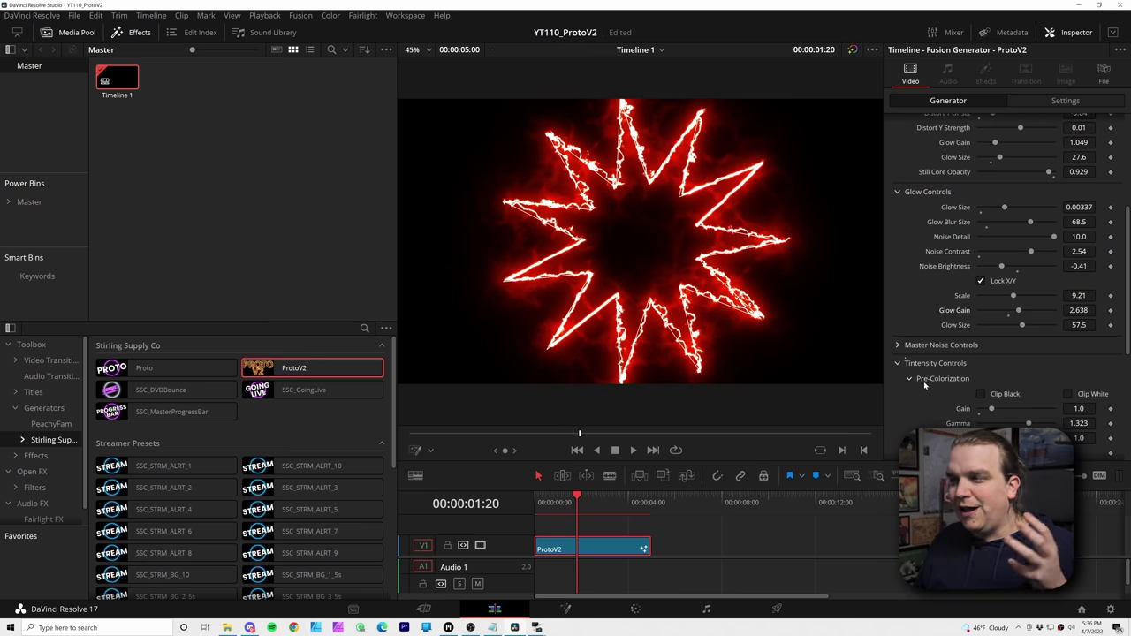
click(895, 346)
scroll(895, 346, down, 1)
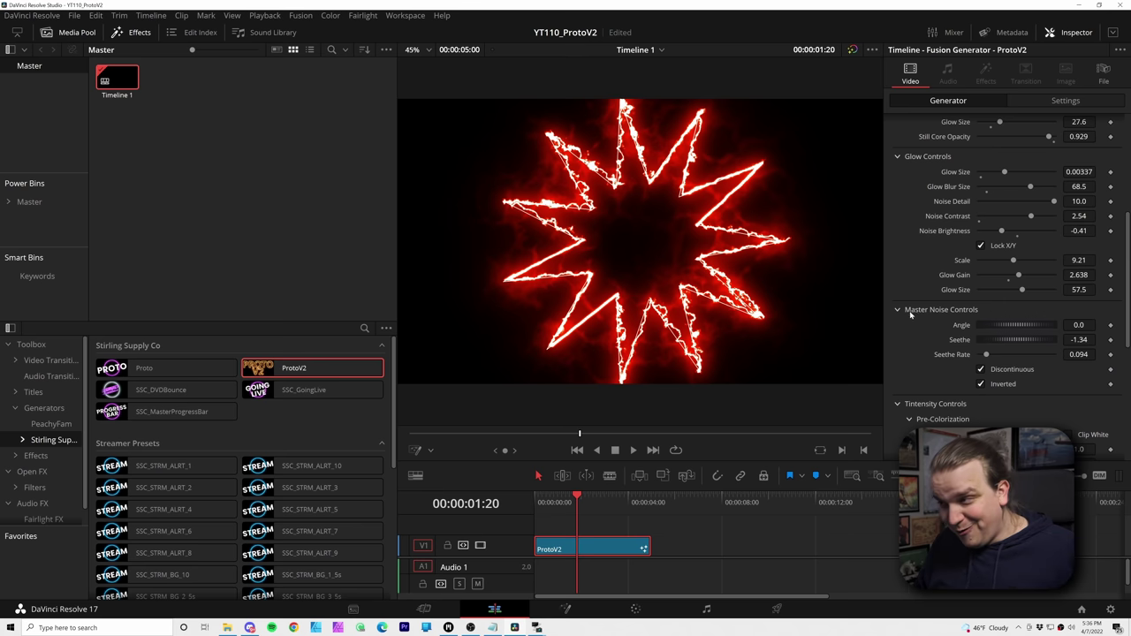
drag(1014, 339, 1042, 340)
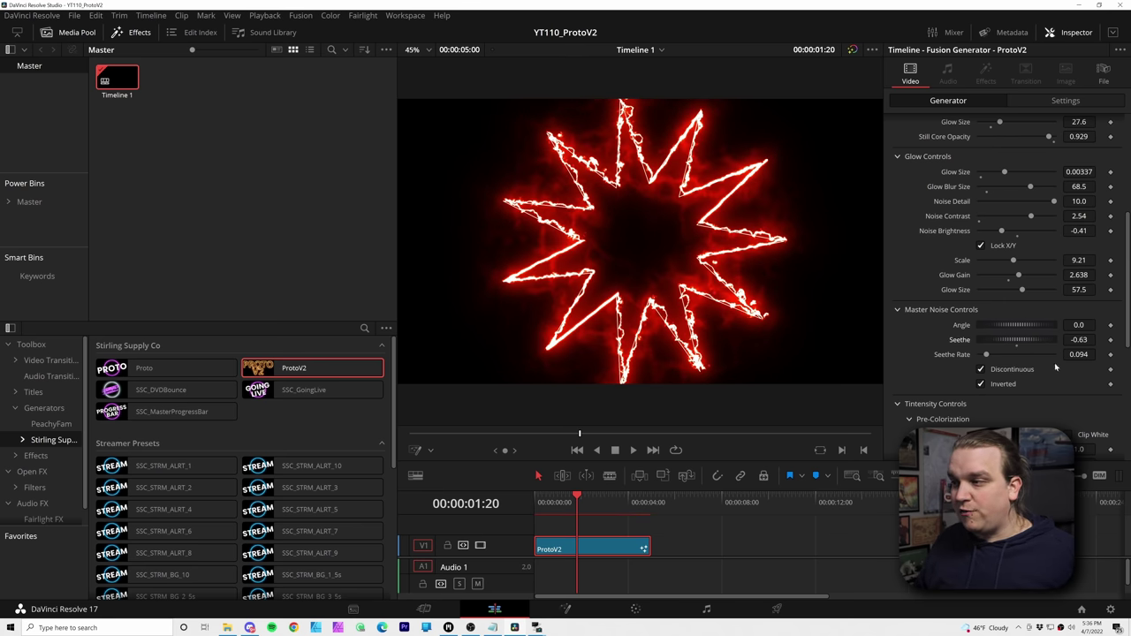
drag(986, 354, 997, 355)
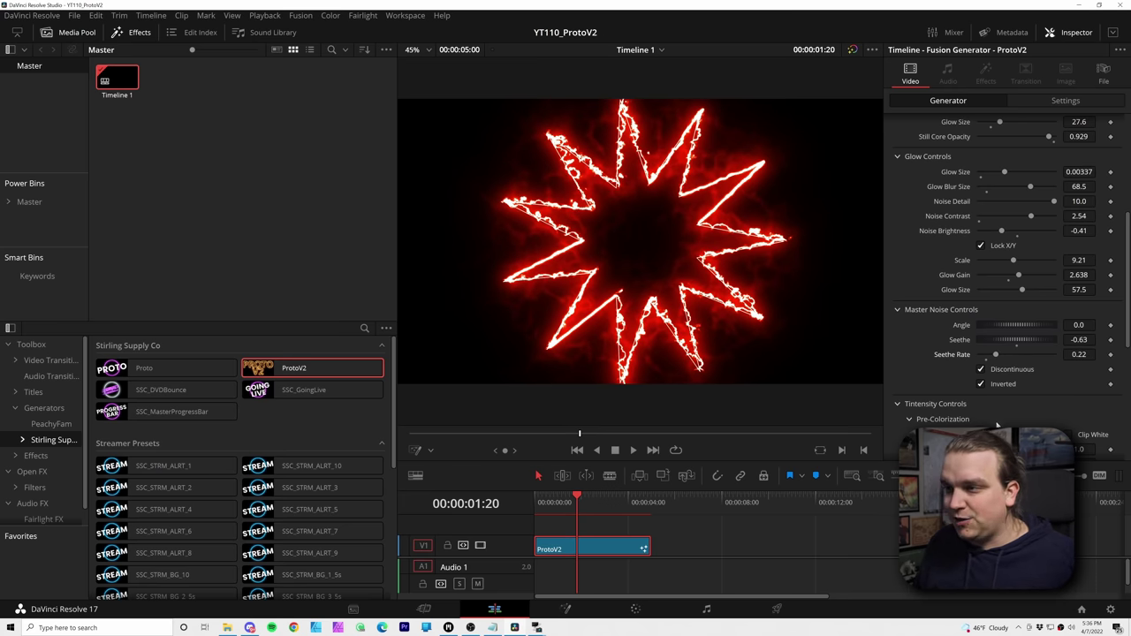
drag(1021, 324, 970, 321)
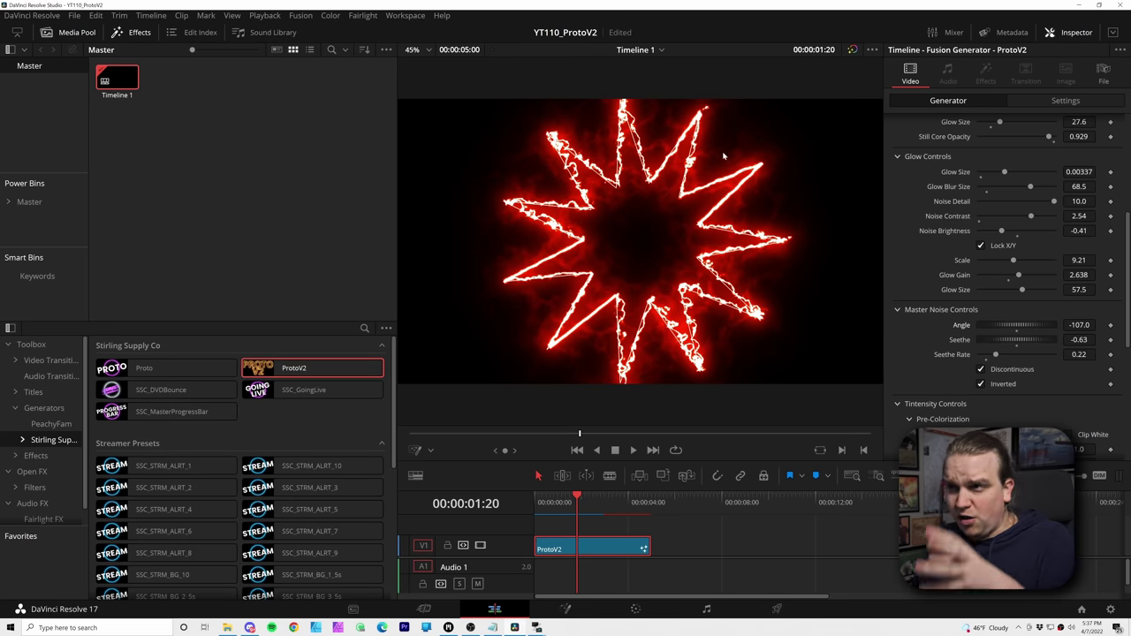
Toggle Discontinuous and Inverted noise to compare, leaving both on.
click(980, 383)
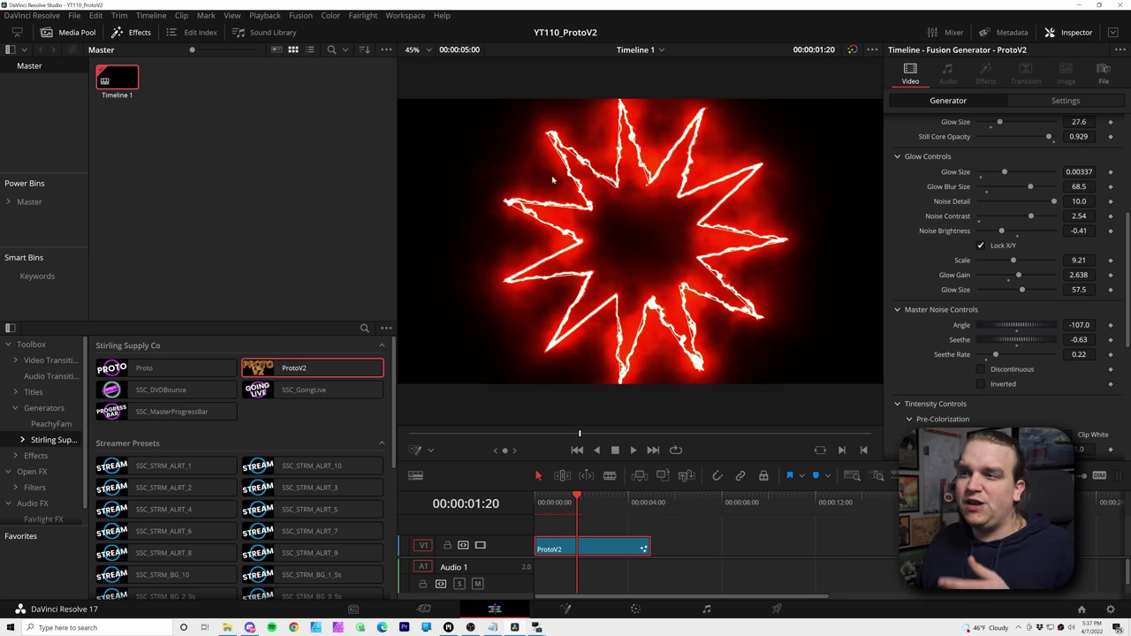
click(981, 385)
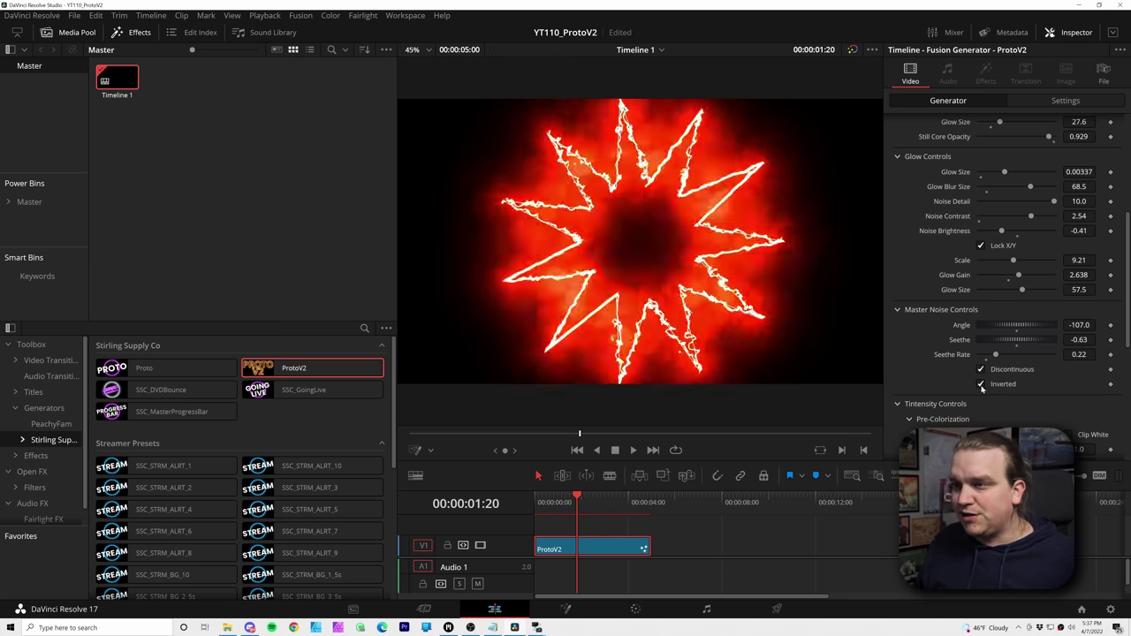
click(981, 384)
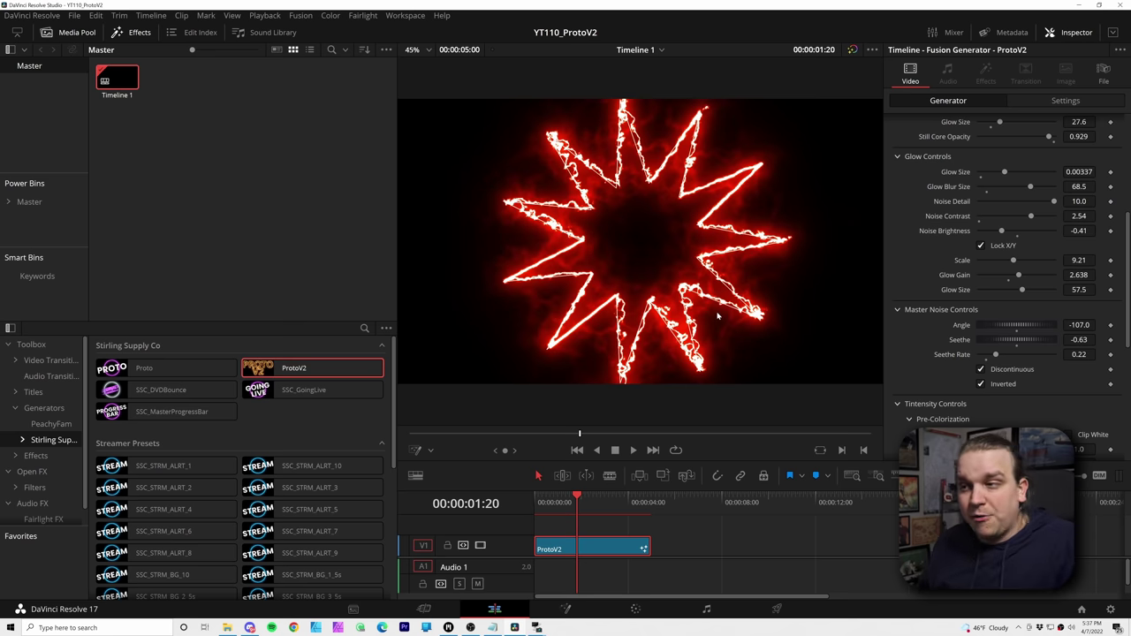
scroll(932, 239, down, 3)
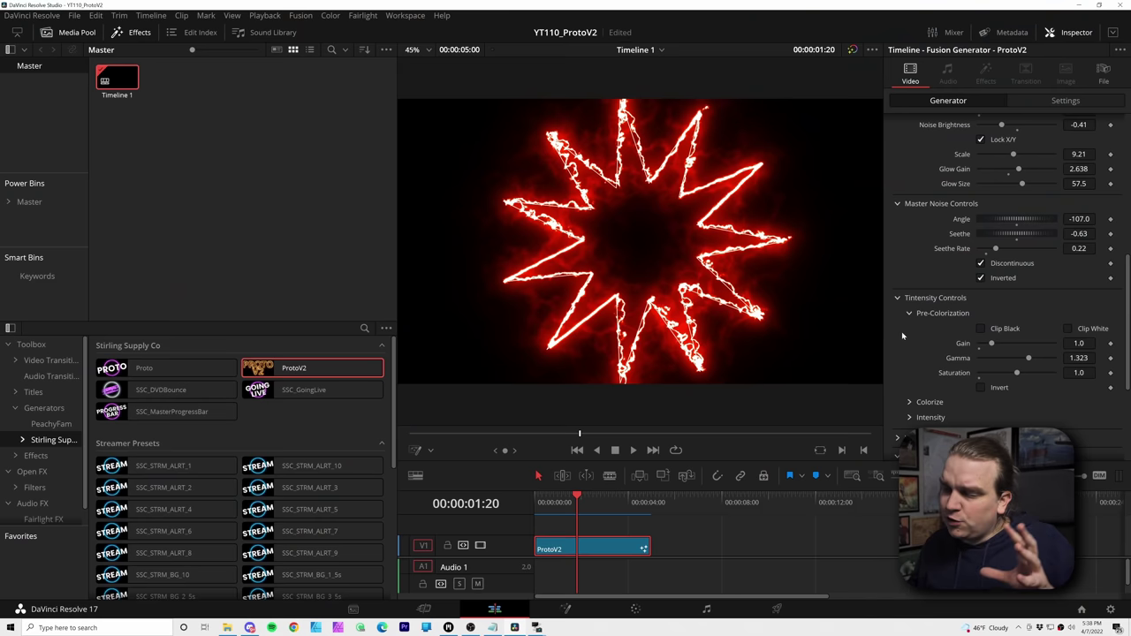
scroll(903, 325, down, 1)
Under Intensity, lower pre-colorization gamma to 0.945 with post-gain at 2.087.
click(909, 382)
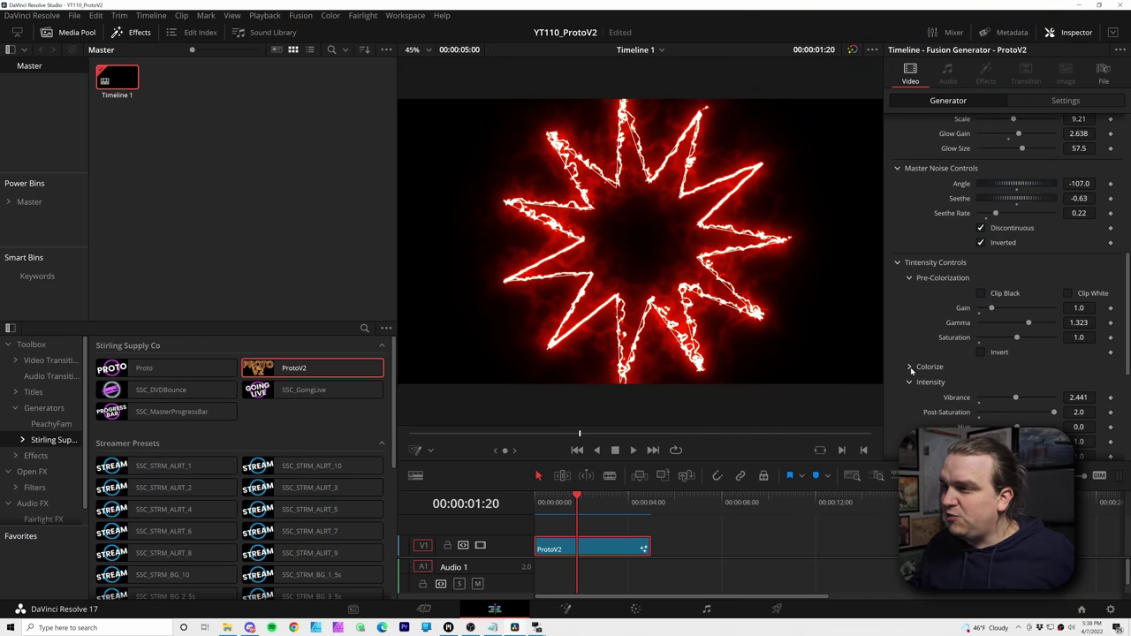
scroll(948, 301, down, 1)
scroll(929, 240, down, 4)
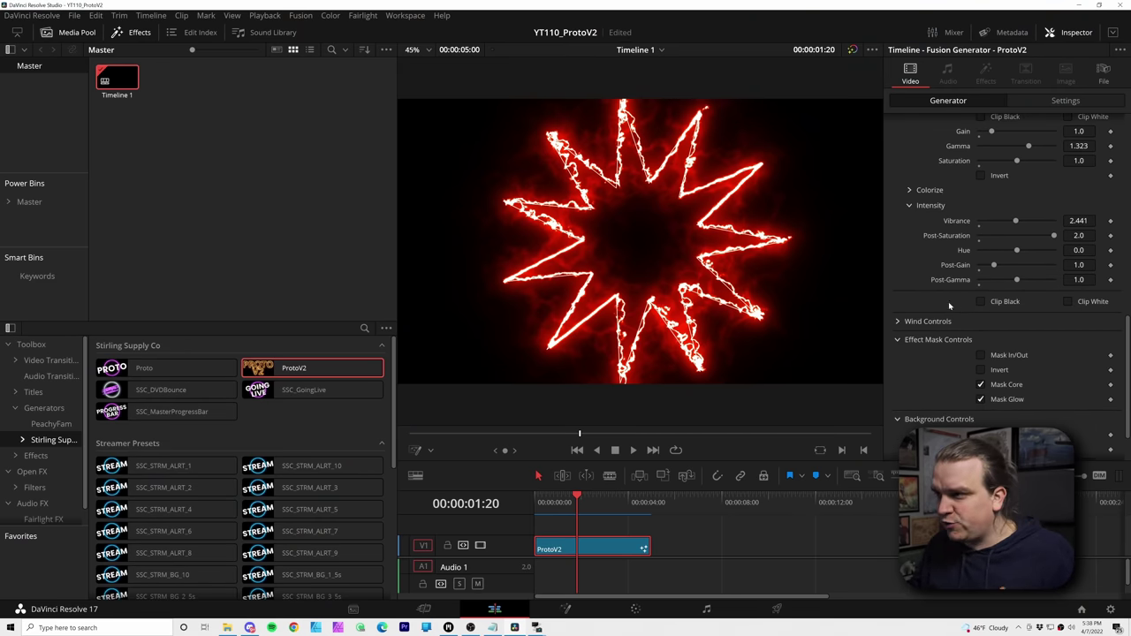
scroll(947, 301, up, 3)
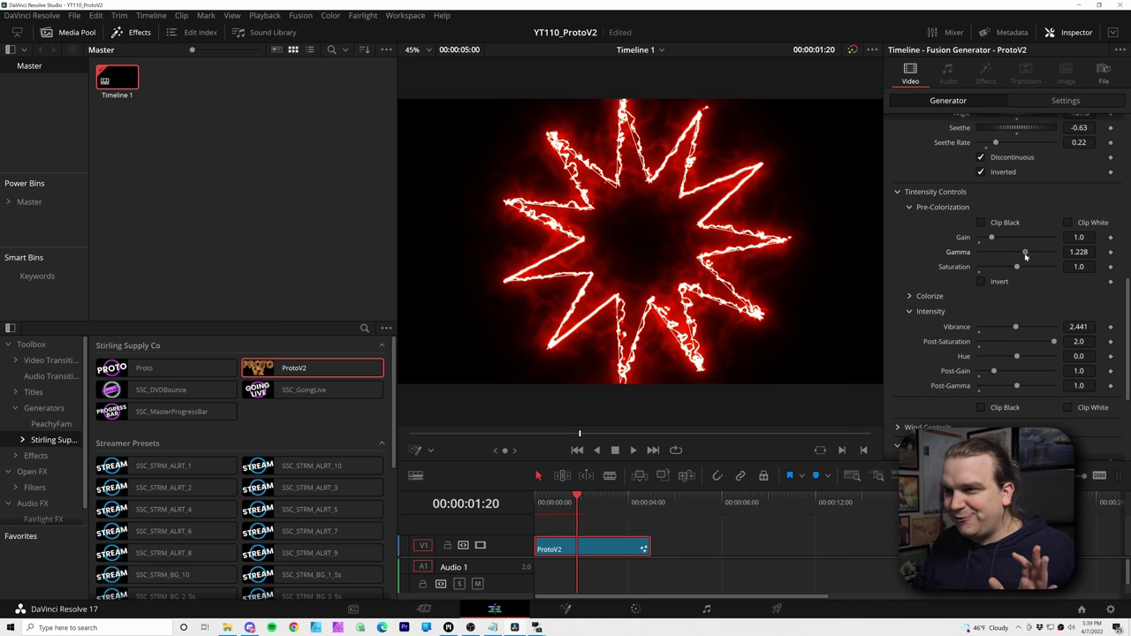
drag(1018, 256, 1009, 264)
scroll(1016, 257, down, 3)
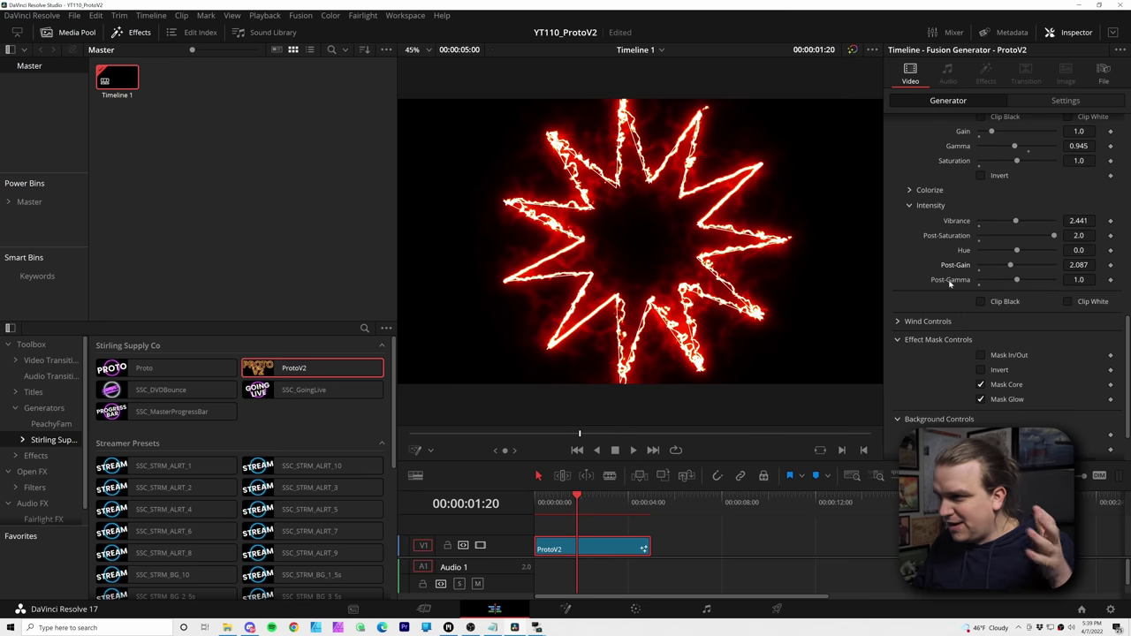
scroll(934, 324, up, 1)
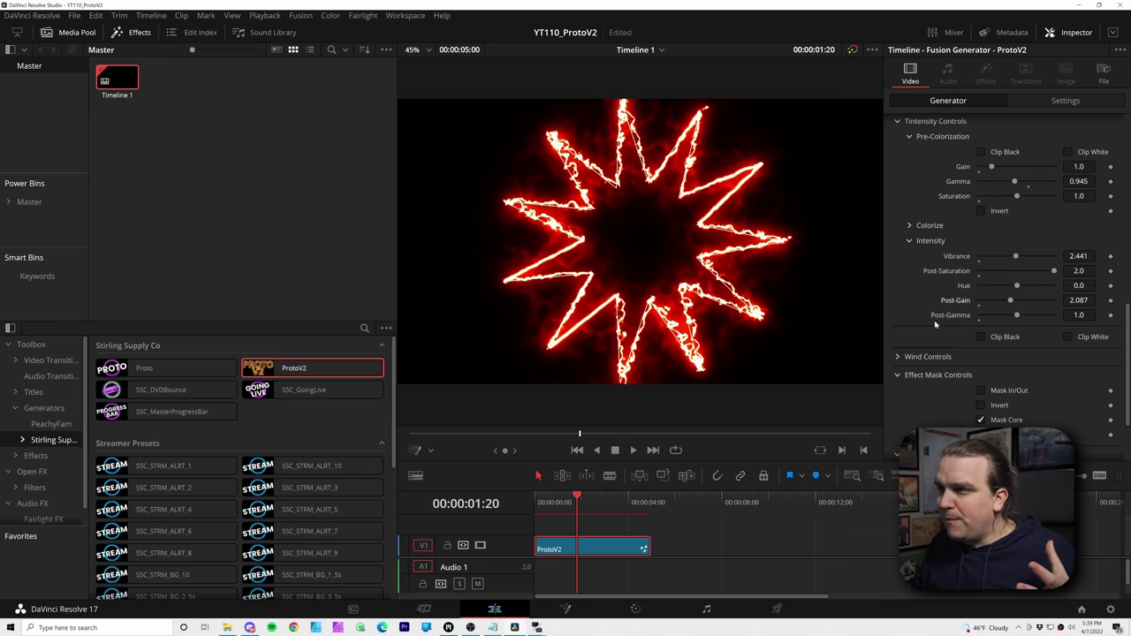
Pick a yellow-green colorize colour and shift intensity hue to -0.47 for a violet glow.
click(910, 227)
mouse_move(1092, 284)
mouse_down()
mouse_move(1094, 339)
mouse_move(1092, 279)
mouse_up()
scroll(901, 310, down, 3)
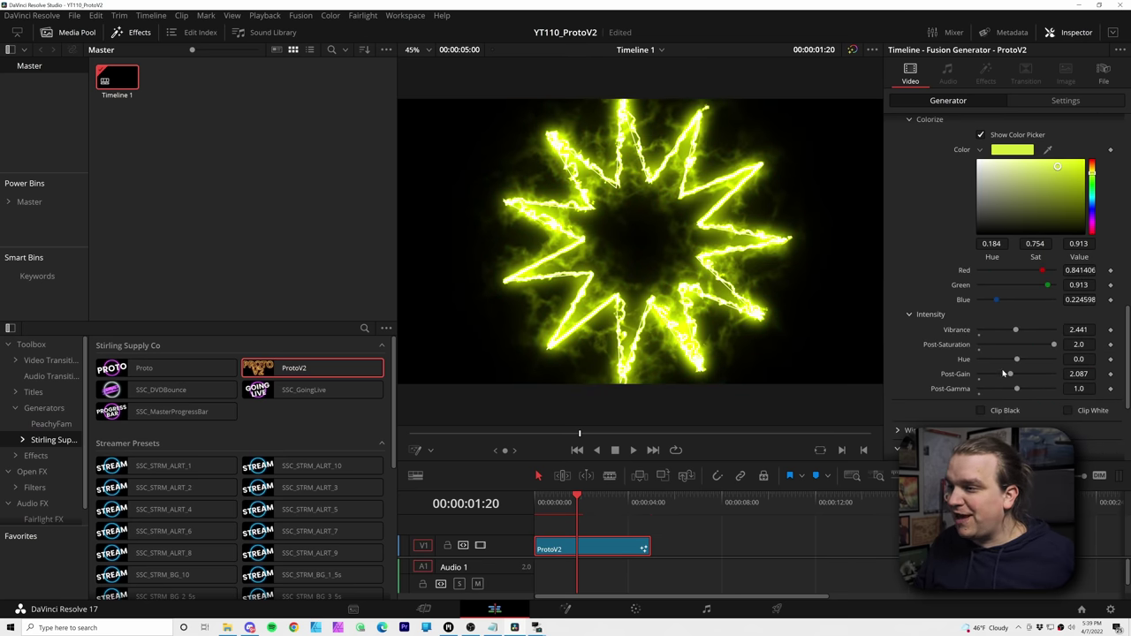
mouse_move(1020, 362)
mouse_down()
mouse_move(1044, 359)
mouse_move(996, 360)
mouse_move(1011, 354)
mouse_up()
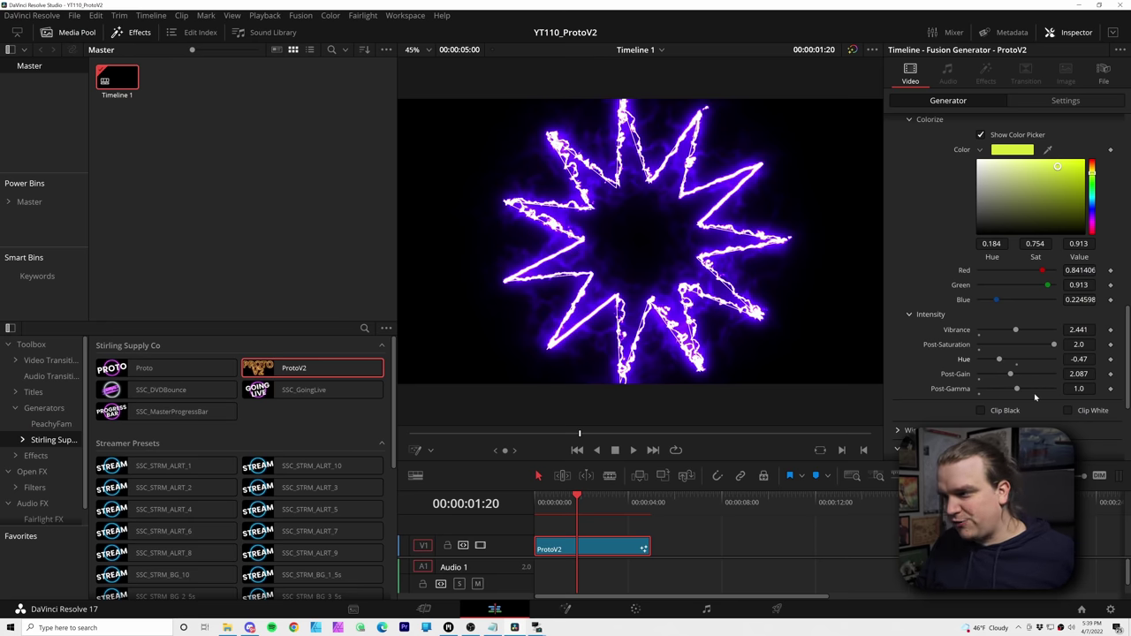
scroll(928, 378, down, 3)
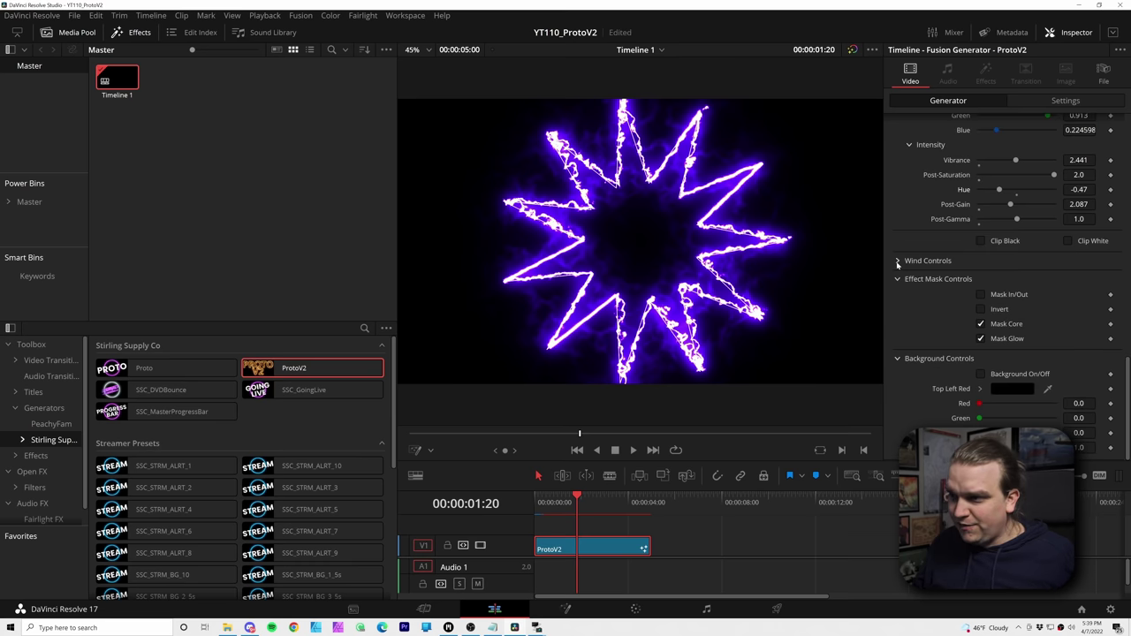
Expand Wind Controls, then enable Mask In/Out and Invert in Effect Mask Controls.
click(897, 262)
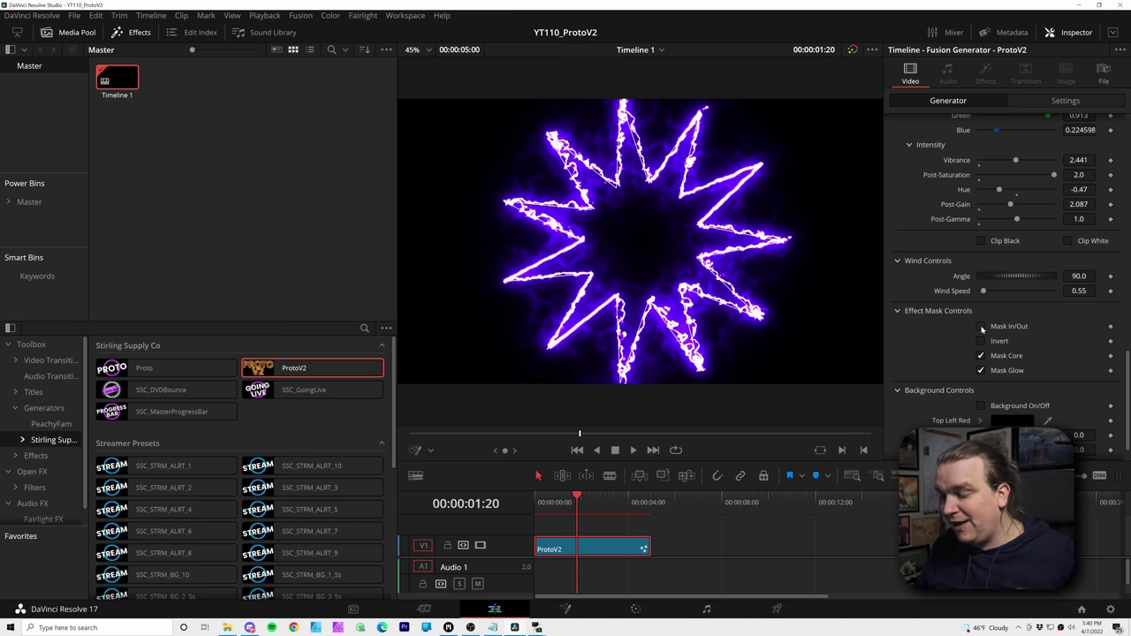
click(981, 327)
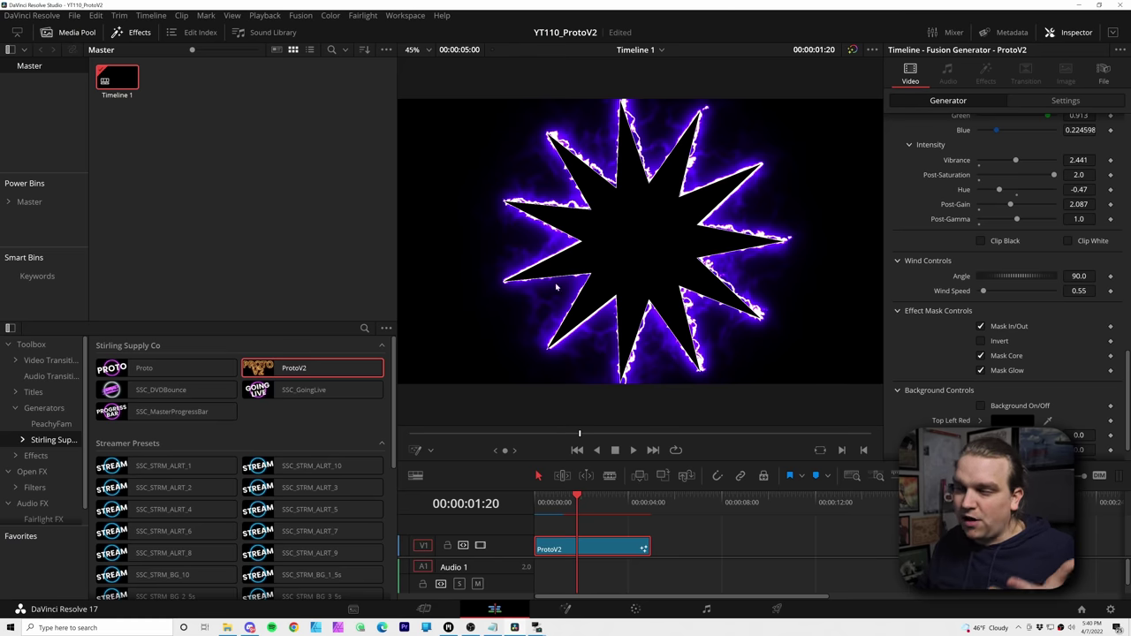
click(981, 341)
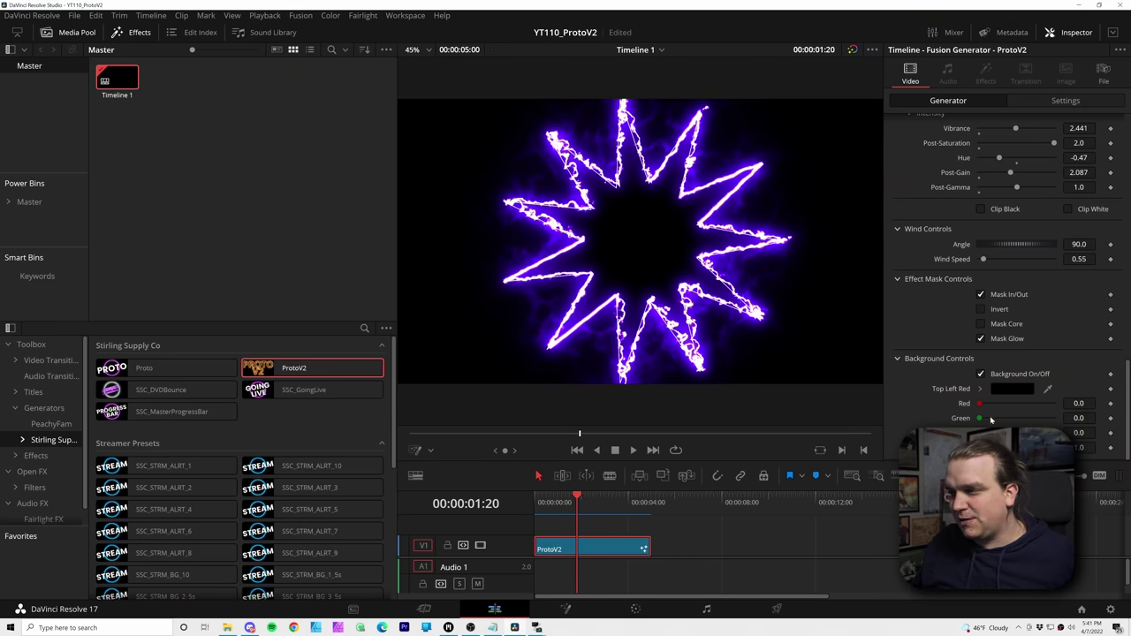
Tint the star's background colour green with the Green slider at 0.441.
drag(981, 419, 1011, 418)
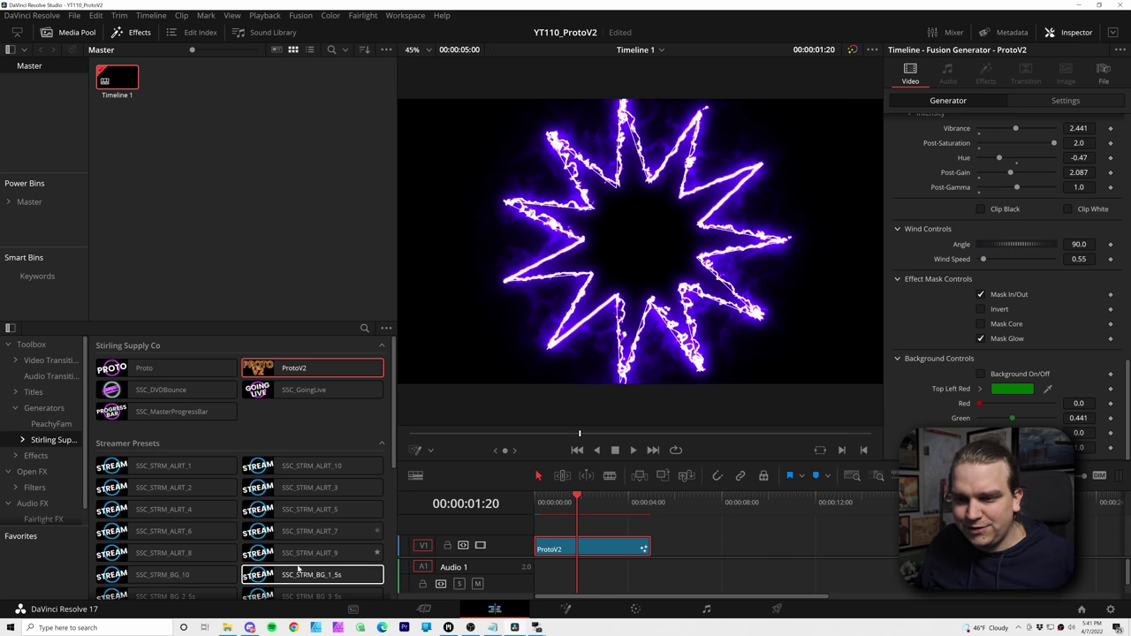
mouse_move(227, 627)
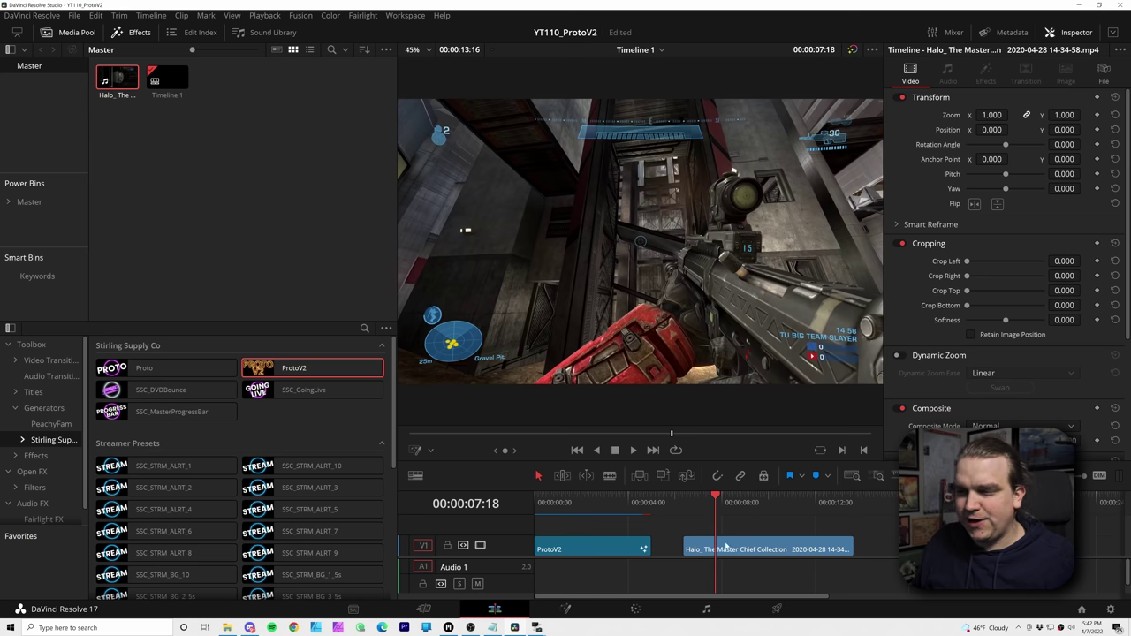
Move the ProtoV2 clip above the Halo clip and to the start of the timeline.
drag(553, 554, 692, 534)
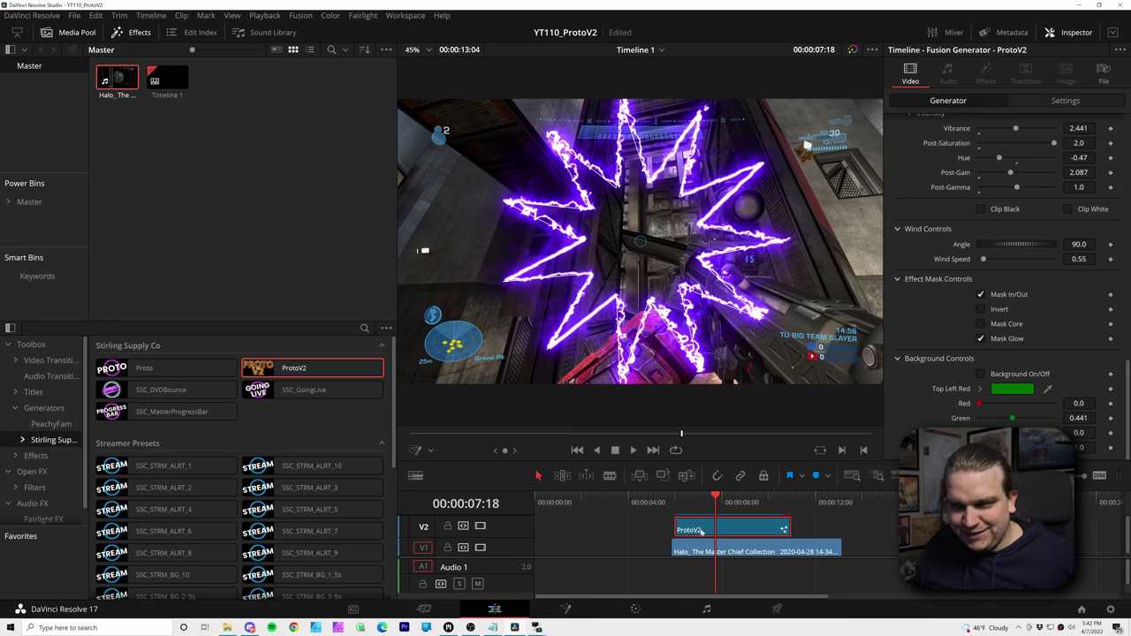
drag(704, 528, 565, 529)
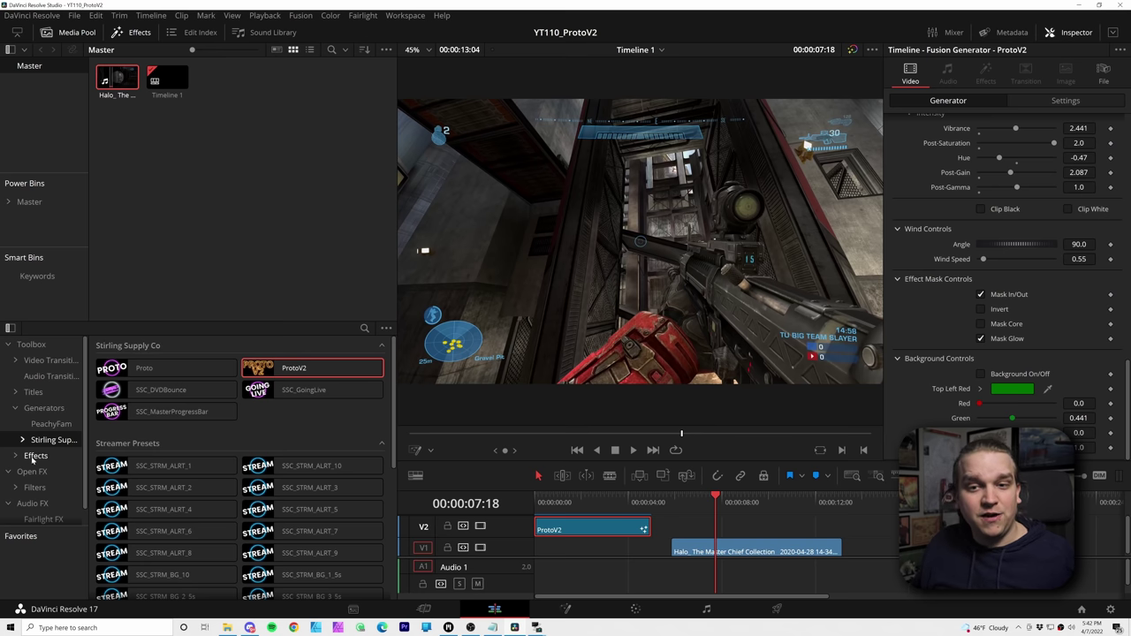
click(18, 457)
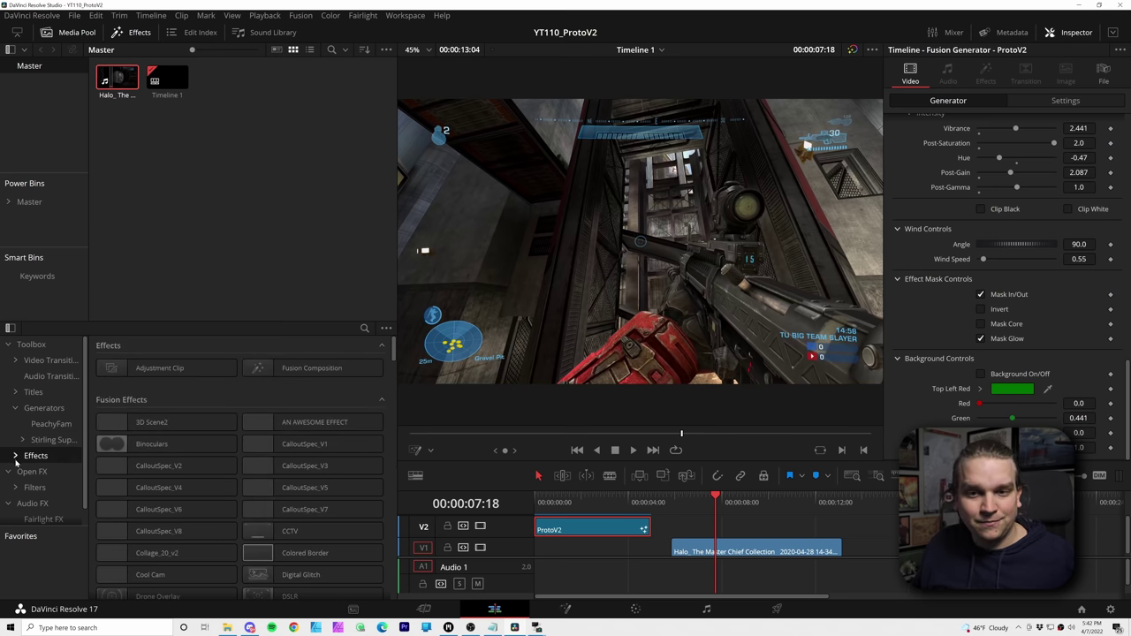
Drag ProtoV2_Effect from Stirling Supply Co onto the Halo gameplay clip on V1.
click(15, 458)
click(46, 518)
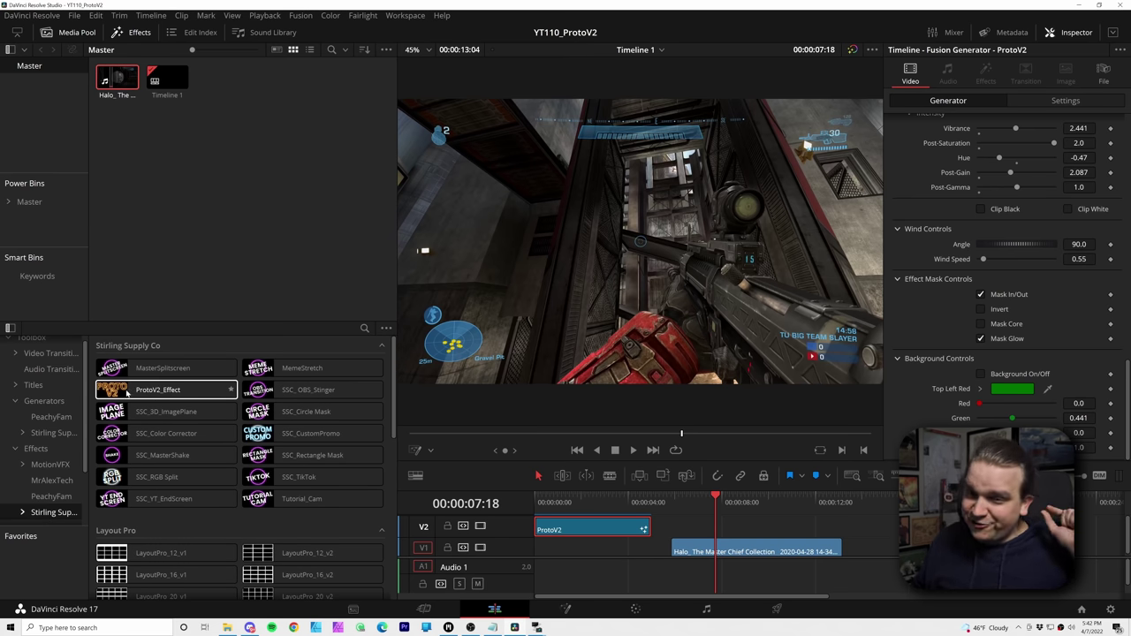
drag(128, 394, 699, 554)
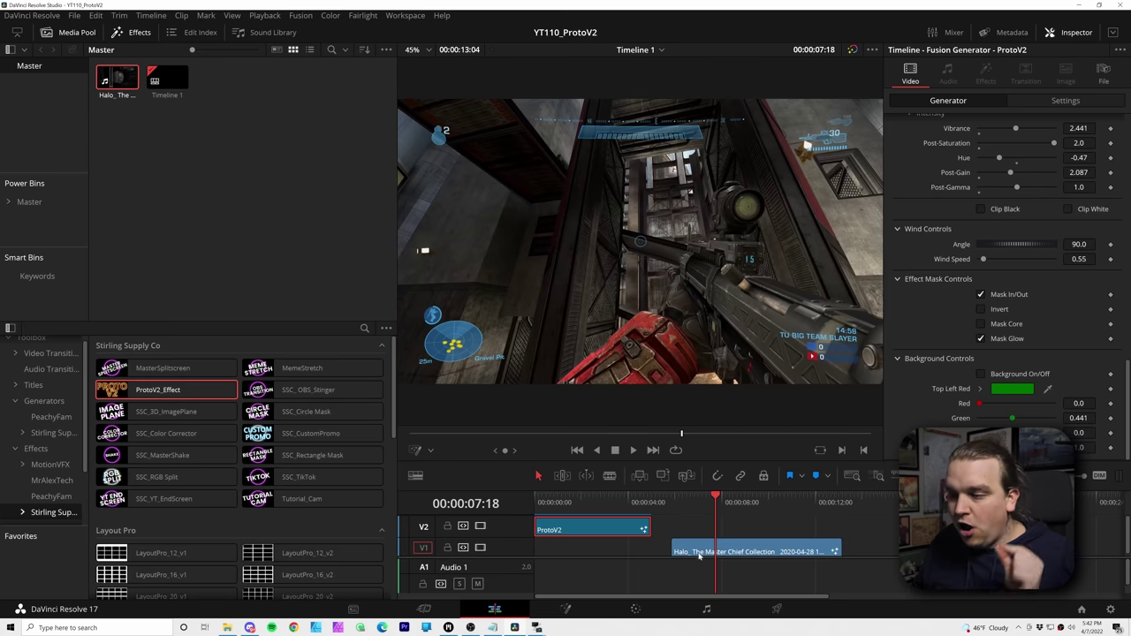
Try a fiery orange preset on the Halo clip, settle on magenta, and raise the threshold.
click(712, 550)
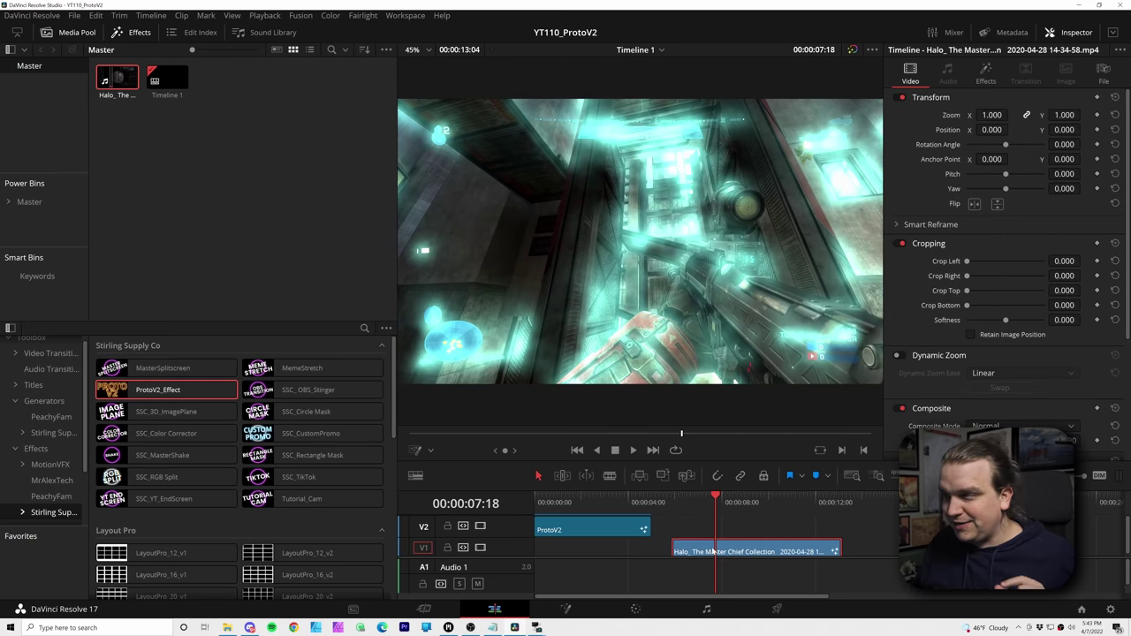
click(985, 72)
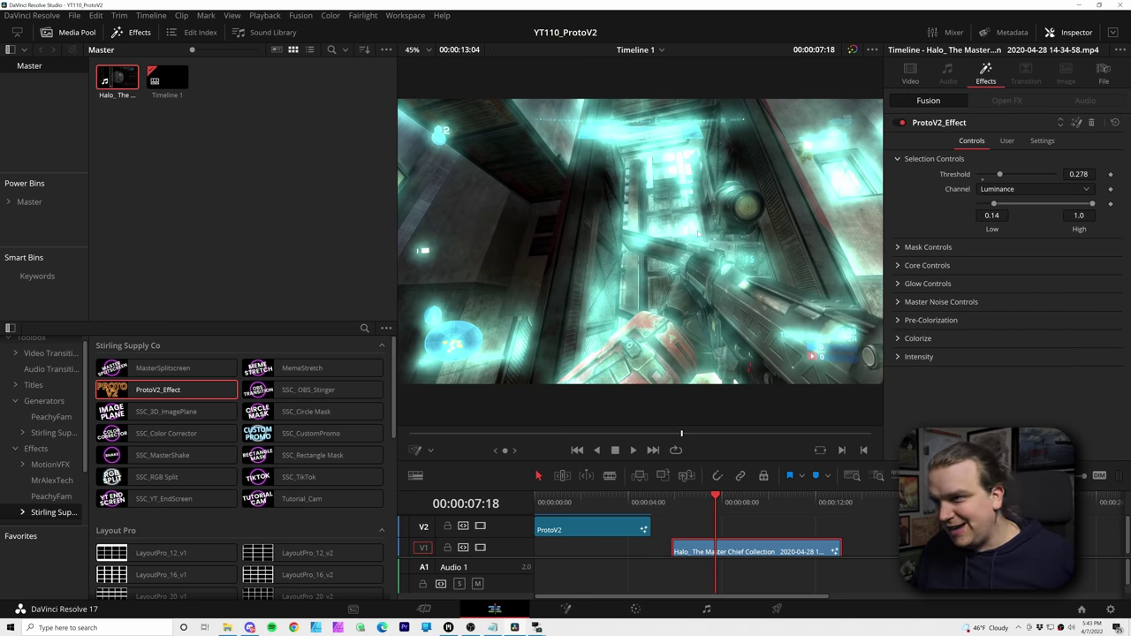
click(1006, 141)
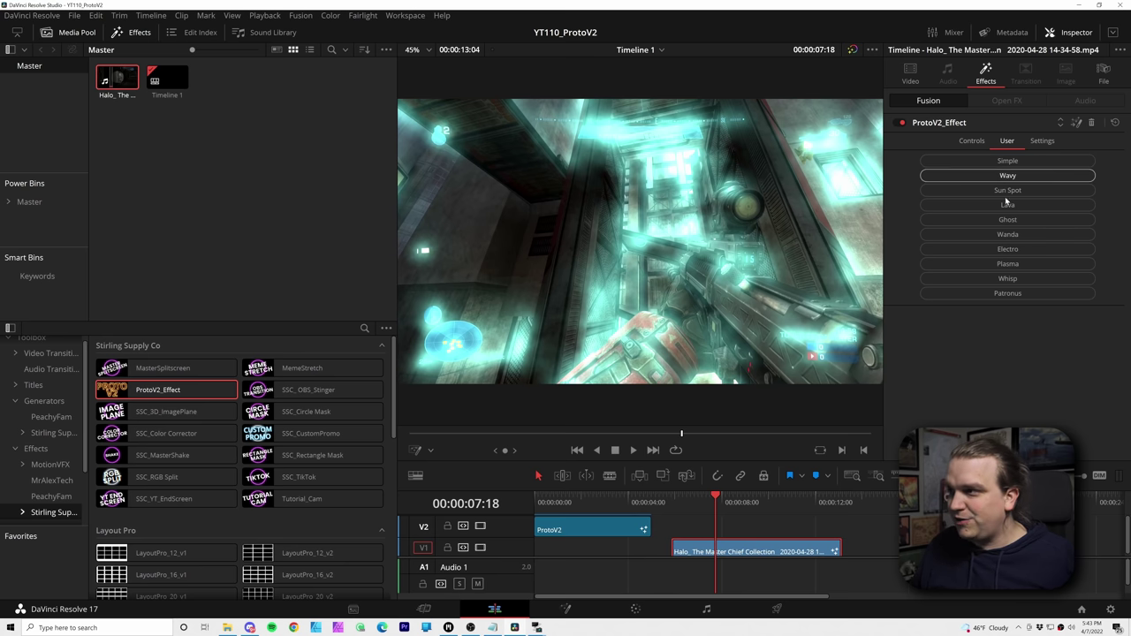
click(1007, 264)
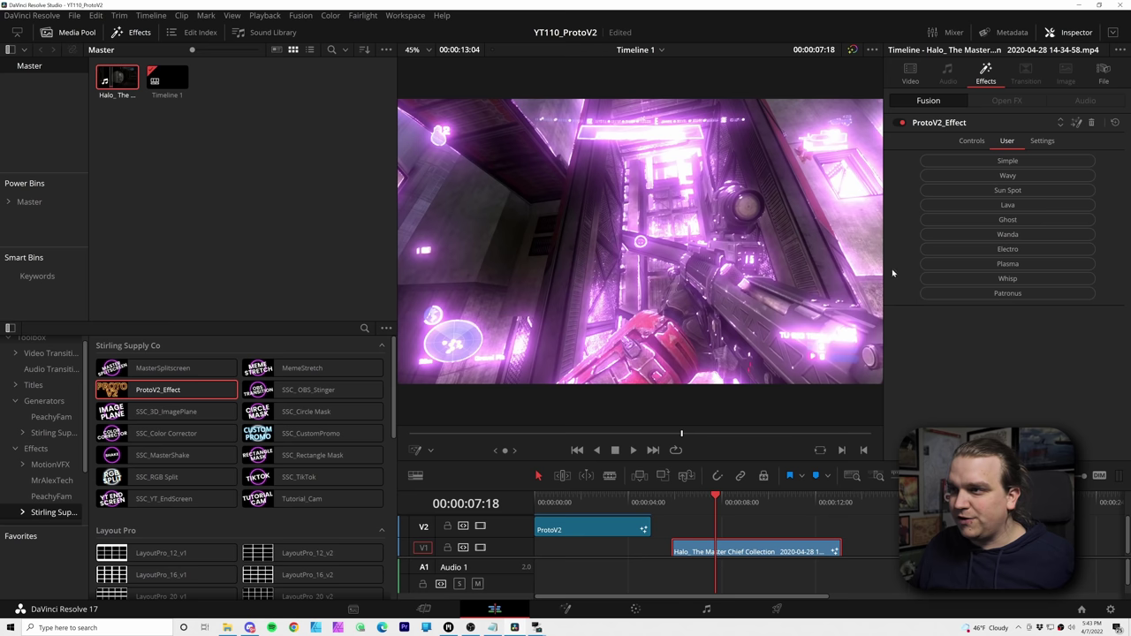
click(994, 190)
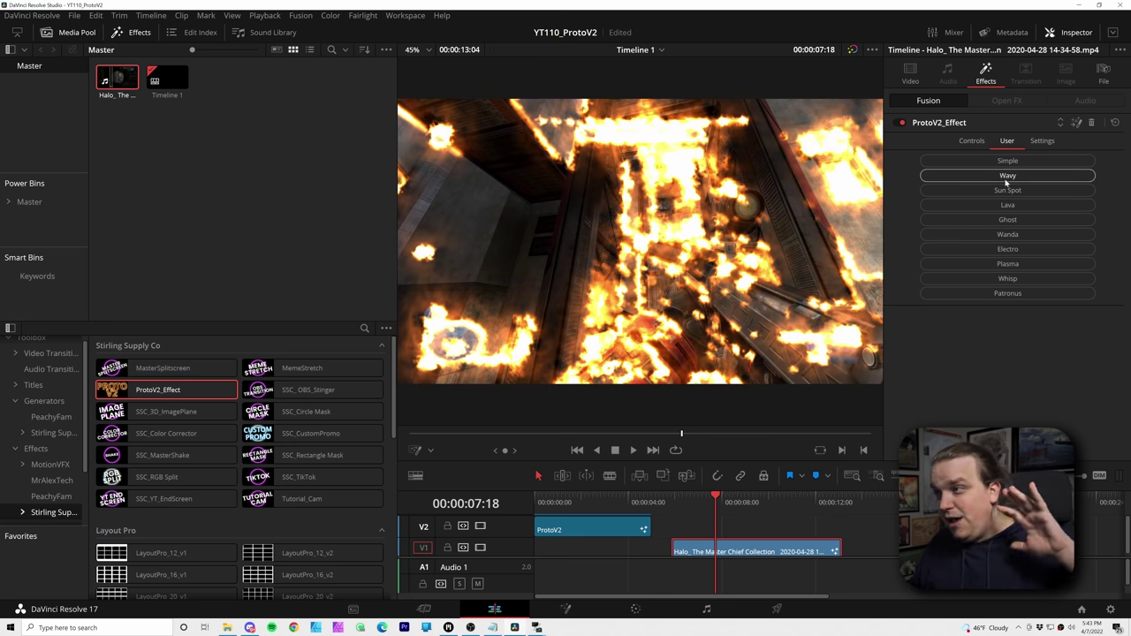
click(957, 251)
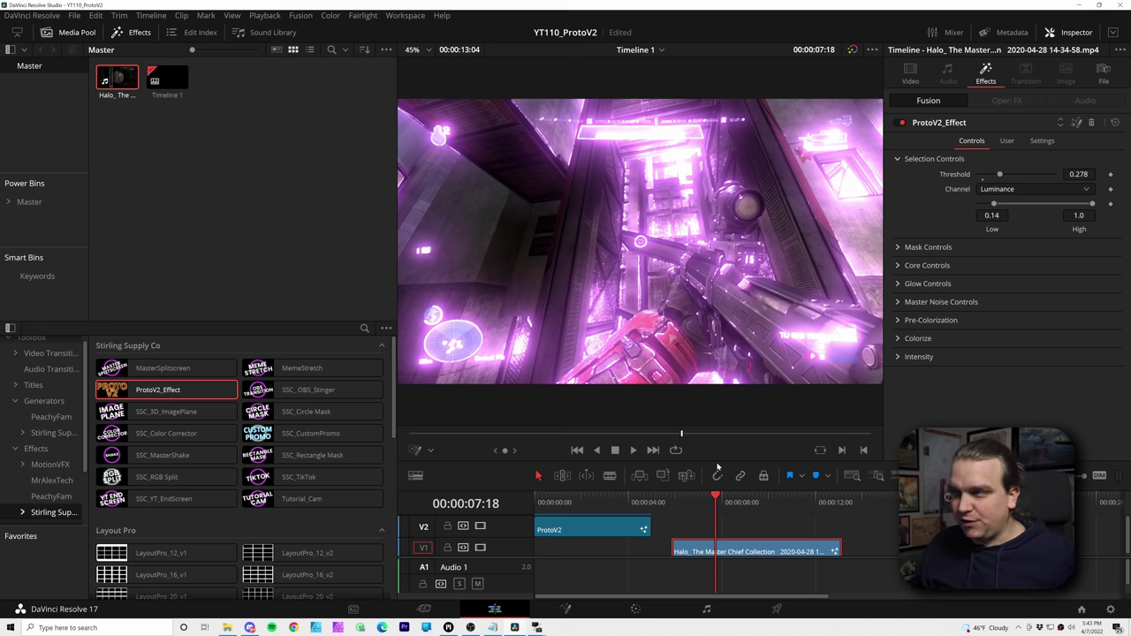
drag(999, 174, 1061, 211)
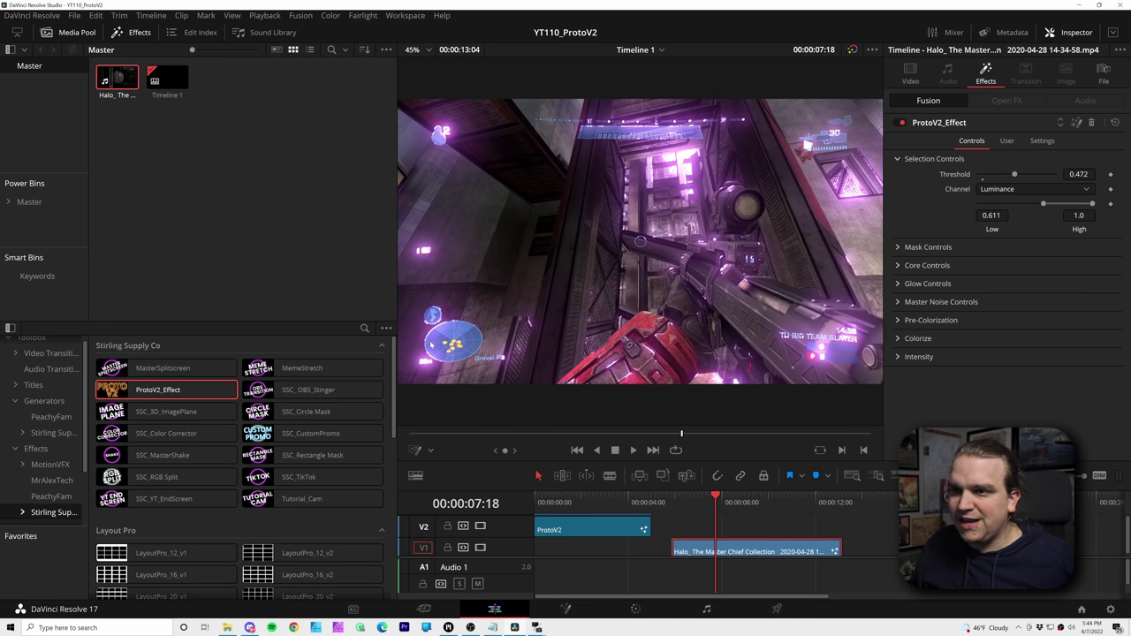
Lower the threshold to 0.315 and reduce Glow Blur Size to 24.4.
drag(1013, 174, 1002, 174)
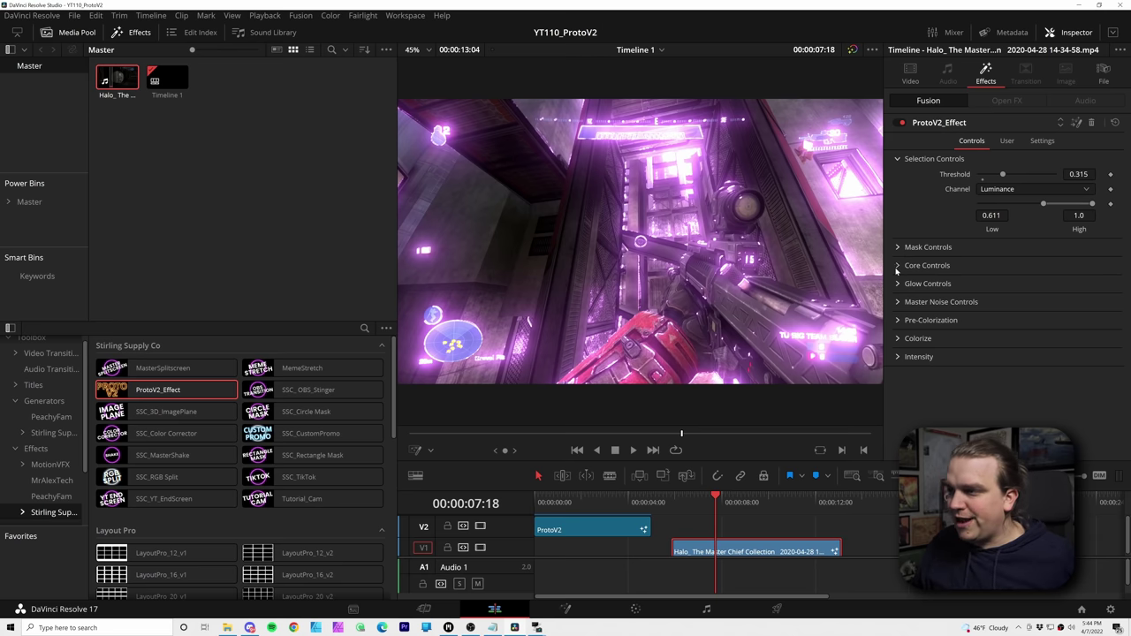
click(897, 267)
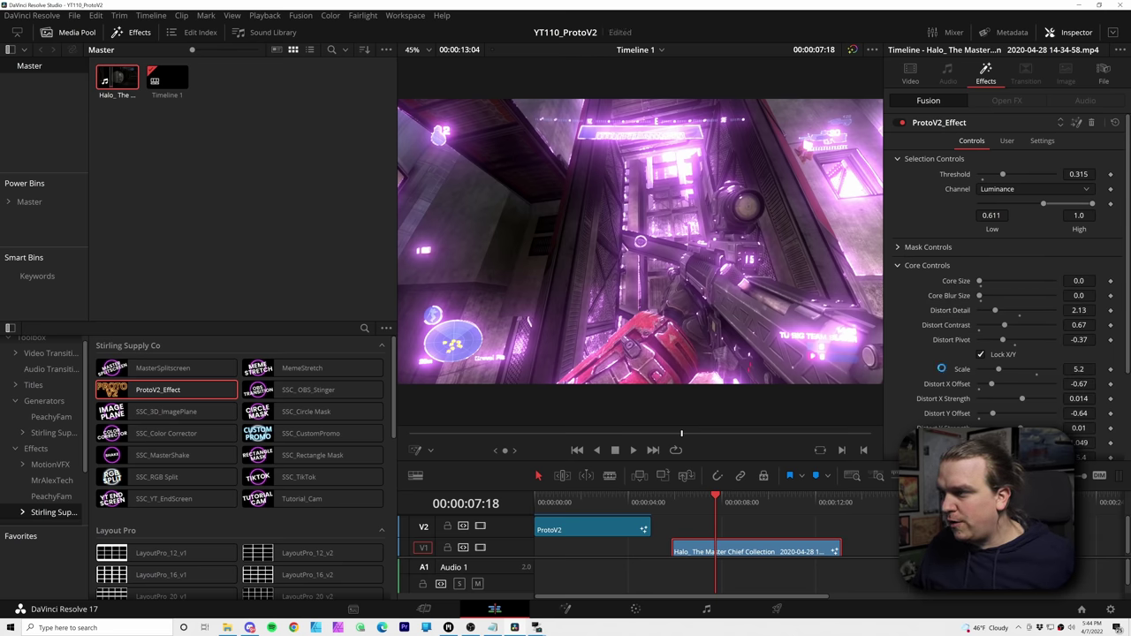
scroll(929, 356, down, 3)
click(899, 378)
scroll(1025, 340, down, 2)
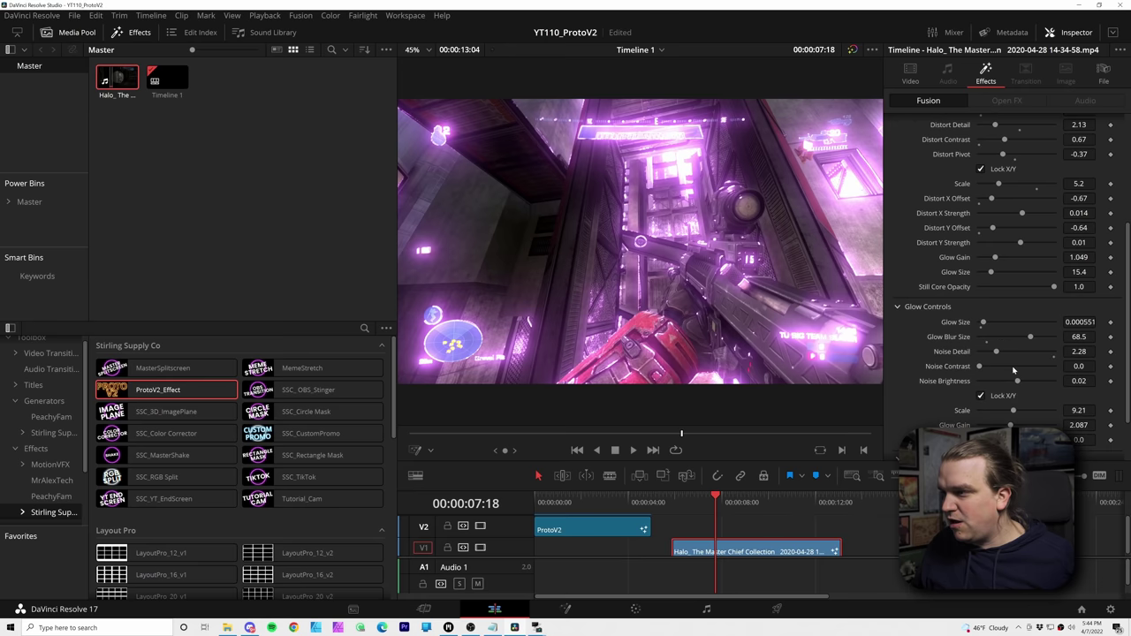
drag(1007, 339, 996, 339)
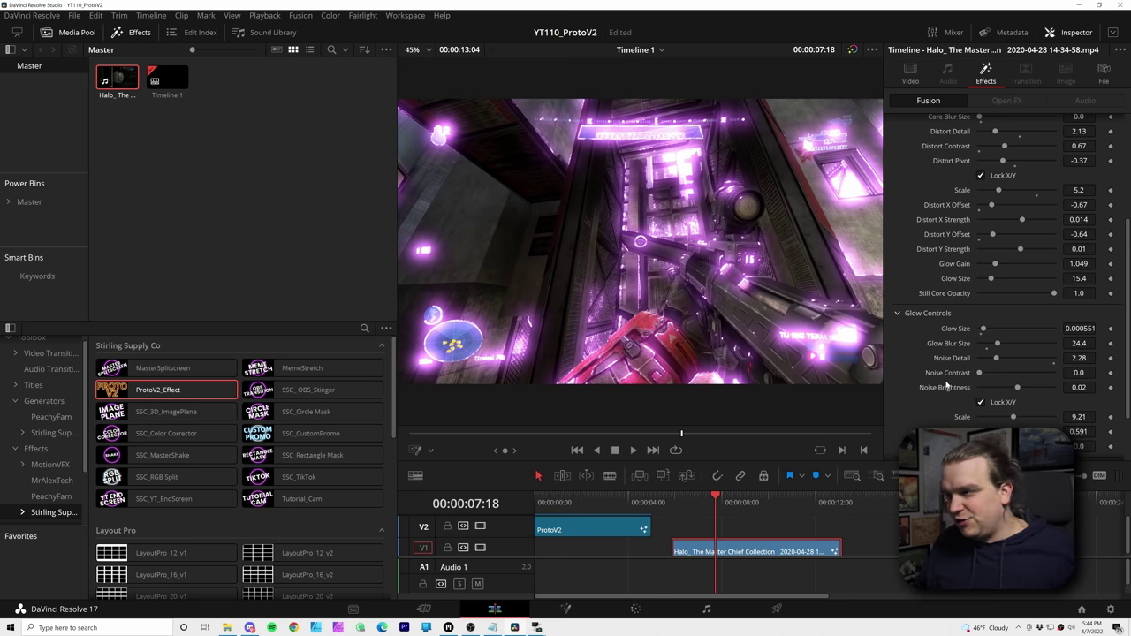
Switch between the ProtoV2_Effect presets and its Controls, ending on the preset list.
scroll(945, 386, up, 5)
click(1007, 141)
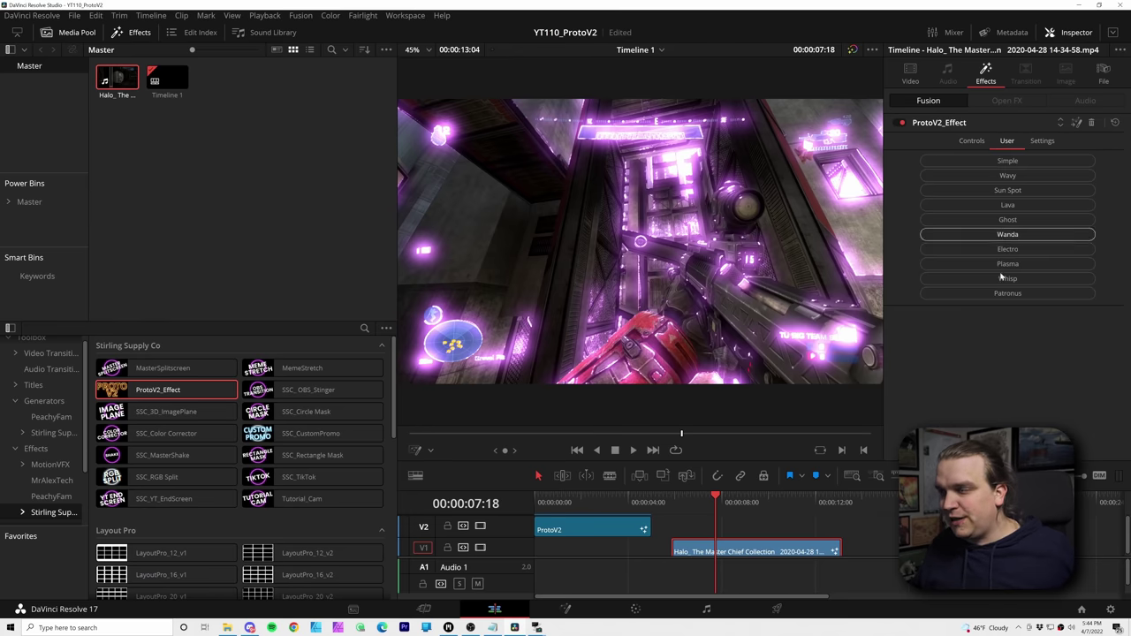
click(971, 140)
scroll(942, 332, down, 2)
scroll(942, 331, down, 2)
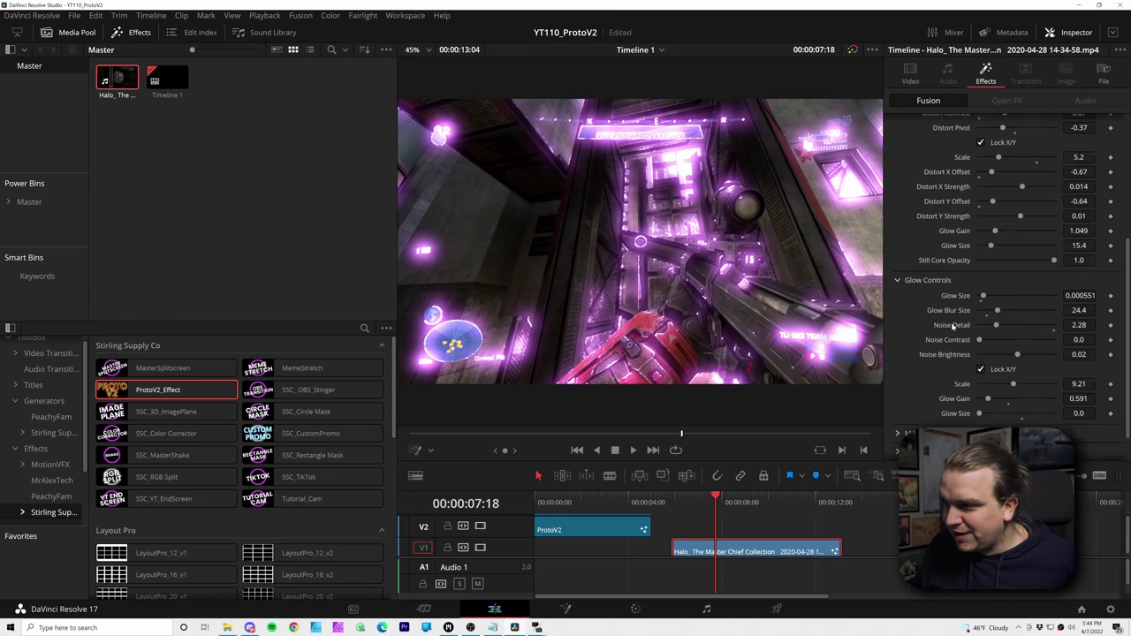
scroll(941, 353, up, 4)
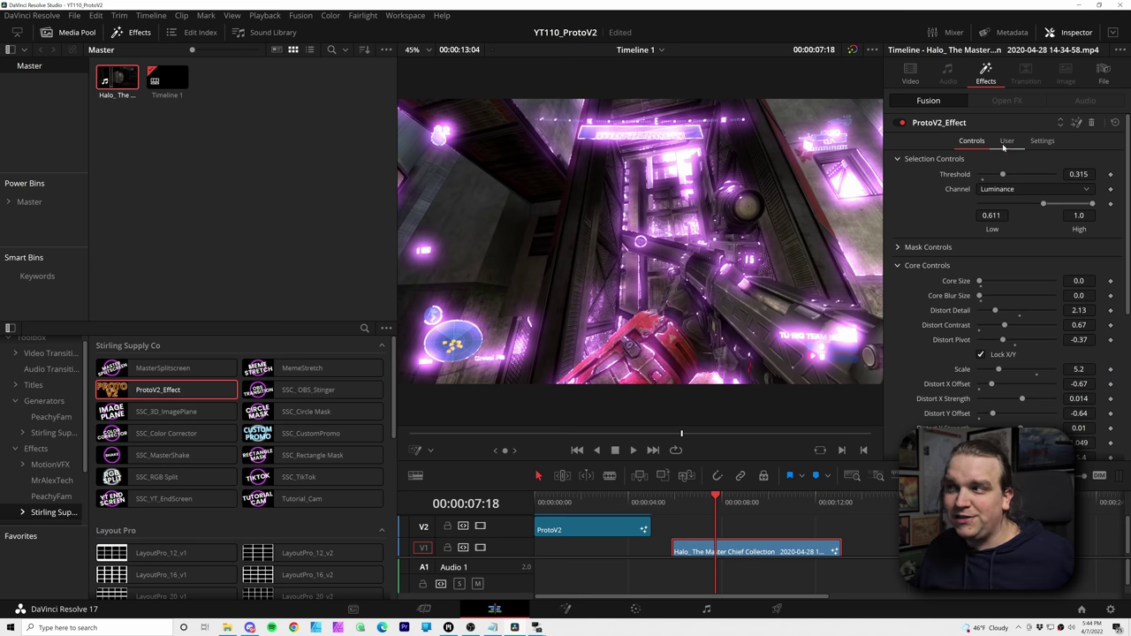
click(1006, 141)
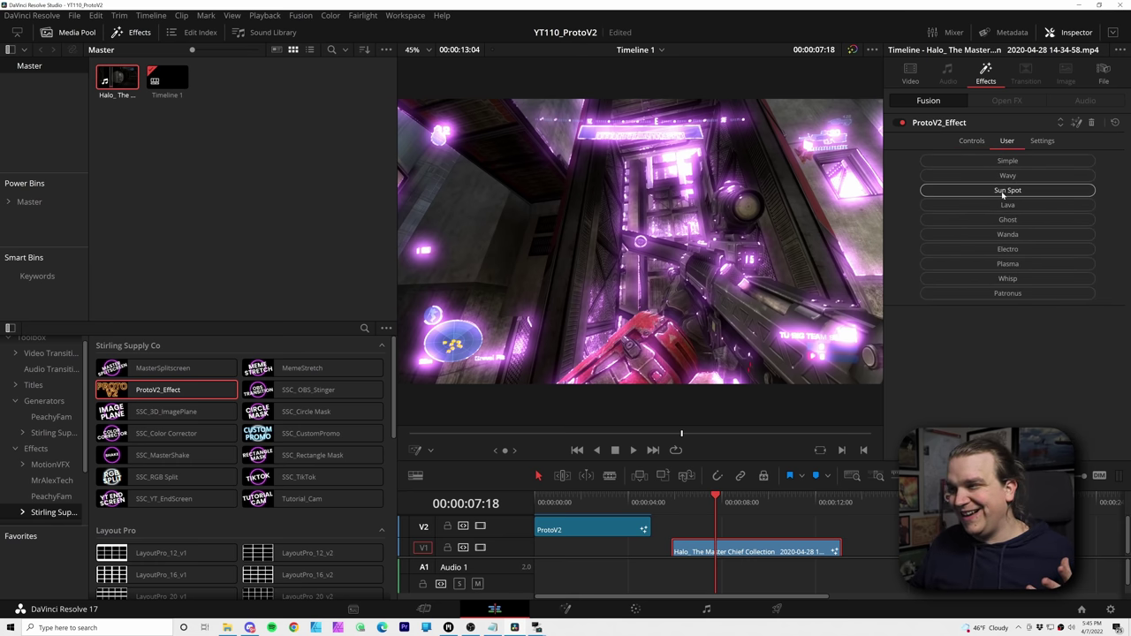
Apply the Sun Spot preset to the Halo clip and lower Core Size to 0.000197.
click(1003, 191)
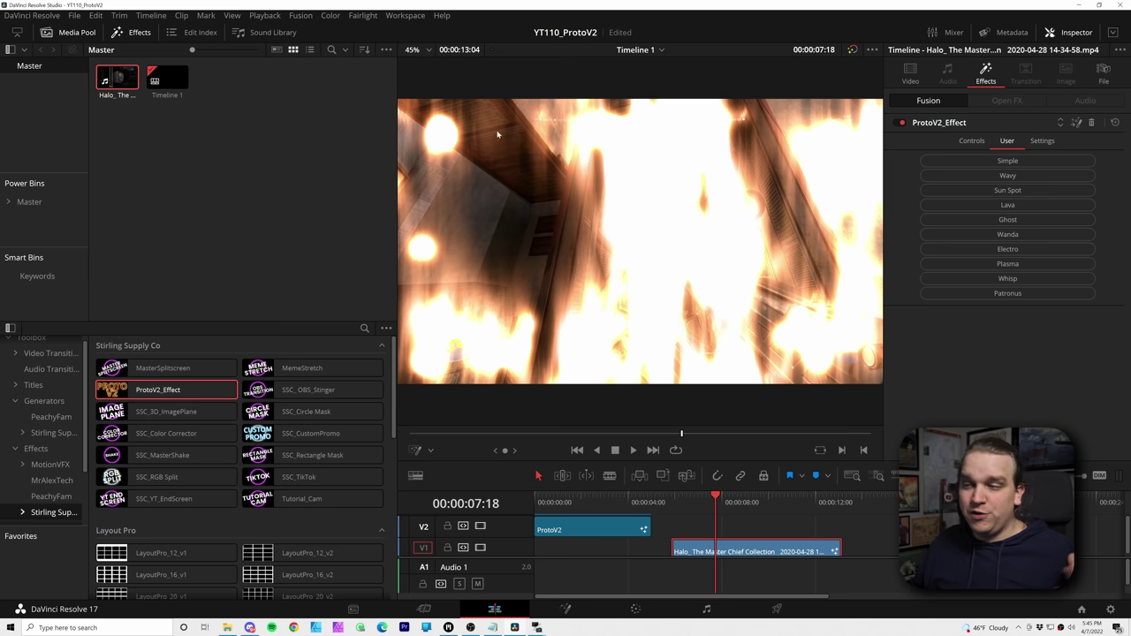
click(971, 141)
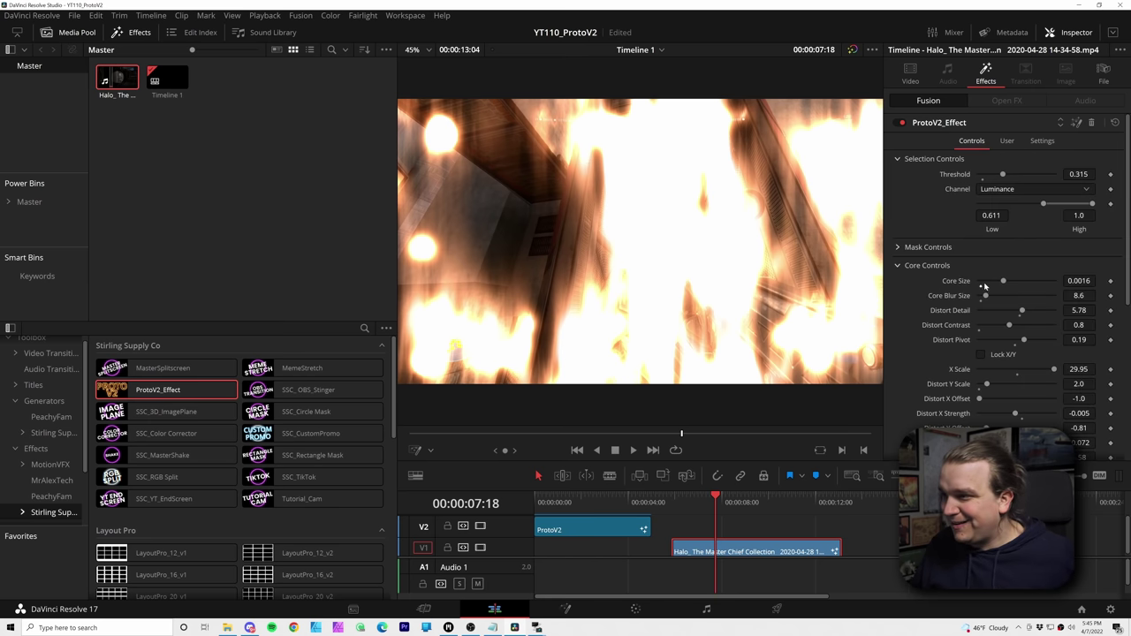
mouse_move(984, 285)
mouse_down()
mouse_move(1007, 277)
mouse_move(986, 284)
mouse_up()
scroll(952, 322, down, 2)
scroll(952, 321, down, 5)
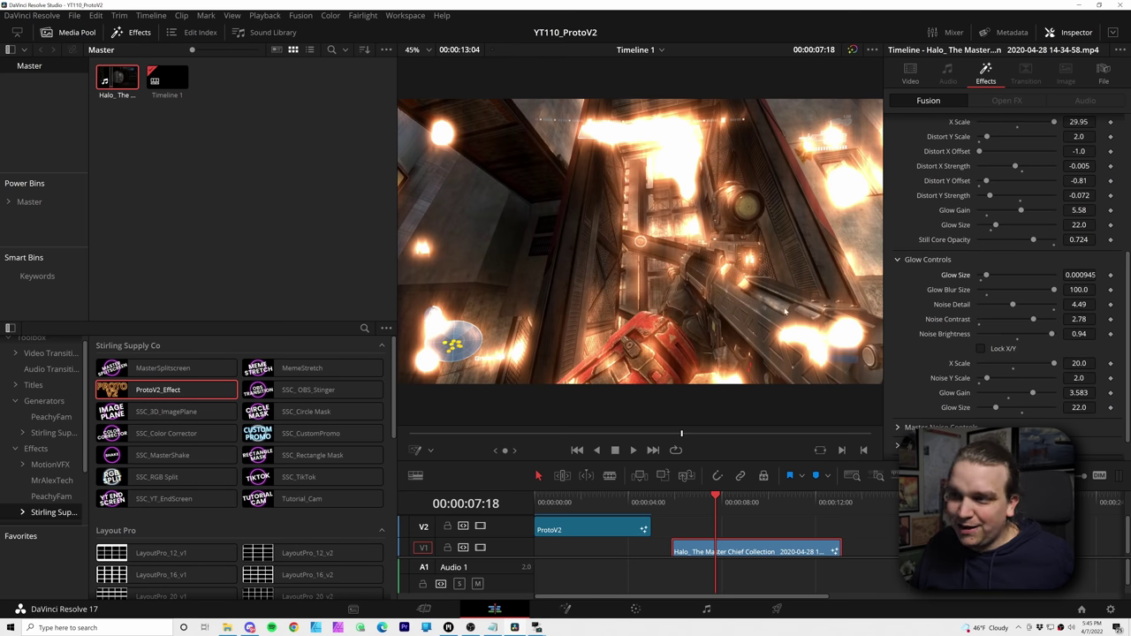
scroll(897, 281, down, 1)
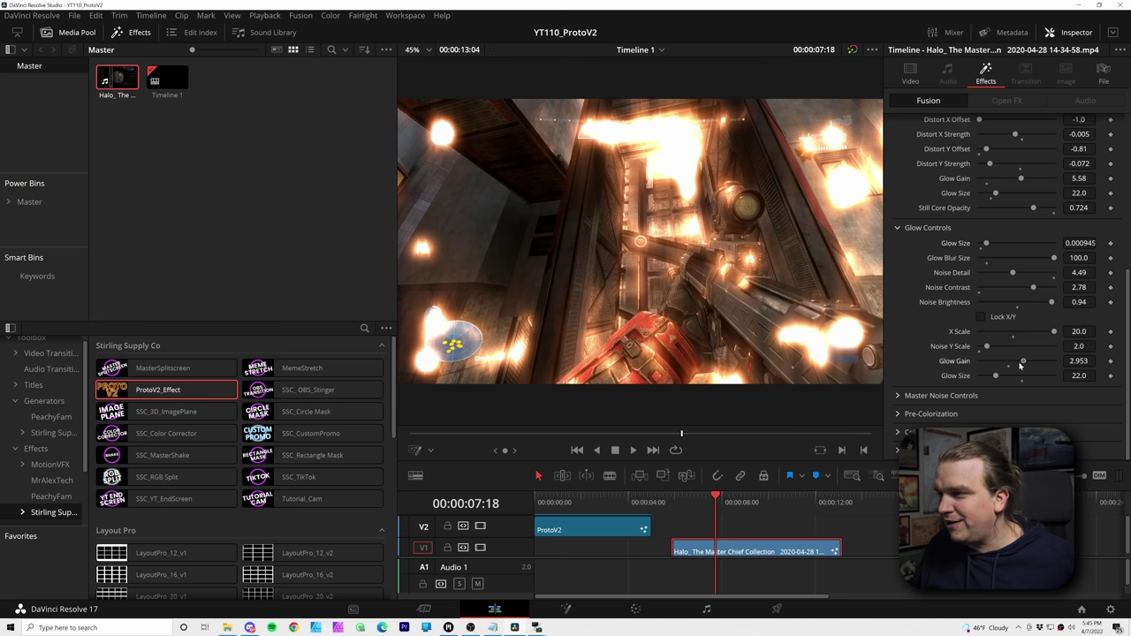
Lower Glow Gain to 1.654, shrink Glow Size, and preview a later frame.
drag(1030, 361, 1003, 362)
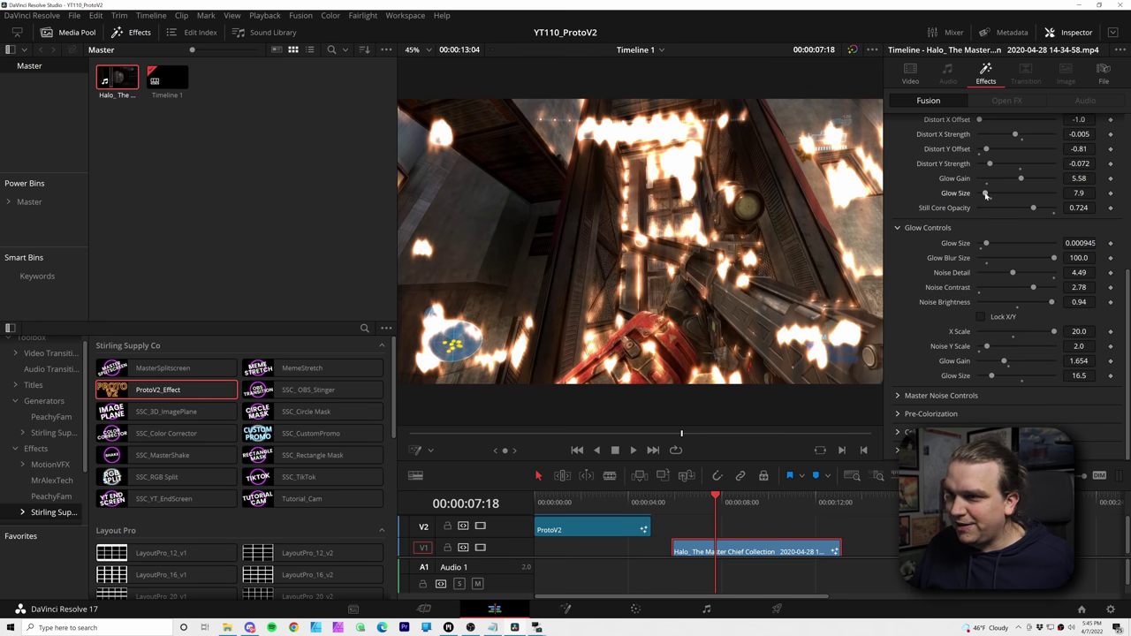
drag(995, 192, 987, 194)
drag(716, 500, 771, 501)
scroll(901, 250, up, 5)
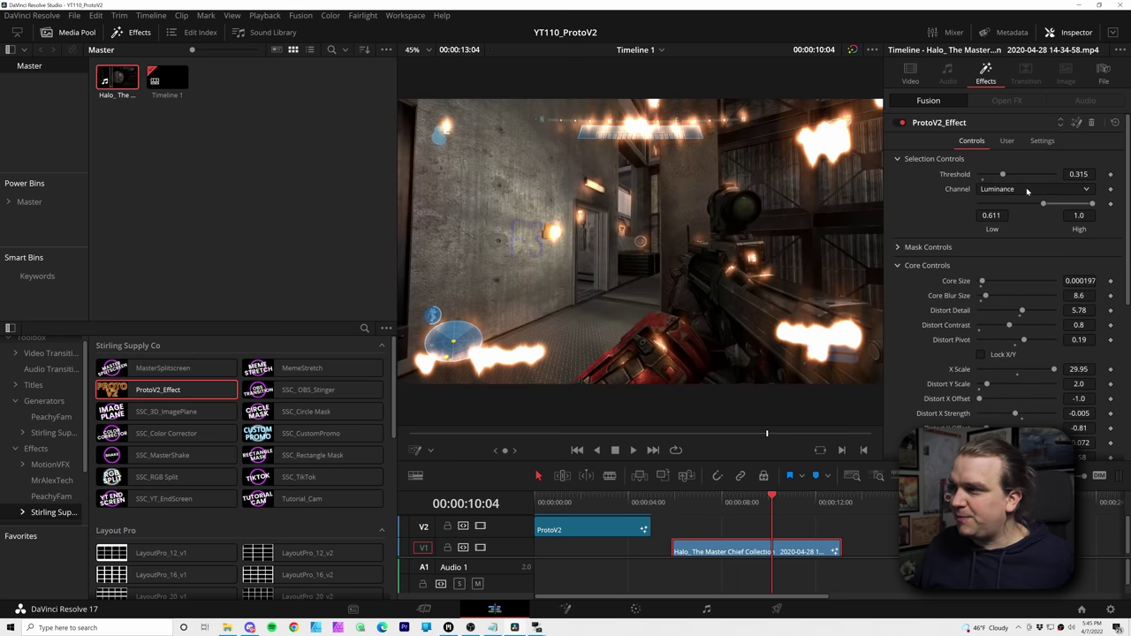
Apply the Simple glow preset and turn on the viewer's on-screen overlay.
click(1007, 140)
click(1011, 162)
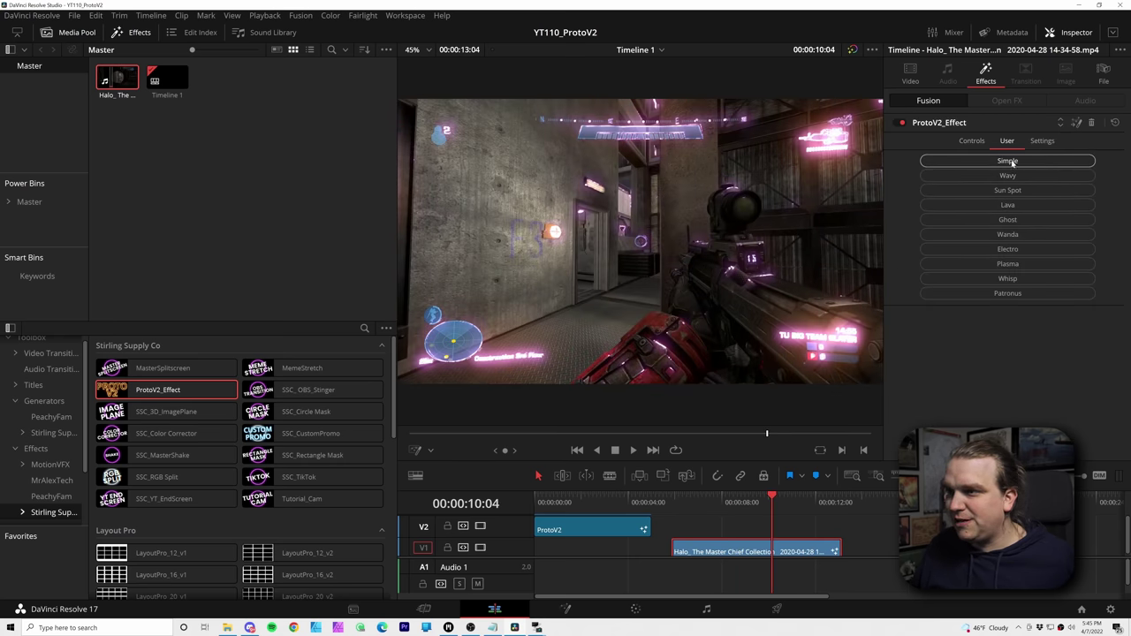
click(430, 451)
click(411, 453)
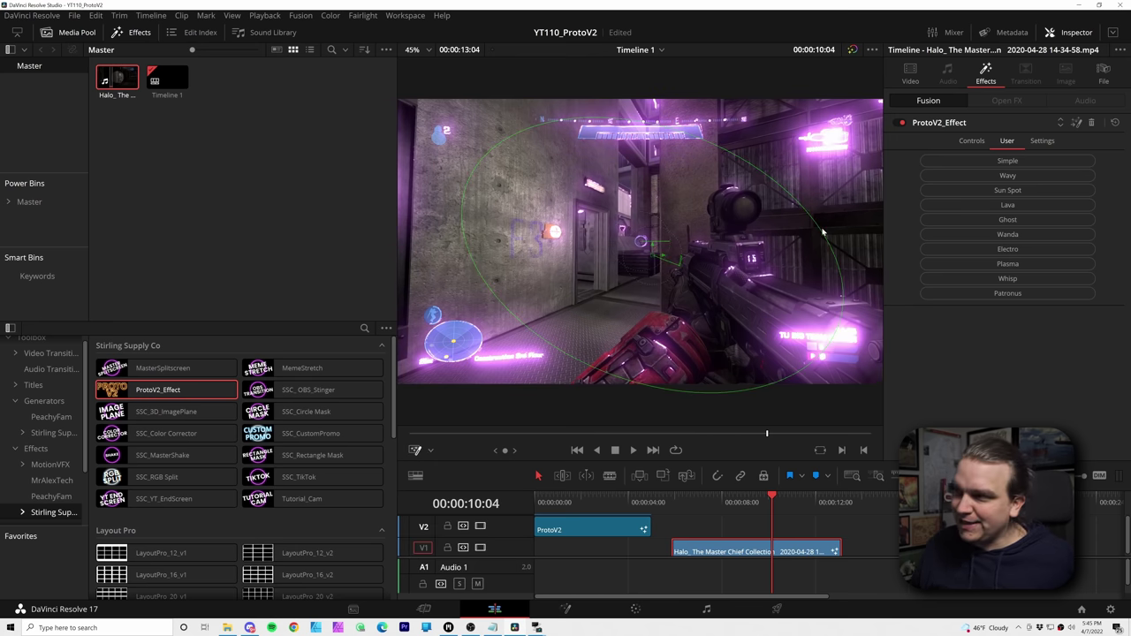
Enable the glow's elliptical mask and position it near 0.535, 0.501.
click(972, 142)
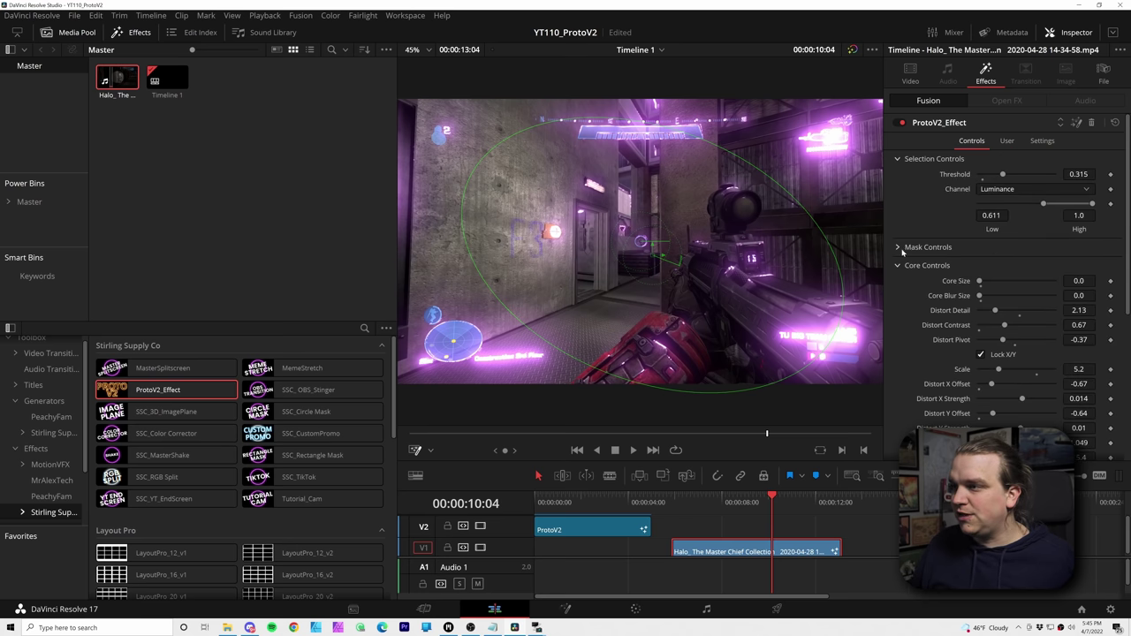
click(897, 247)
click(981, 263)
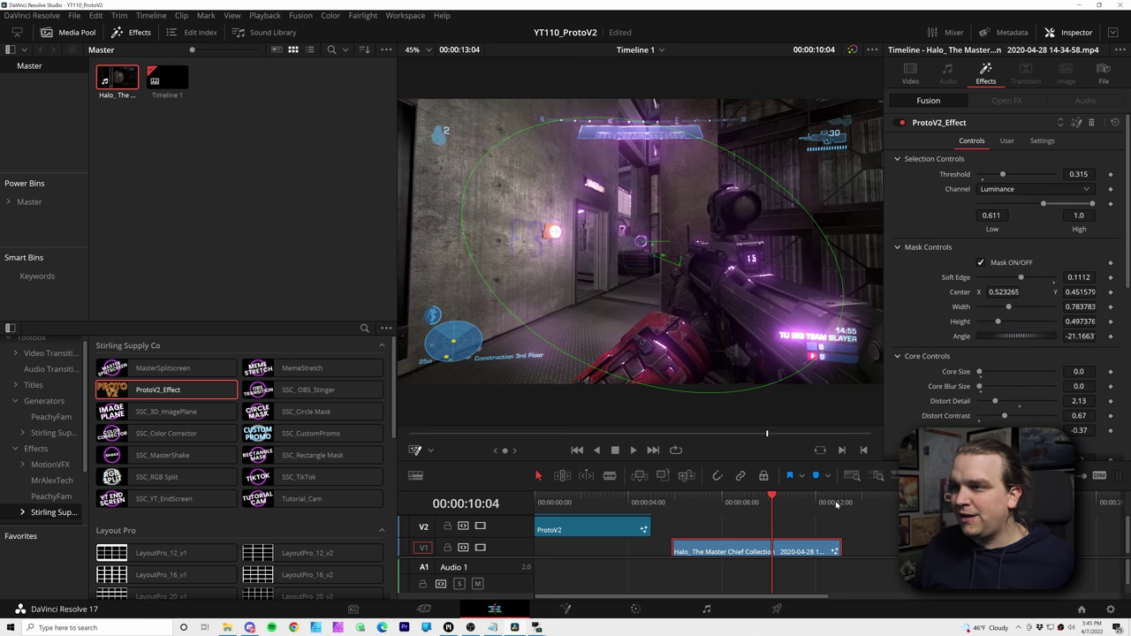
mouse_move(659, 258)
mouse_down()
mouse_move(747, 340)
mouse_move(795, 300)
mouse_move(799, 132)
mouse_move(631, 213)
mouse_move(777, 351)
mouse_move(663, 256)
mouse_up()
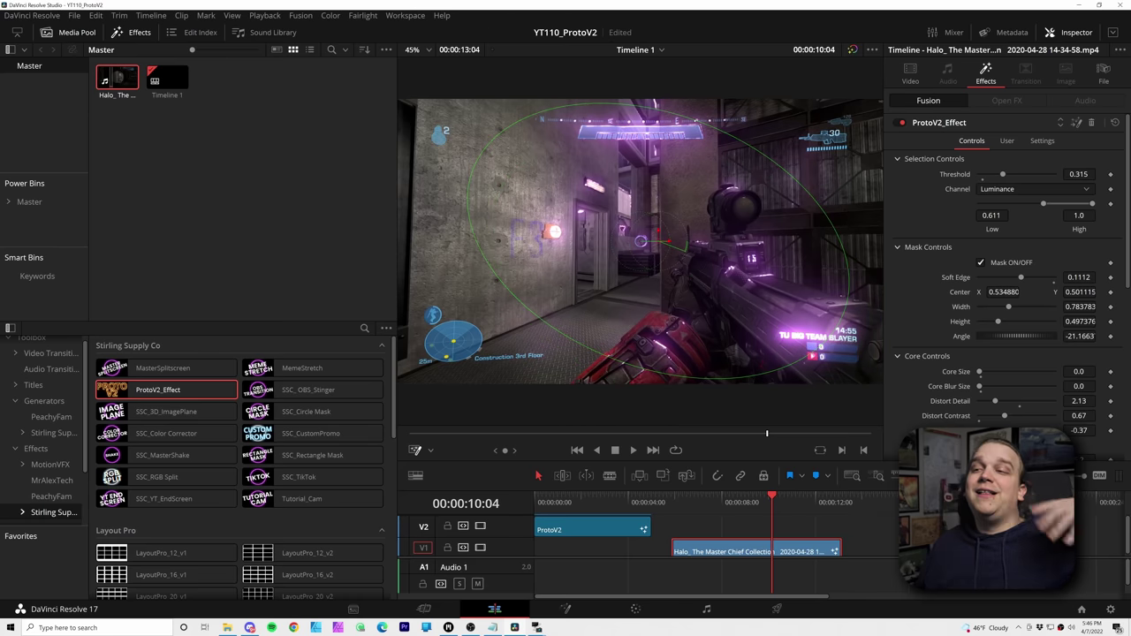
Place yt_icon_mono from the Master > YT power bin onto V2 at the playhead.
key(ctrl+shift+a)
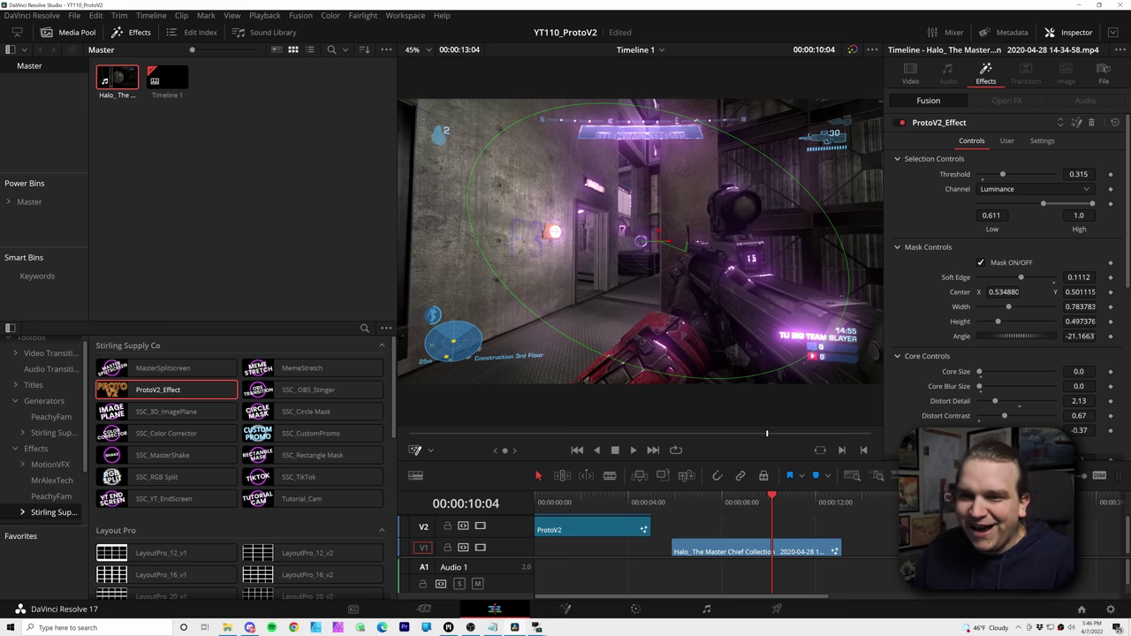
scroll(689, 539, right, 1)
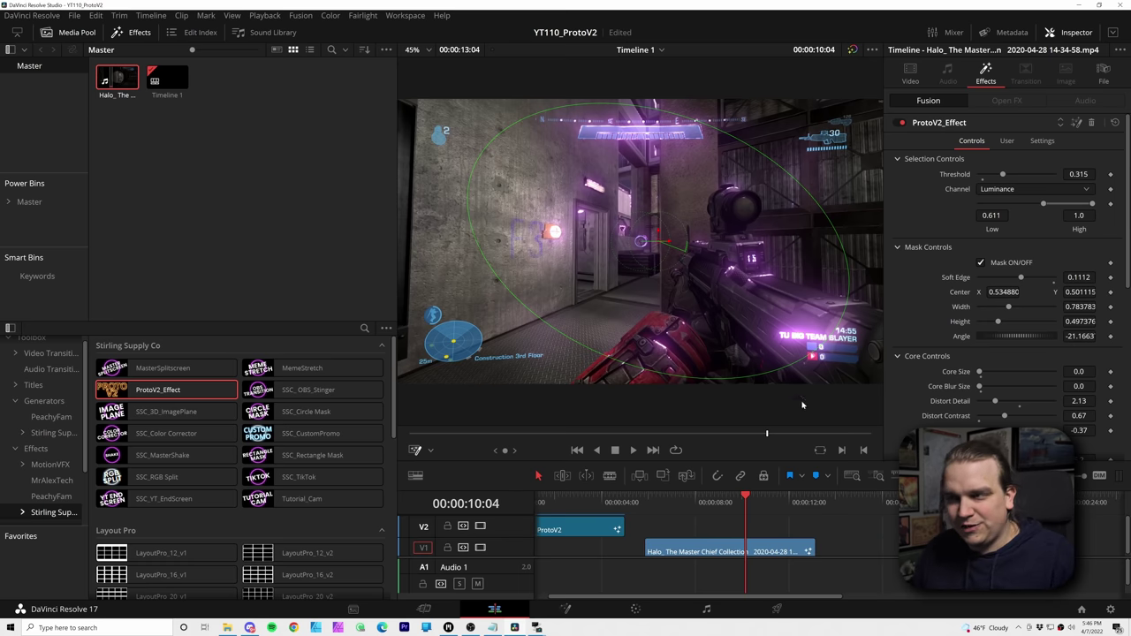
click(29, 201)
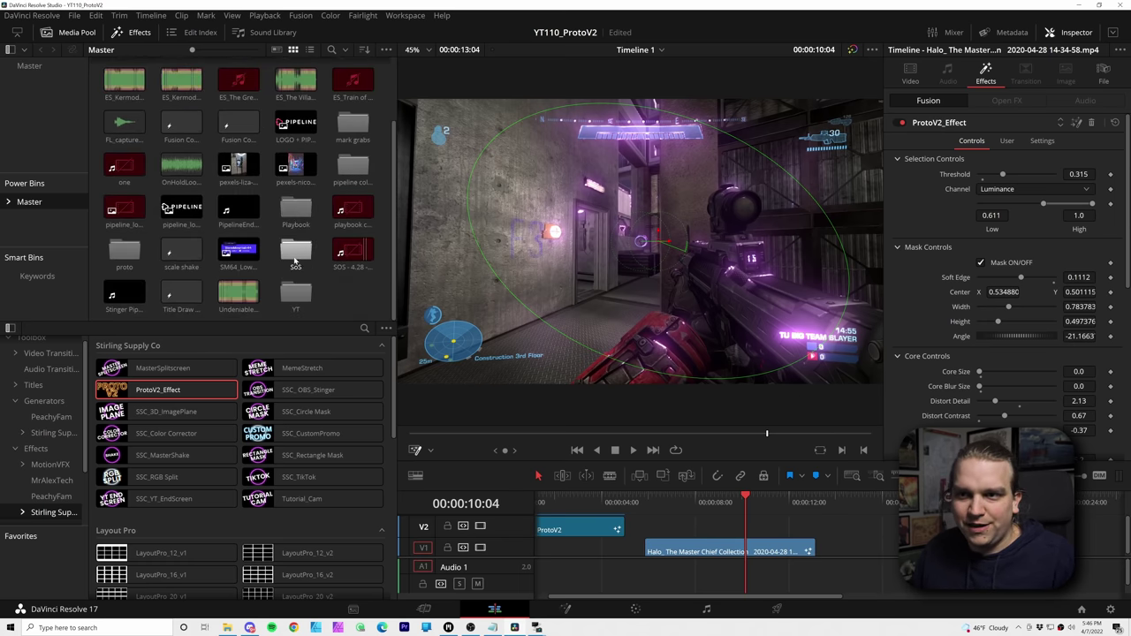
double_click(295, 293)
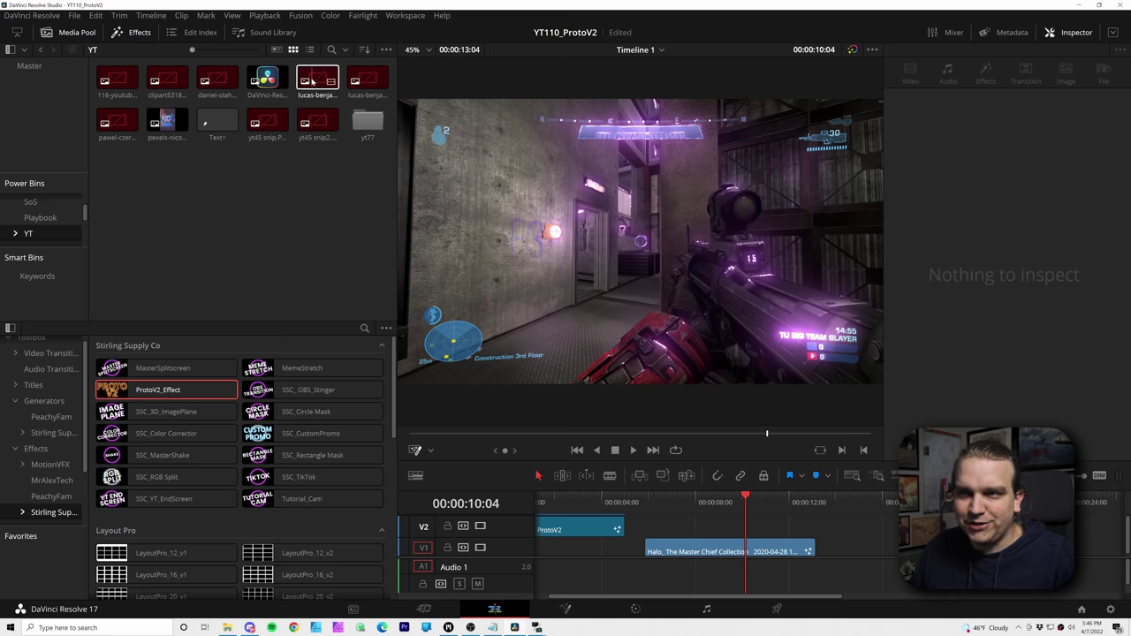
drag(267, 122, 772, 536)
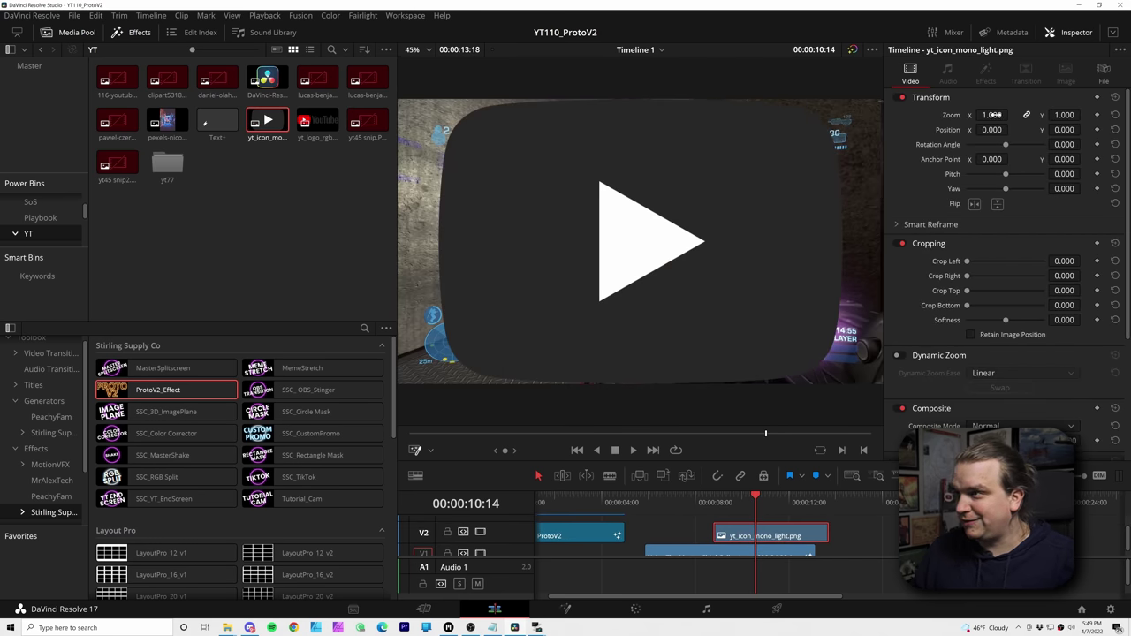
Scale the YouTube icon to 0.630 zoom and apply ProtoV2_Effect to it.
drag(991, 115, 963, 115)
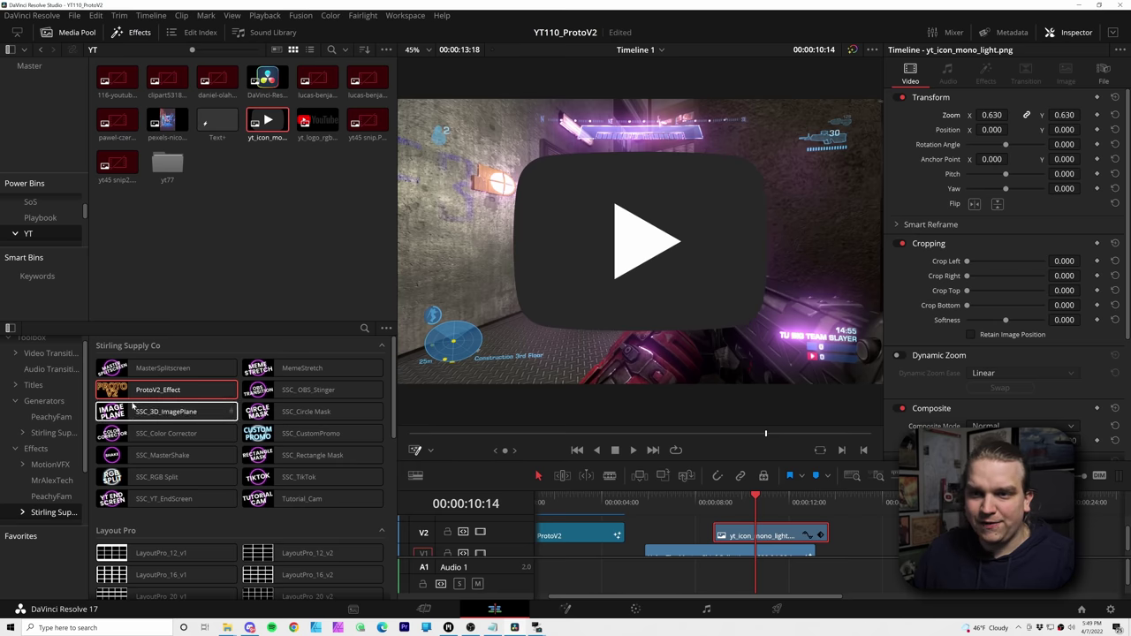
drag(133, 392, 738, 538)
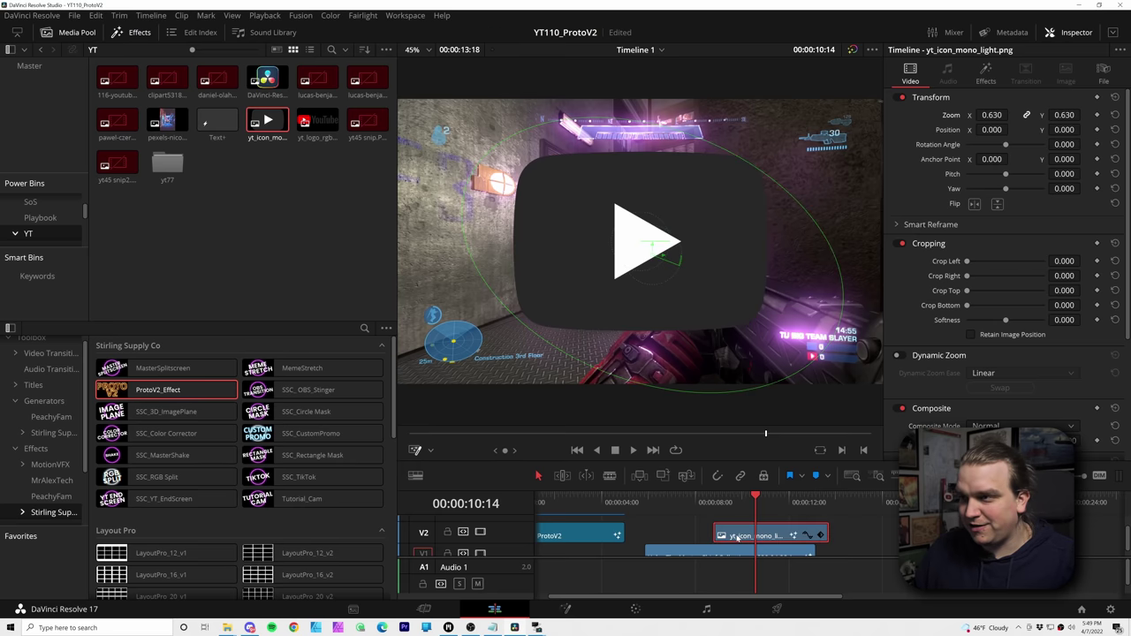
click(985, 71)
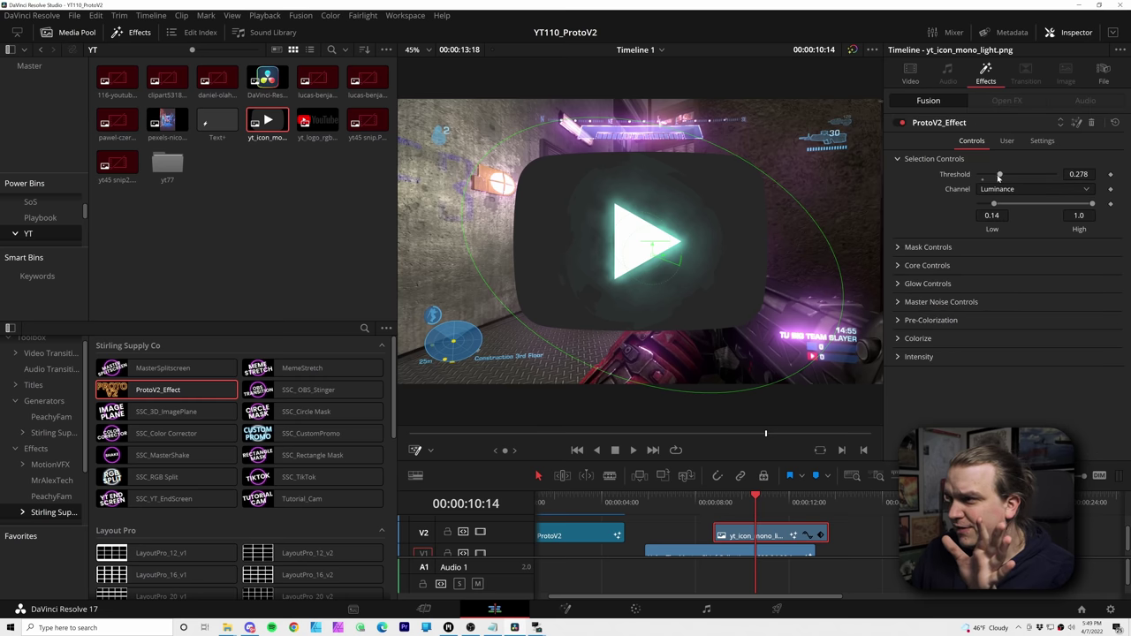
Set the icon's ProtoV2_Effect Threshold to 0.268 and its selection Channel to Alpha.
drag(1000, 174, 998, 175)
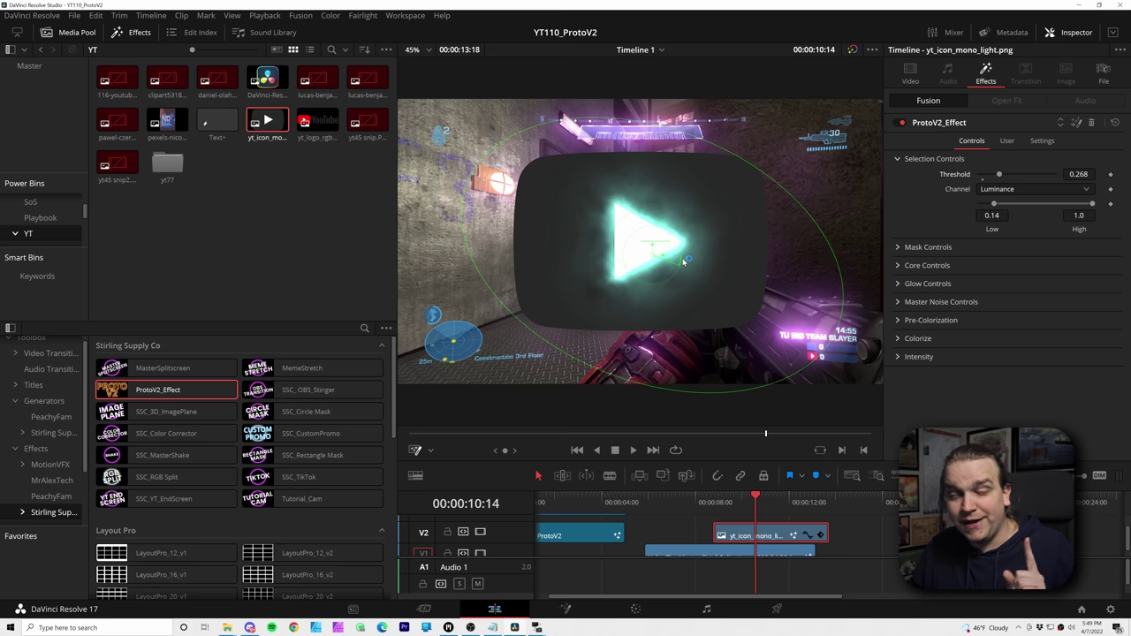
click(1001, 191)
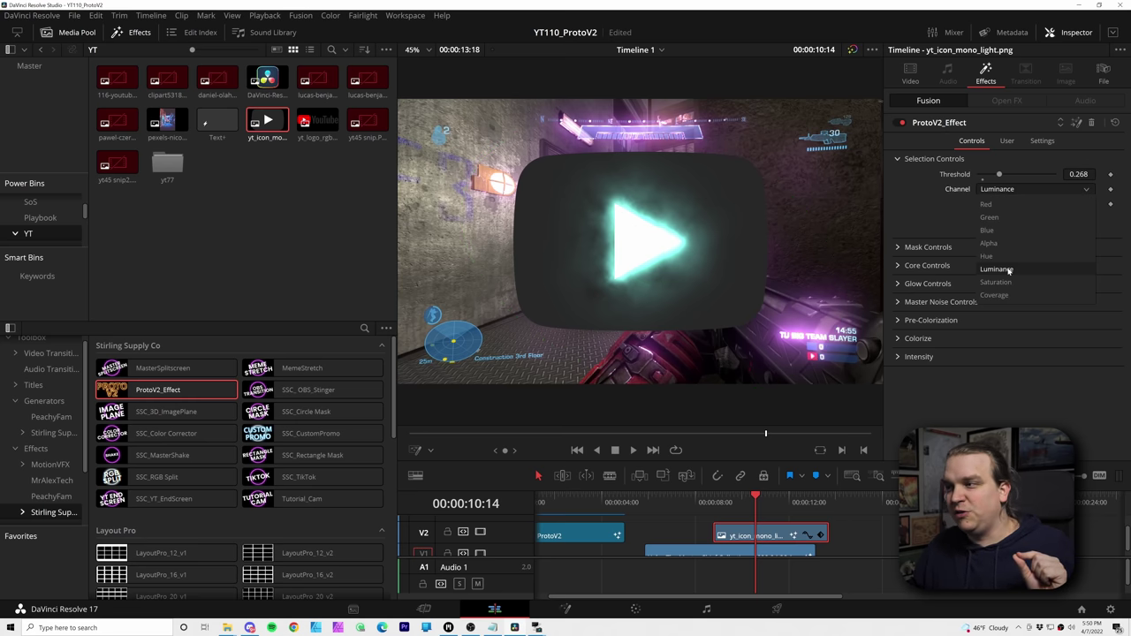
click(990, 243)
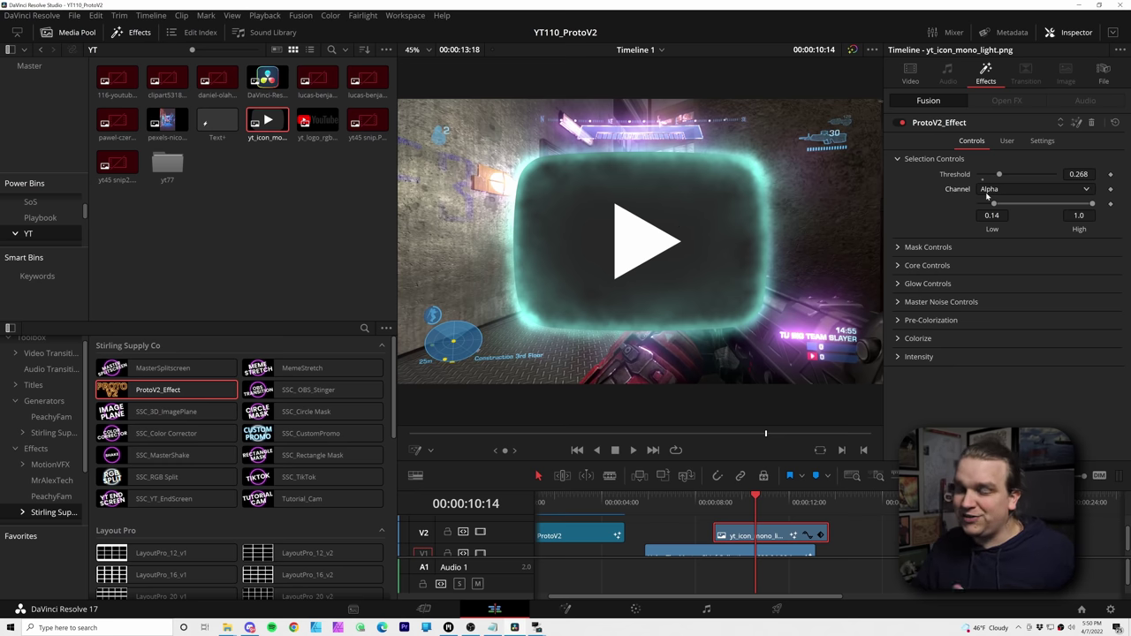
click(1006, 141)
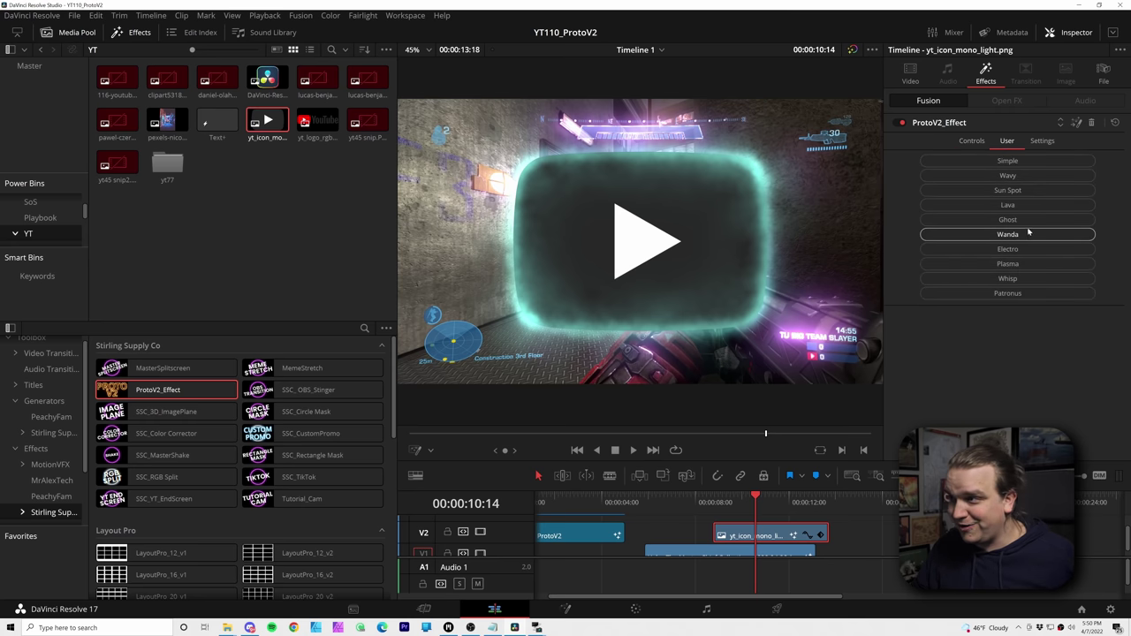
Cycle the Wanda, Lava, Wavy, Plasma and Whisp presets on the logo, ending on Whisp.
click(1016, 235)
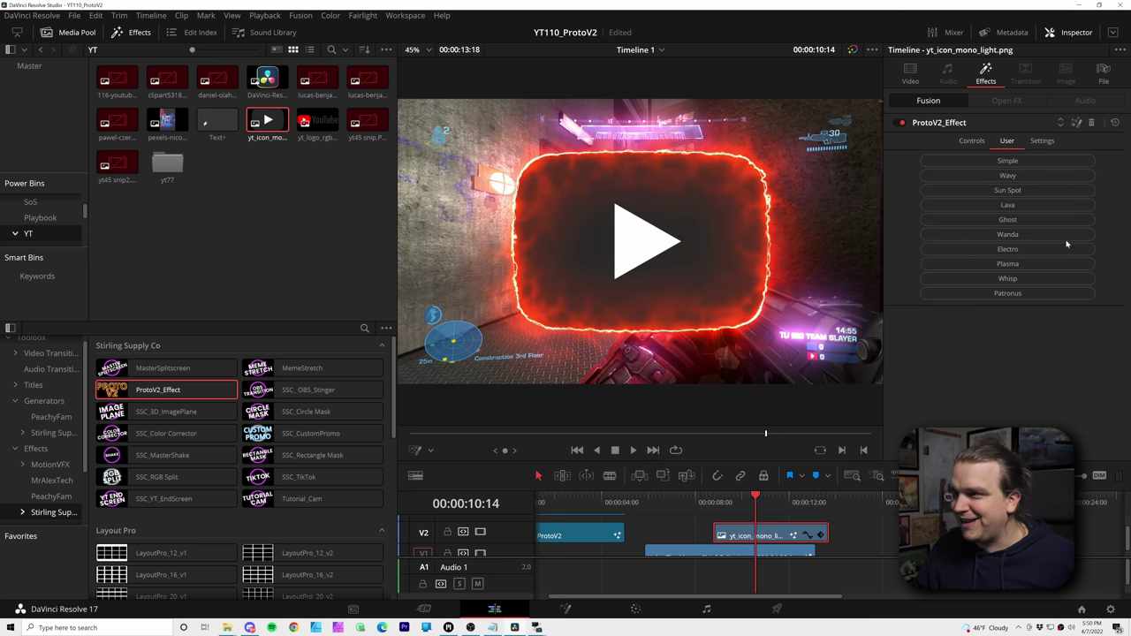
click(993, 206)
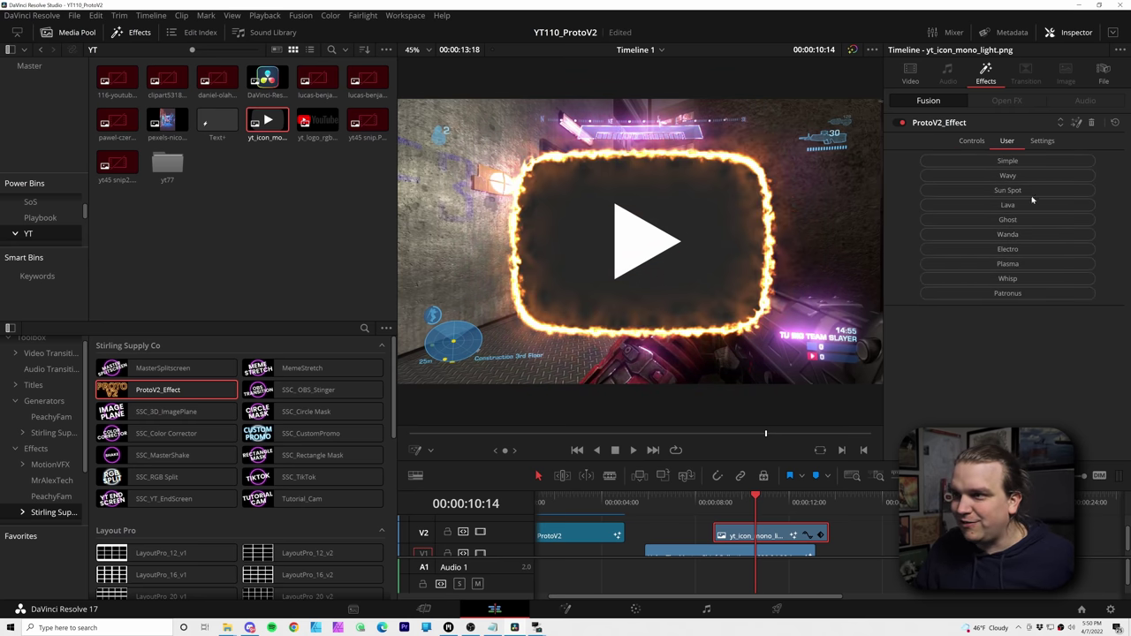
click(1007, 175)
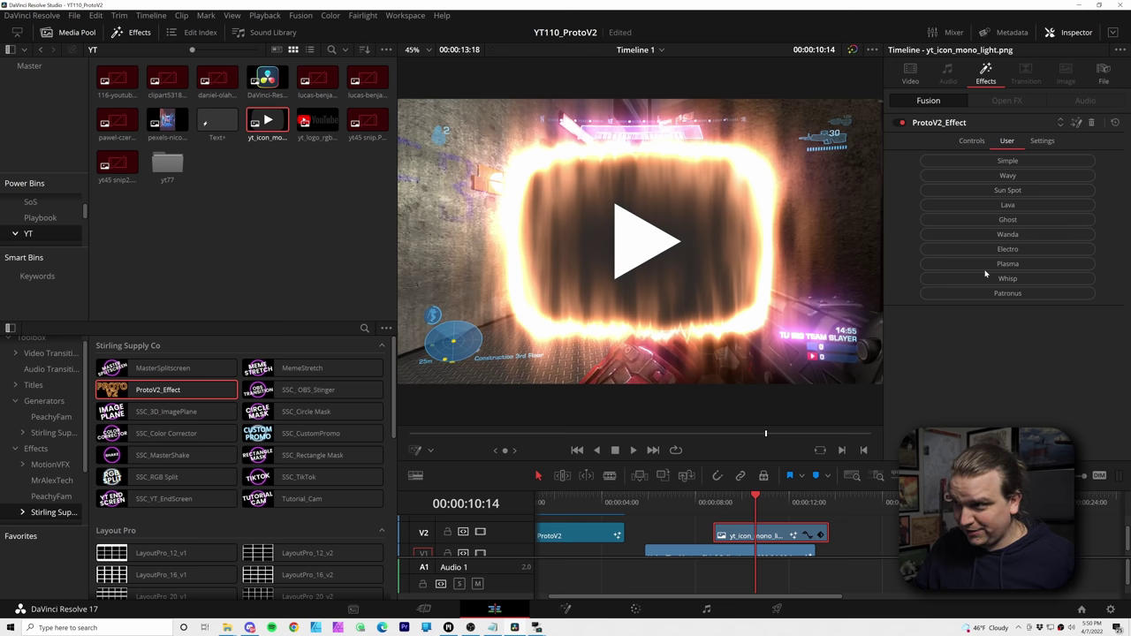
click(989, 263)
click(993, 278)
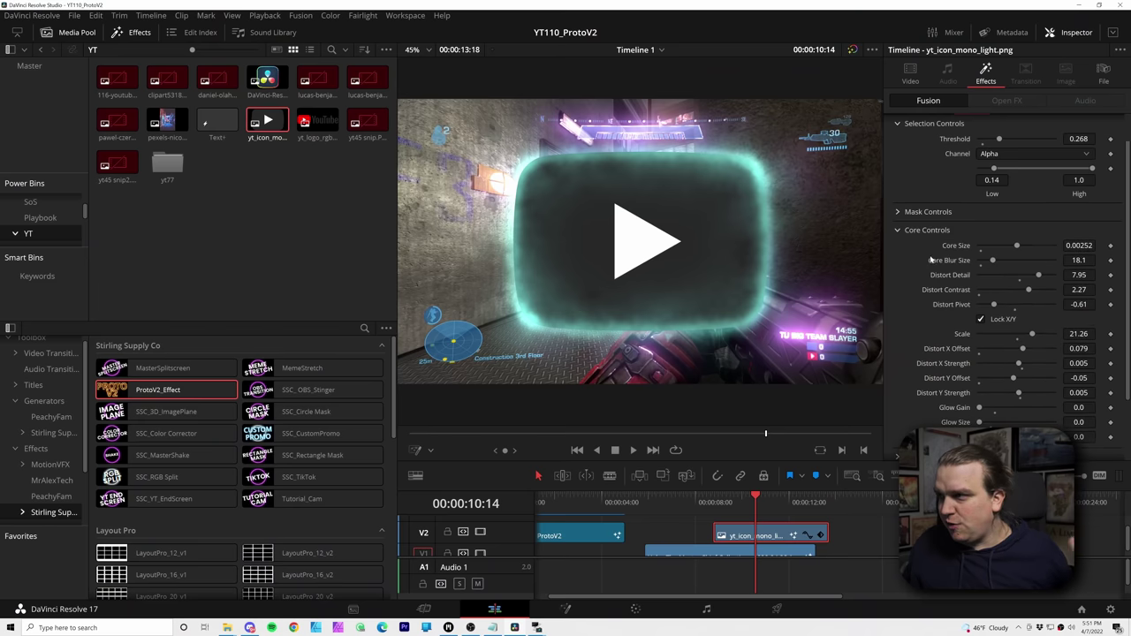
scroll(939, 279, down, 1)
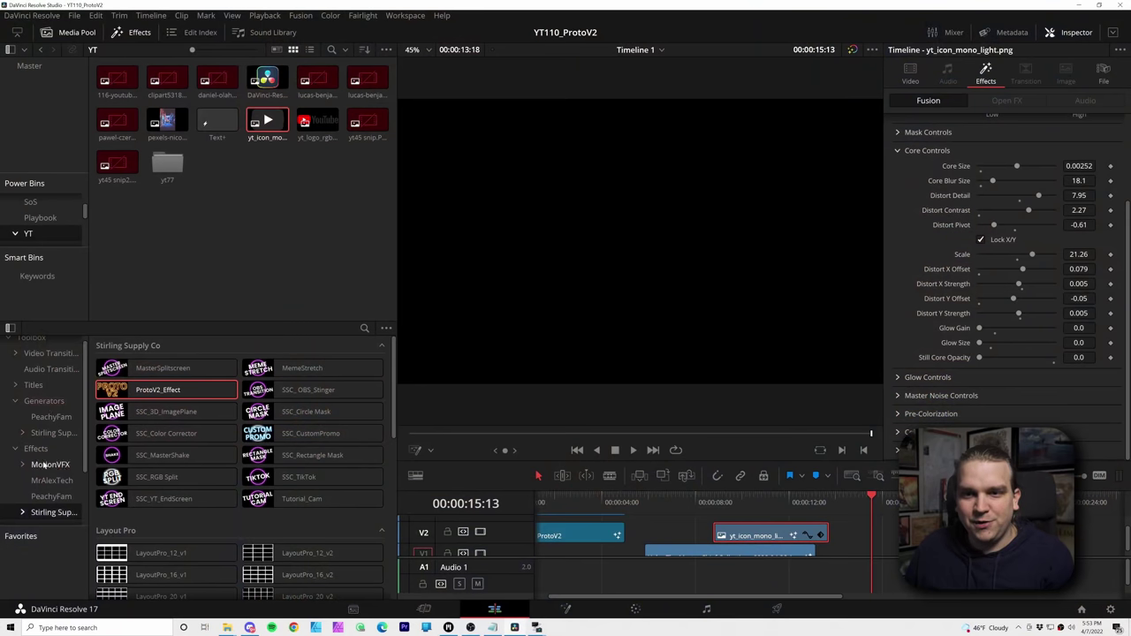
Add a Fusion Composition to V1 and open it in Fusion.
click(36, 400)
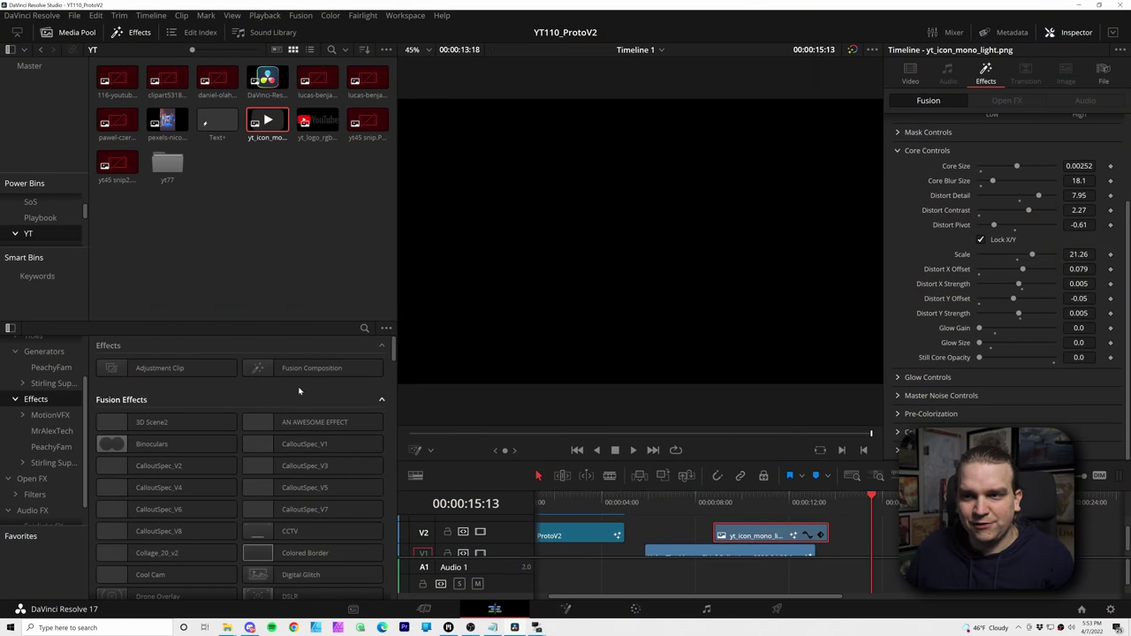
drag(311, 367, 875, 515)
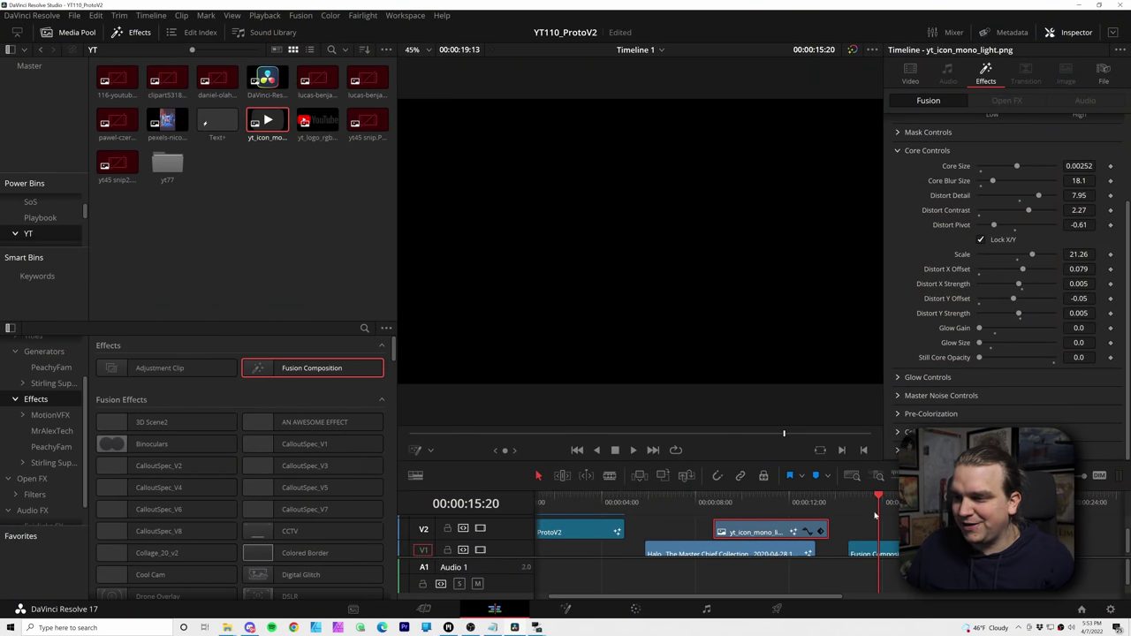
click(566, 609)
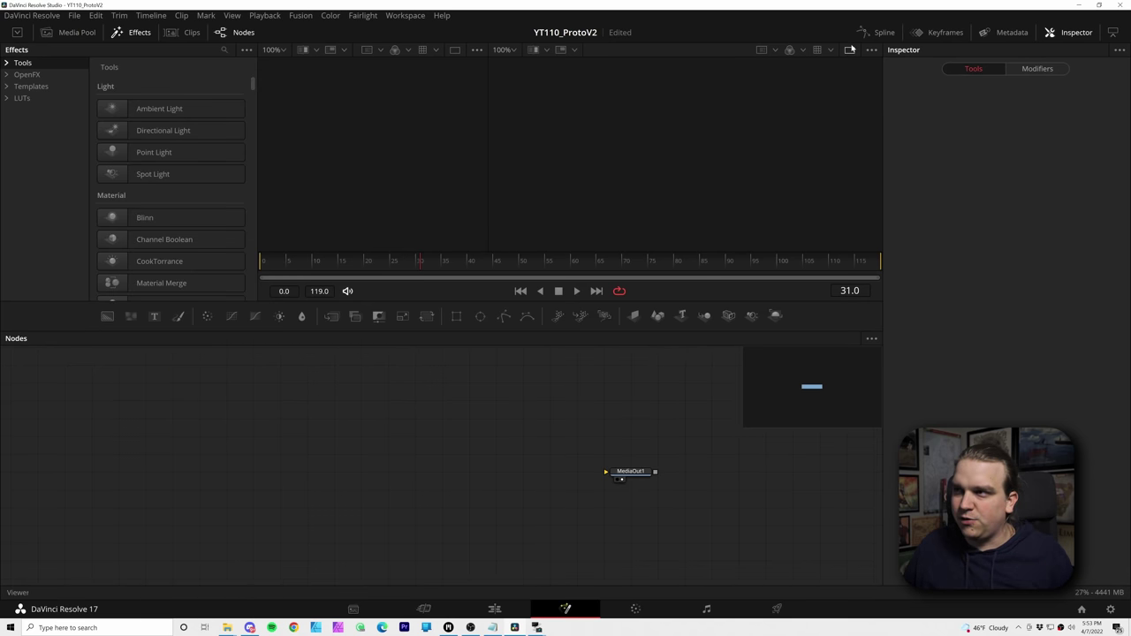
Add a Polygon1 node and draw a long zig-zag line across the frame.
click(503, 317)
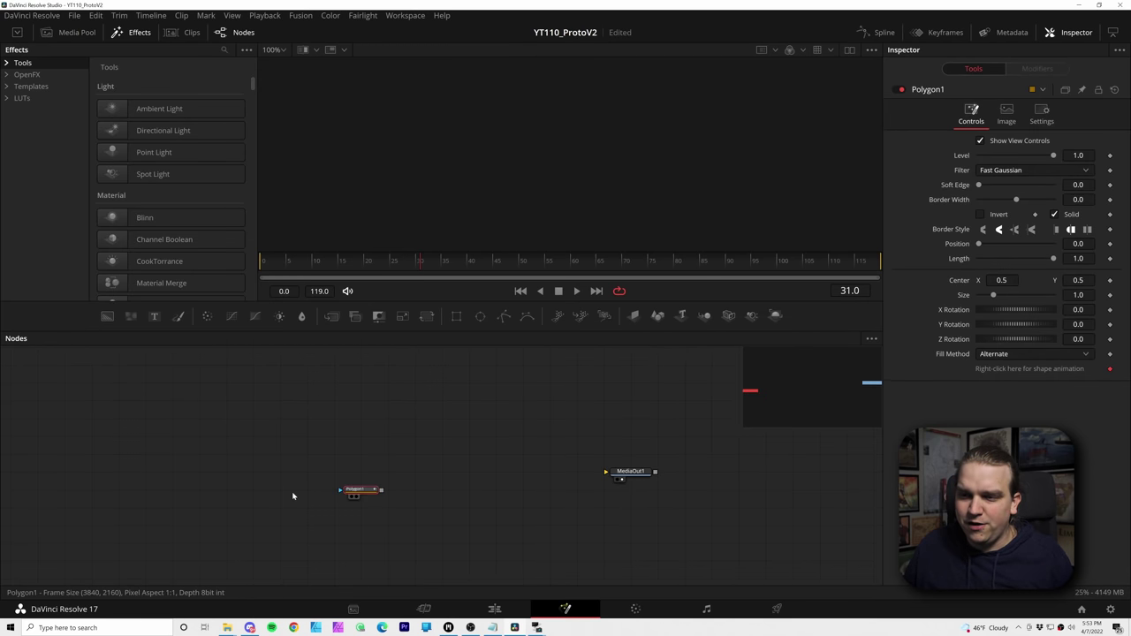
key(1)
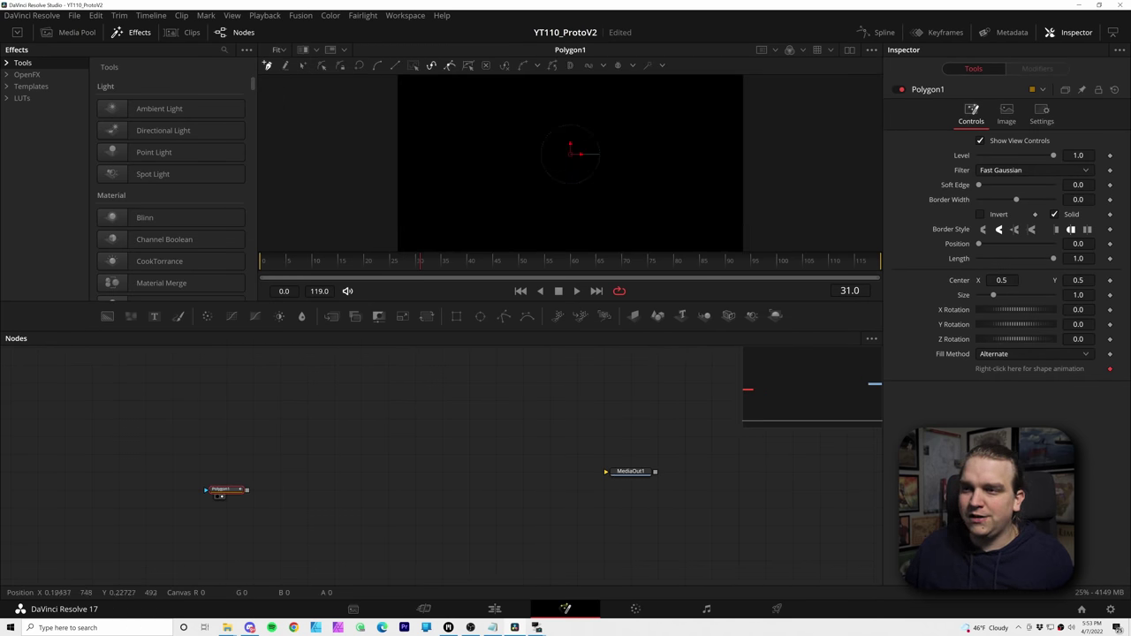
drag(439, 300, 439, 383)
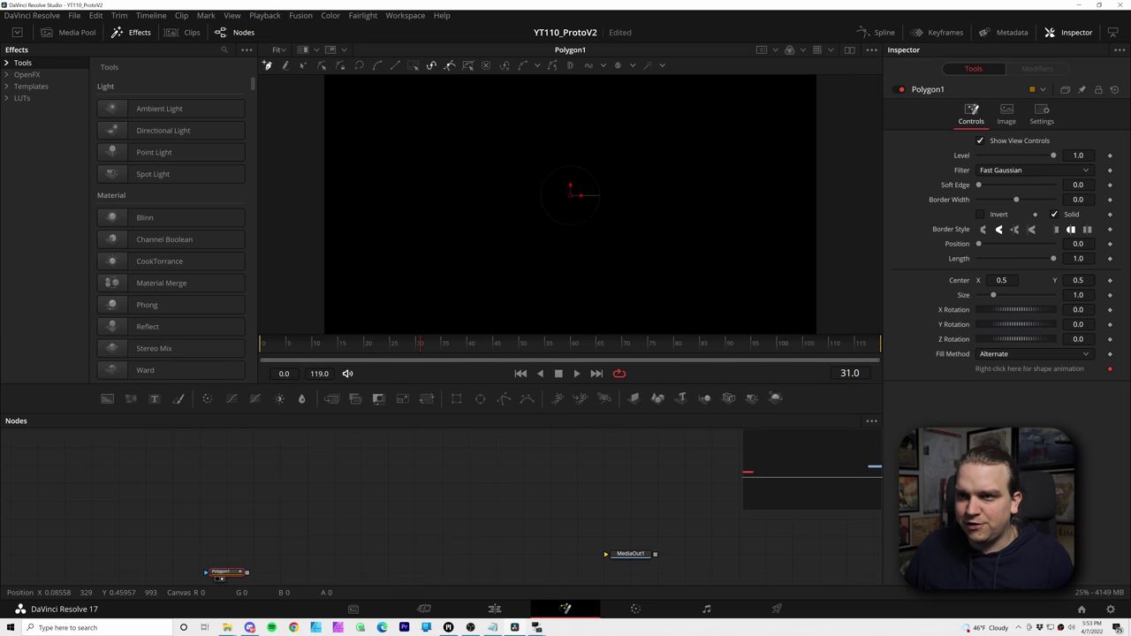
mouse_move(394, 151)
mouse_down()
mouse_move(402, 265)
mouse_move(618, 182)
mouse_move(689, 172)
mouse_move(787, 115)
mouse_up()
drag(709, 296, 784, 263)
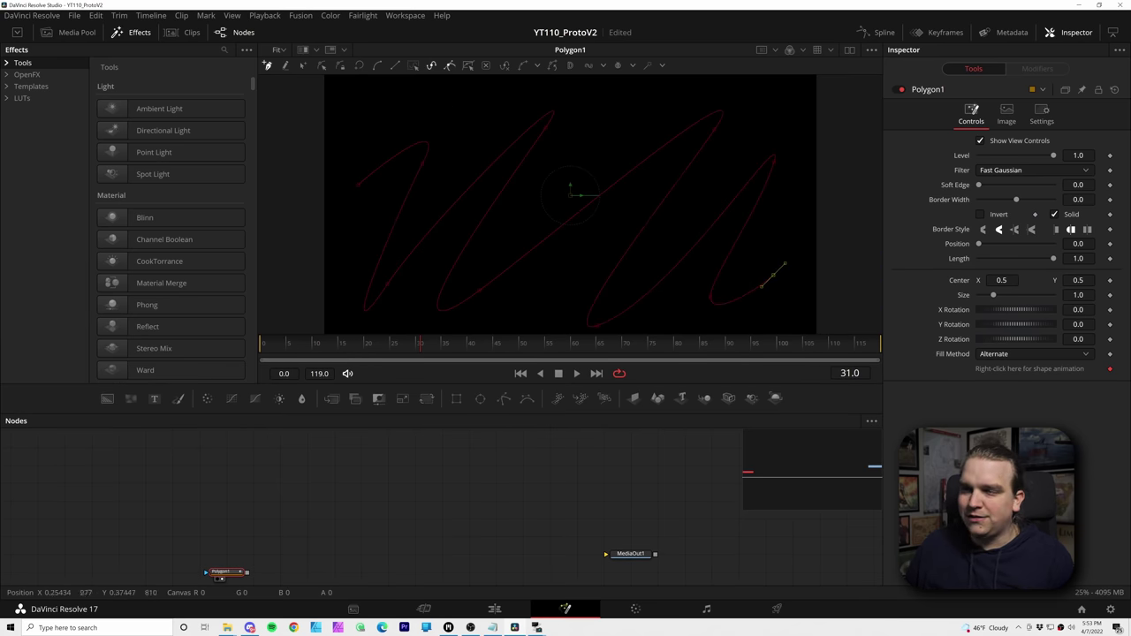
drag(420, 479, 470, 416)
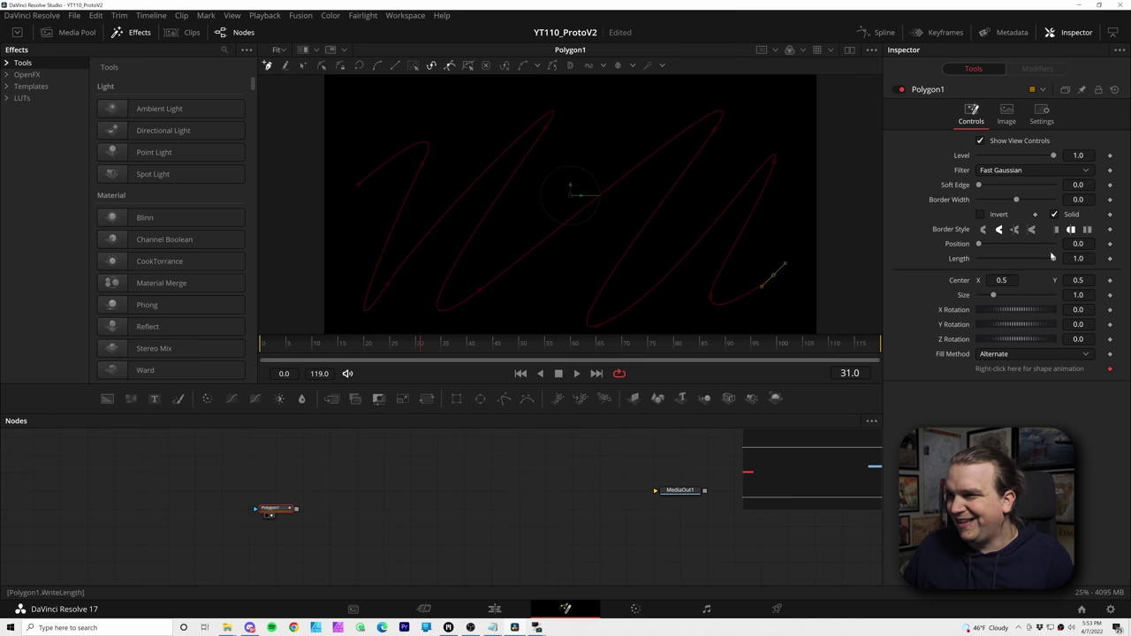
Set Polygon1's Border Width to 0.002 and connect it to MediaOut1.
mouse_move(1078, 199)
mouse_down()
mouse_move(1104, 199)
mouse_move(1086, 199)
mouse_up()
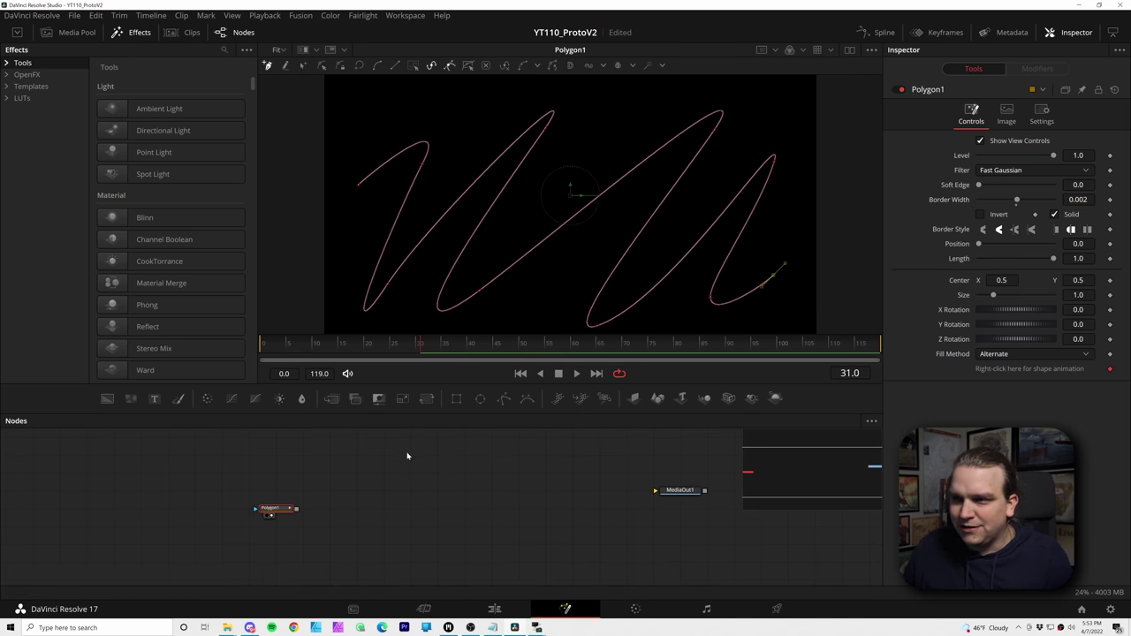
click(437, 517)
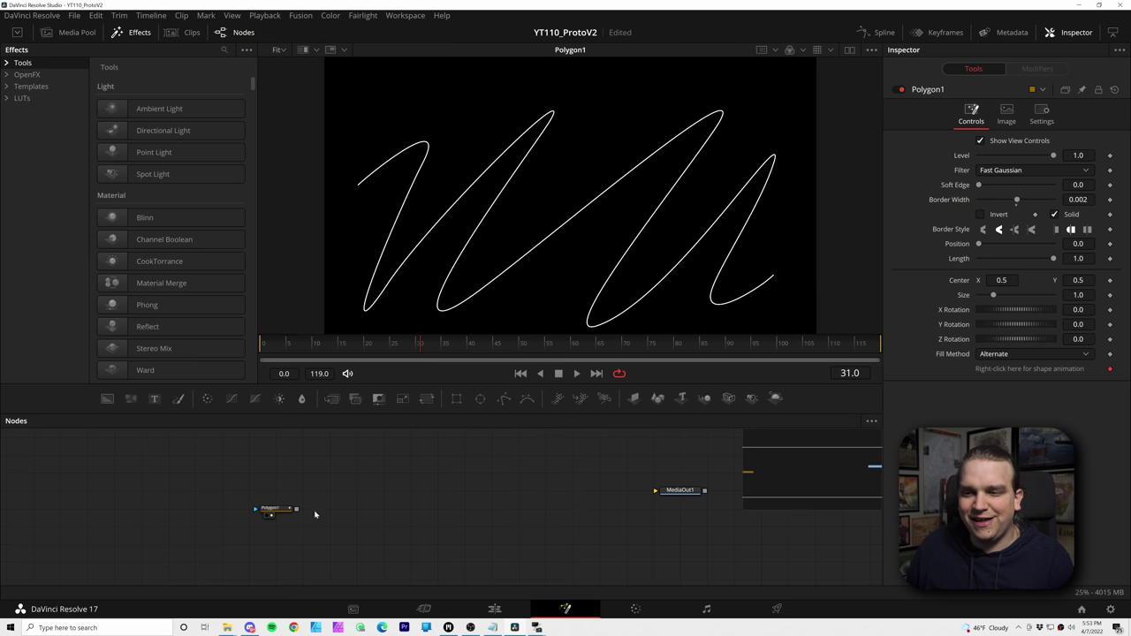
drag(298, 511, 656, 490)
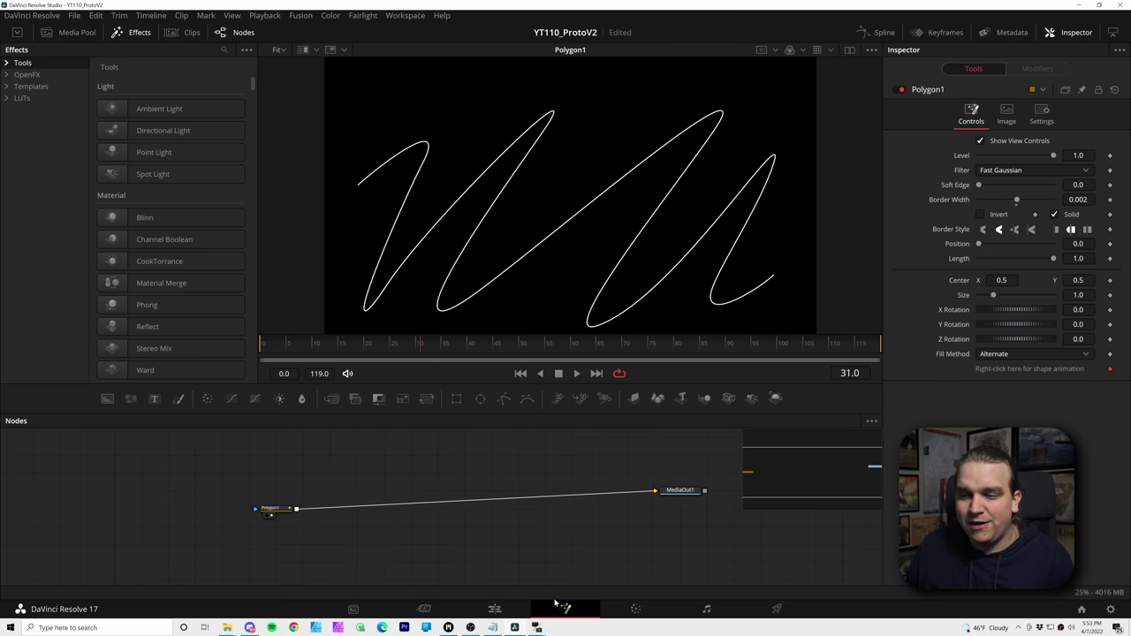
Insert a ProtoV2_Effect node between Polygon1 and MediaOut1, found by searching 'protov'.
click(495, 610)
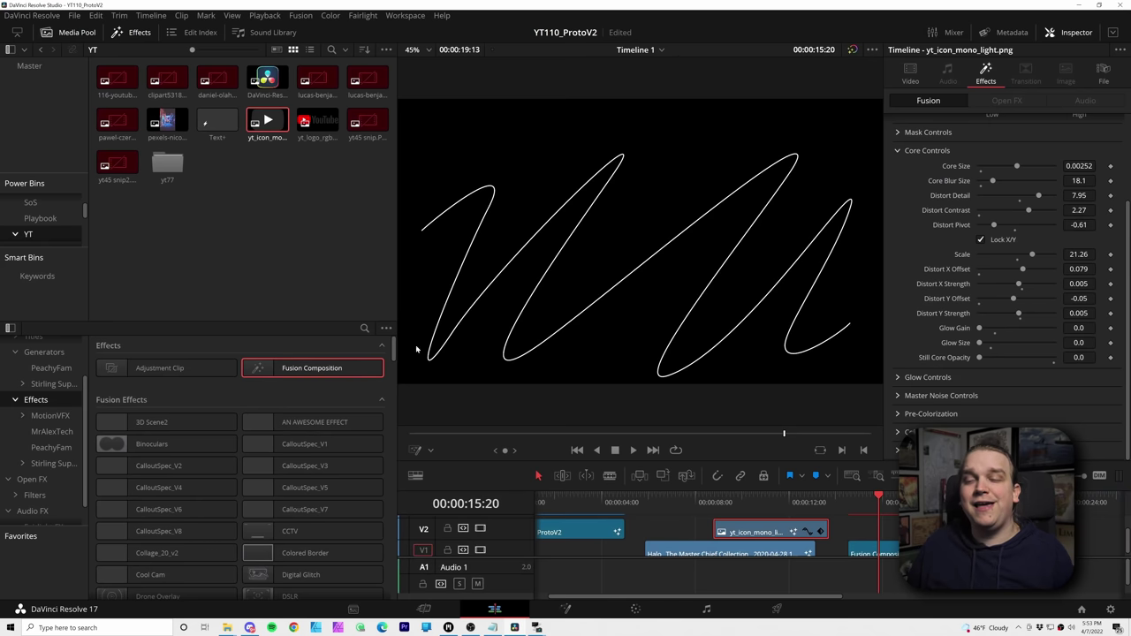
click(565, 609)
drag(278, 509, 223, 507)
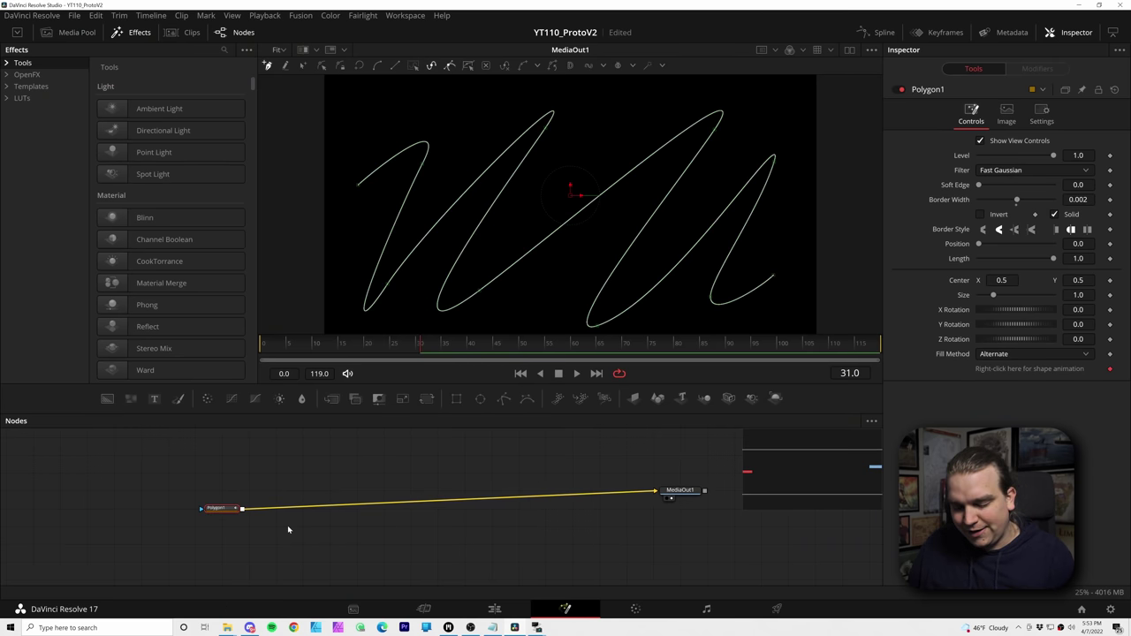
key(shift+space)
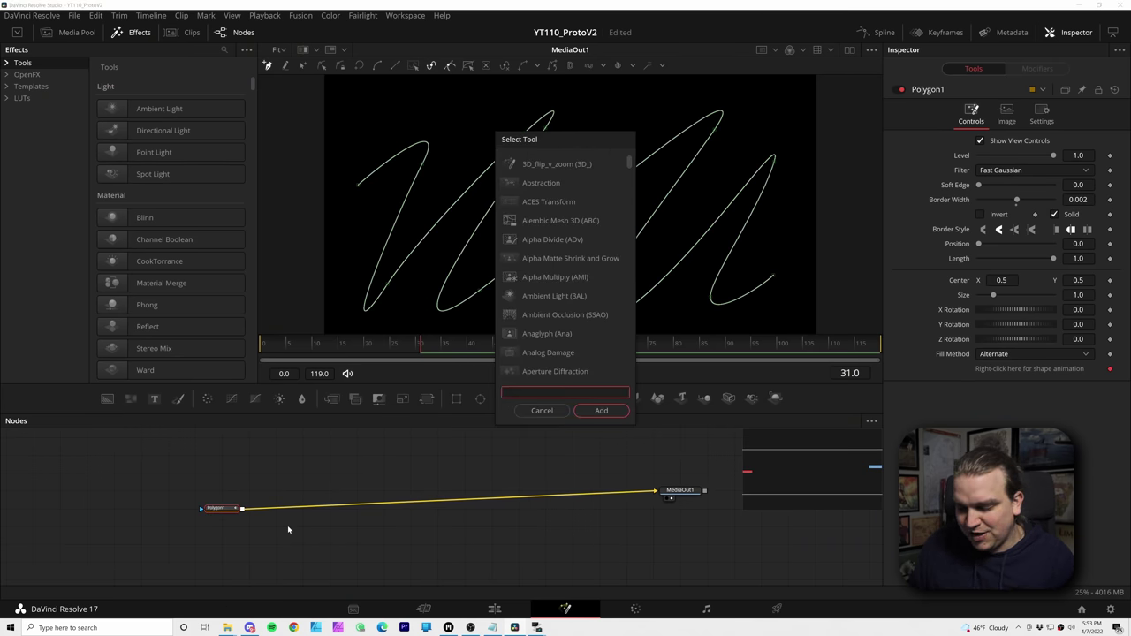
text(proto)
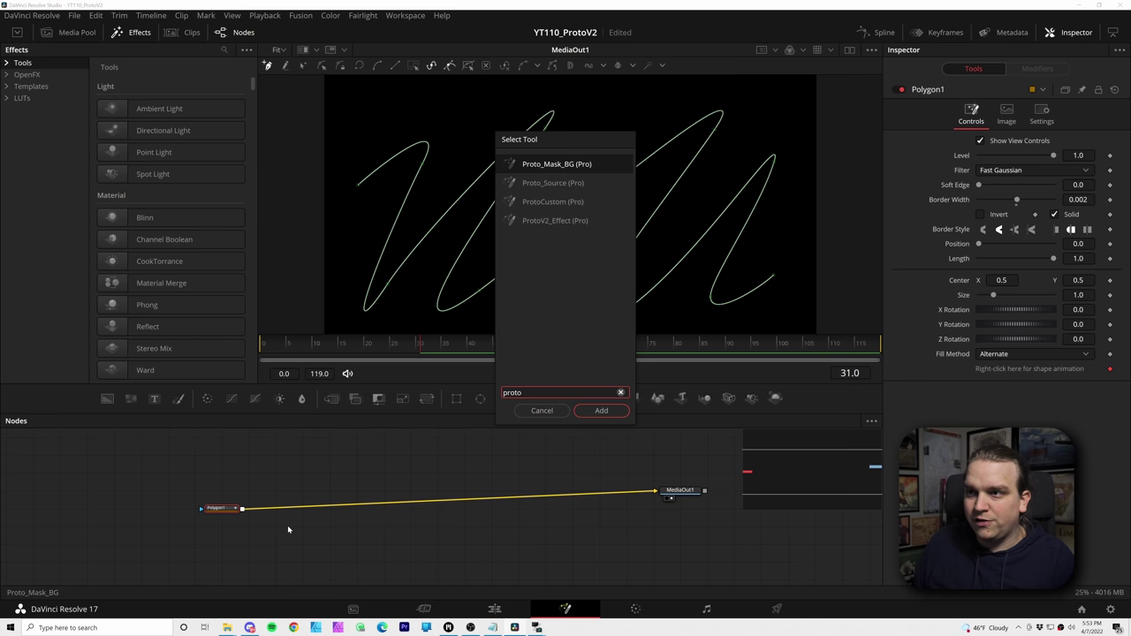
text(v)
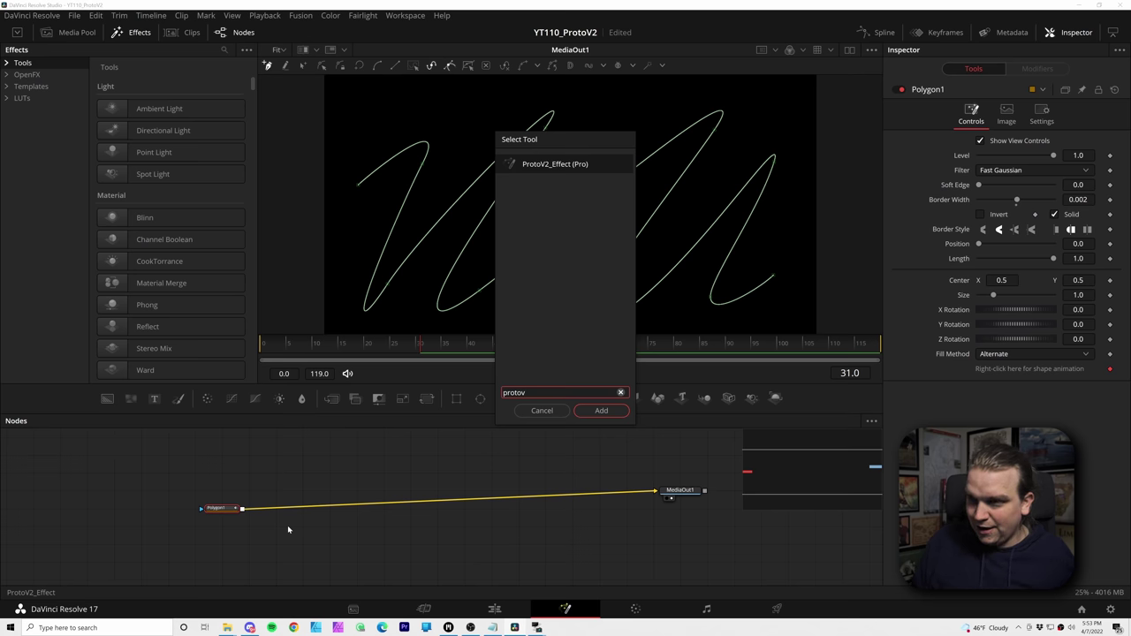
key(Return)
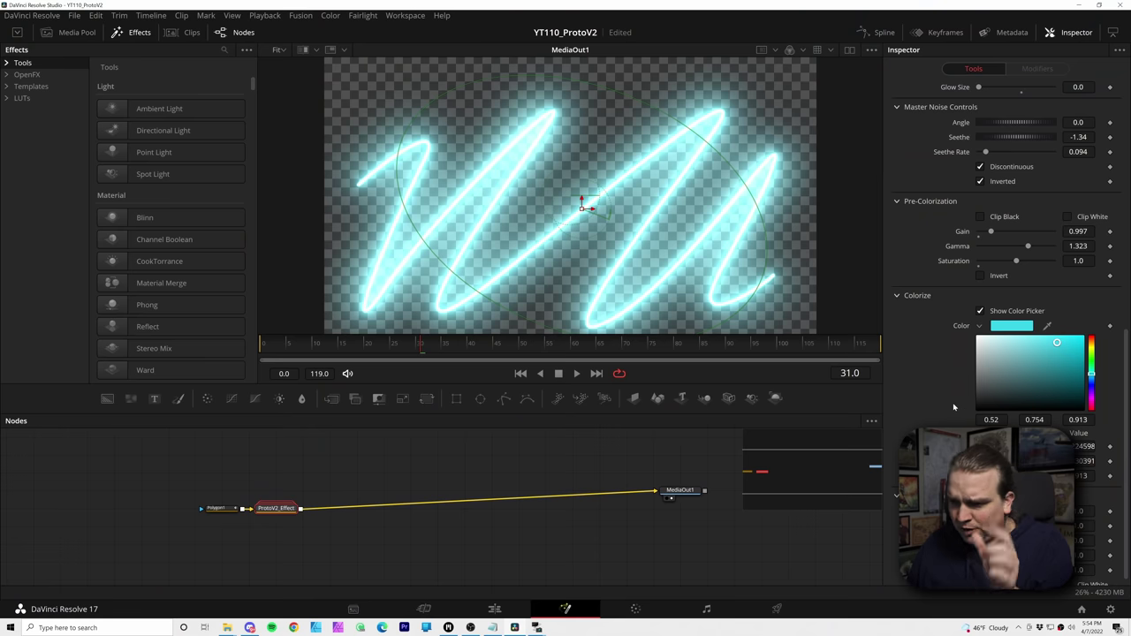
Turn on ProtoV2_Effect's Outline/Solid for thin neon outlines, and add an Ellipse1 node.
click(948, 402)
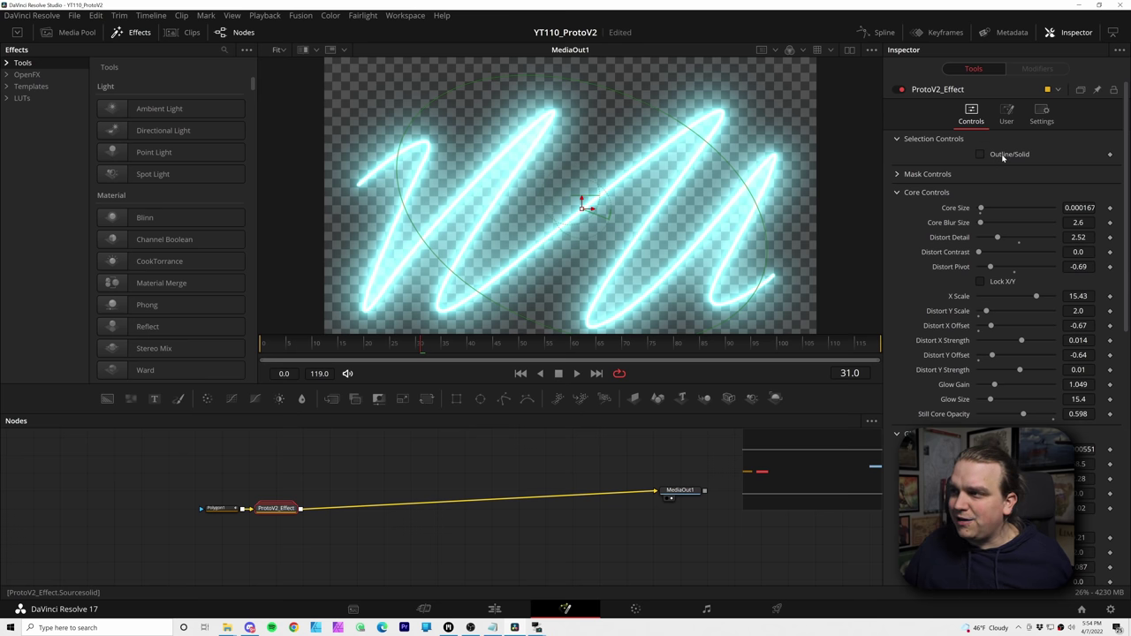
scroll(586, 203, up, 5)
scroll(593, 215, down, 3)
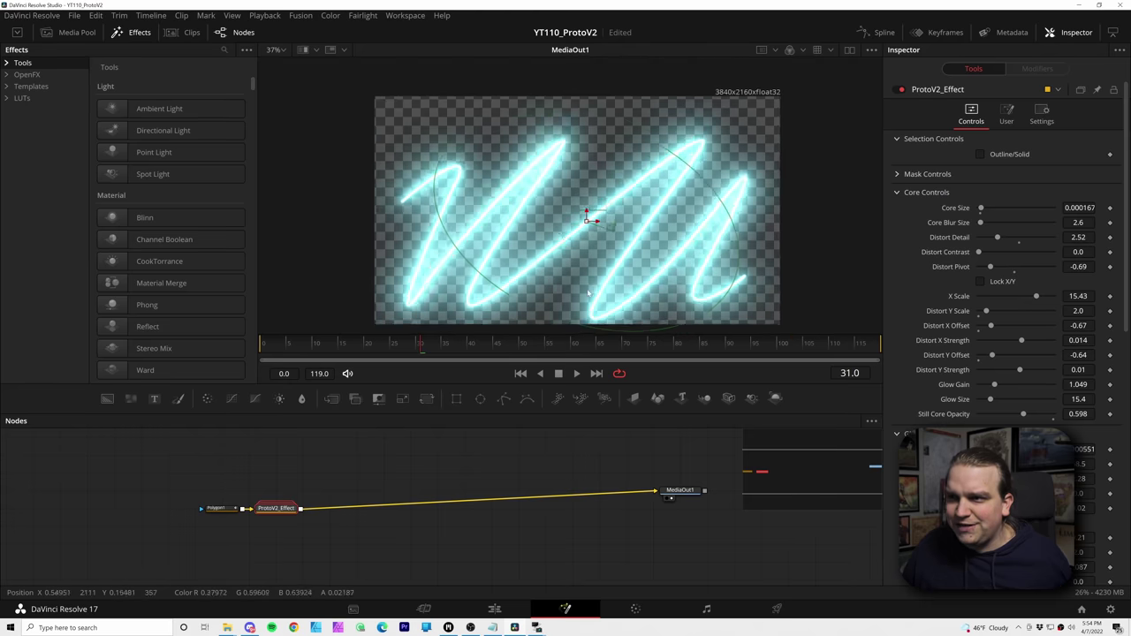
scroll(575, 179, up, 4)
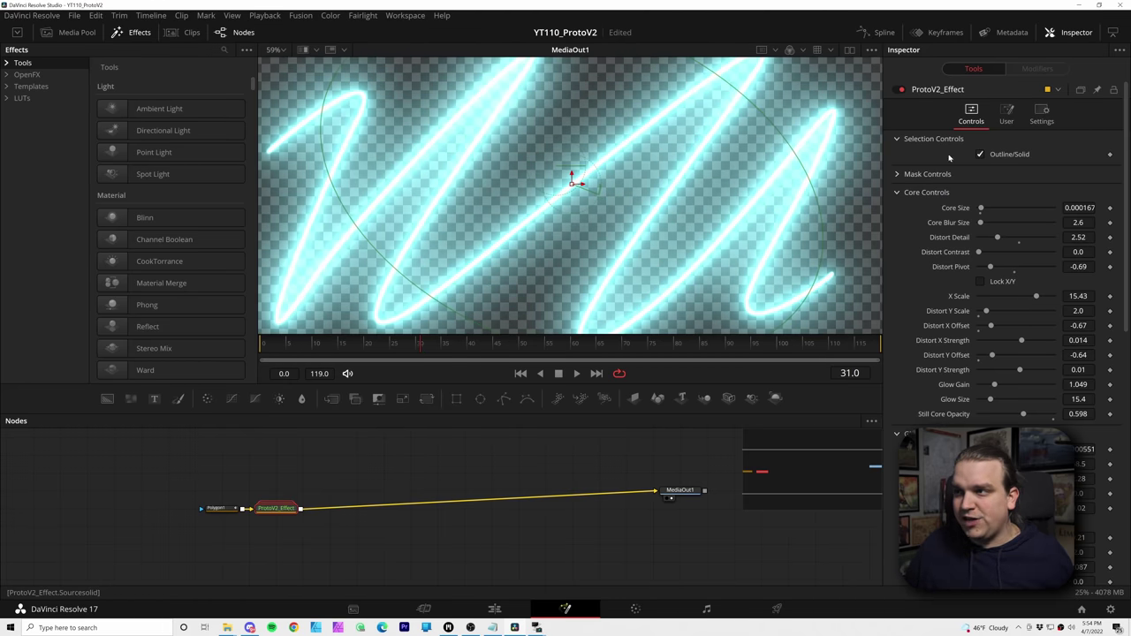
click(996, 155)
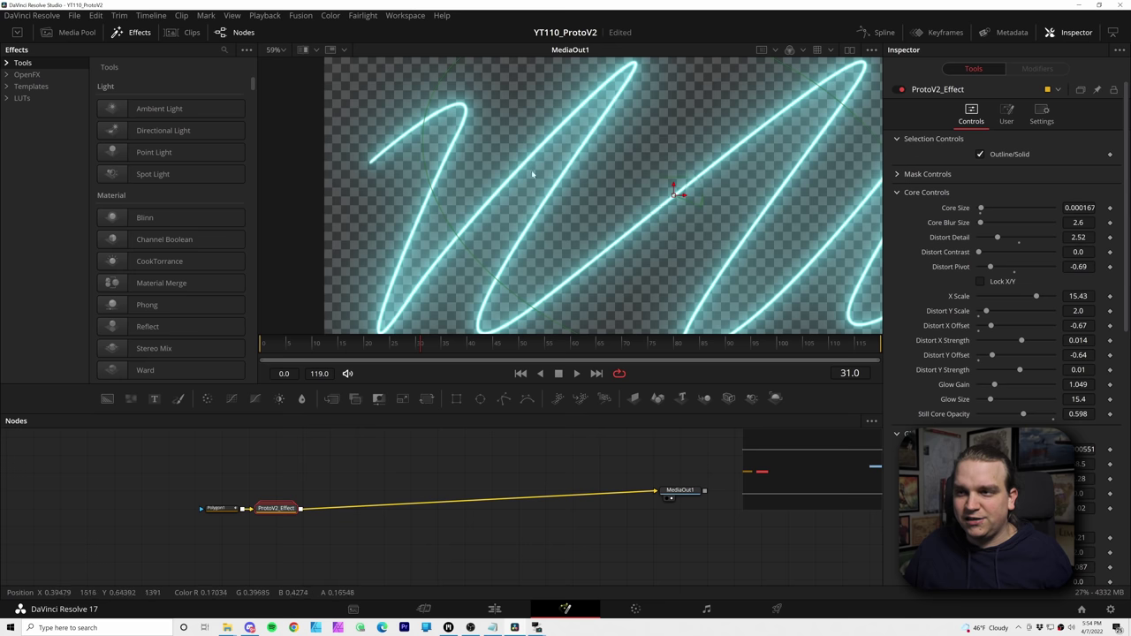
click(481, 399)
Wire Ellipse1 into ProtoV2_Effect's input and view the MediaOut1 result.
key(1)
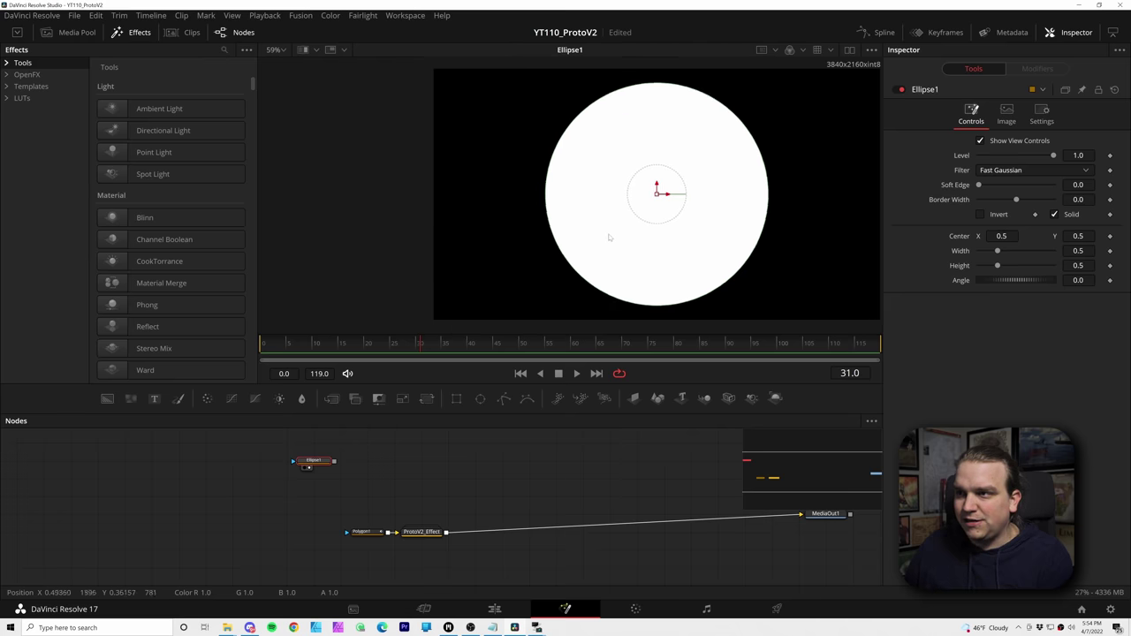
scroll(536, 205, down, 2)
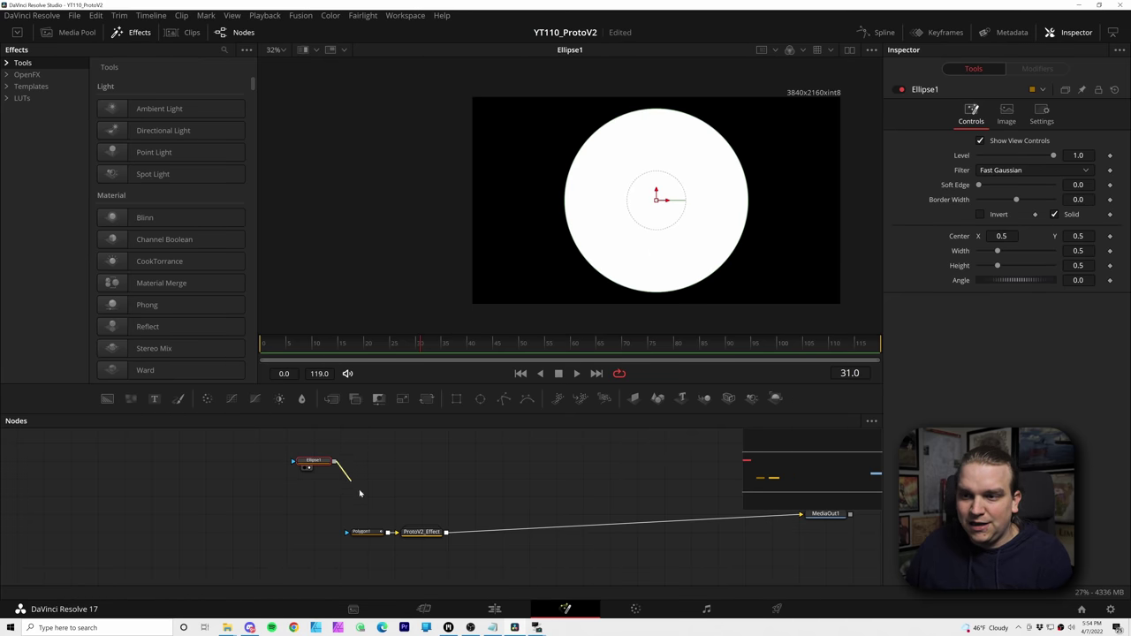
drag(359, 489, 397, 537)
click(413, 533)
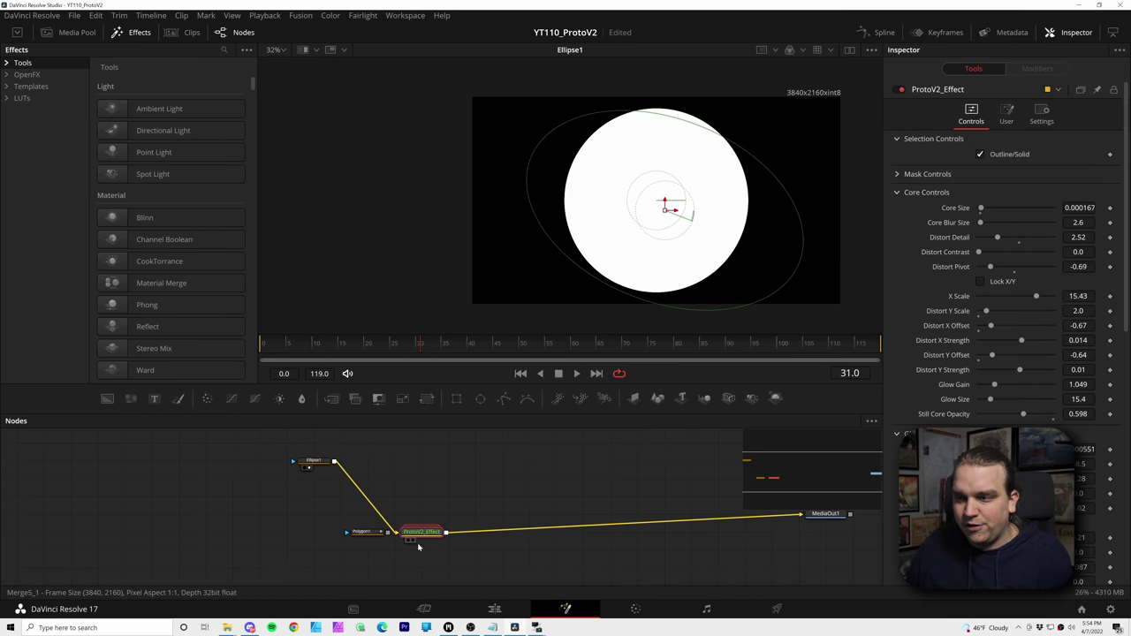
click(826, 523)
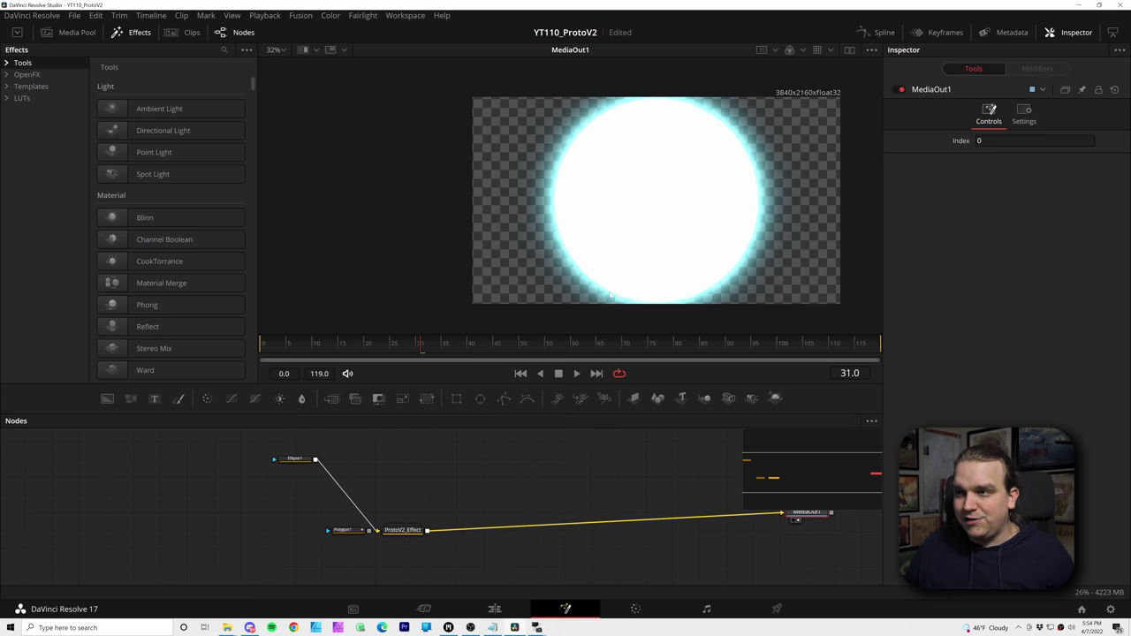
scroll(649, 203, down, 3)
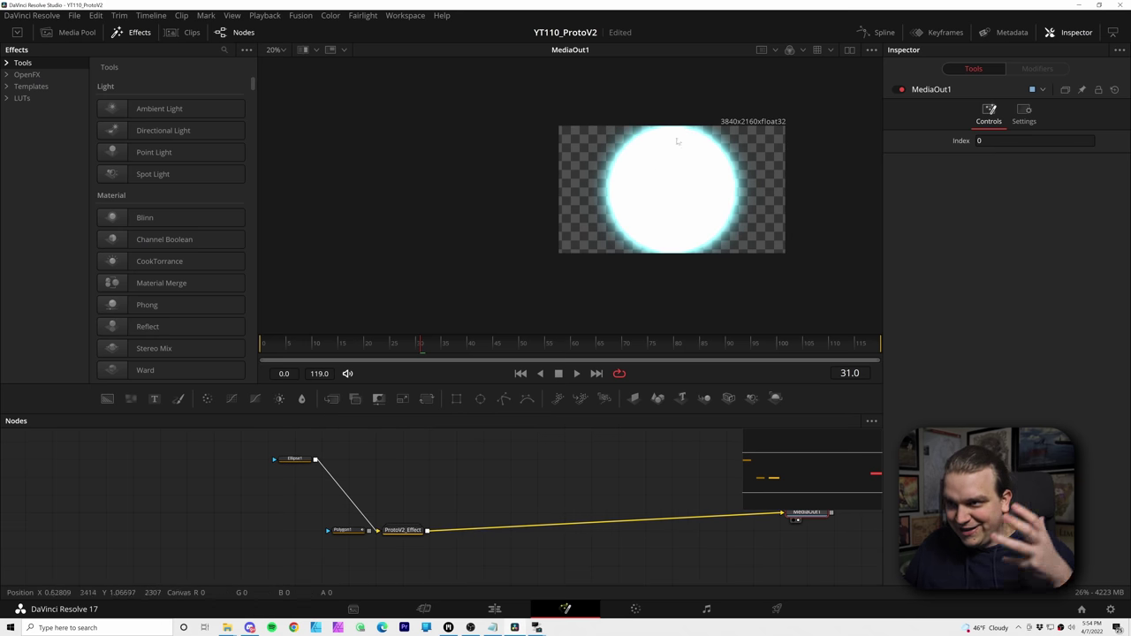
scroll(662, 265, up, 3)
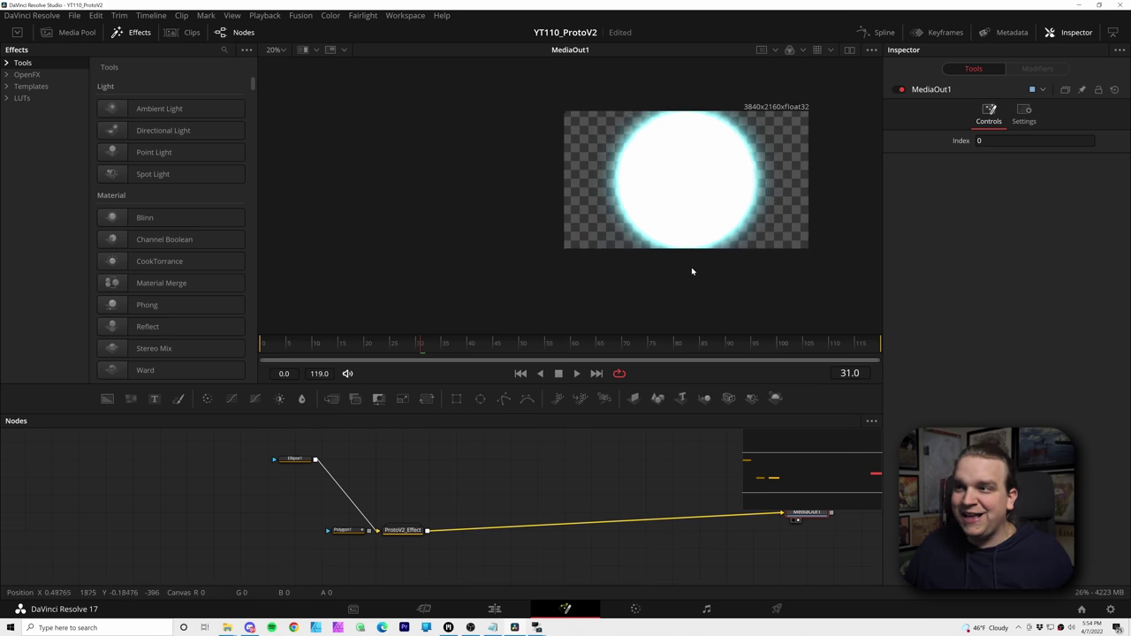
Refine the ellipse glow into a thin cyan ring and try User-tab presets on it.
click(294, 462)
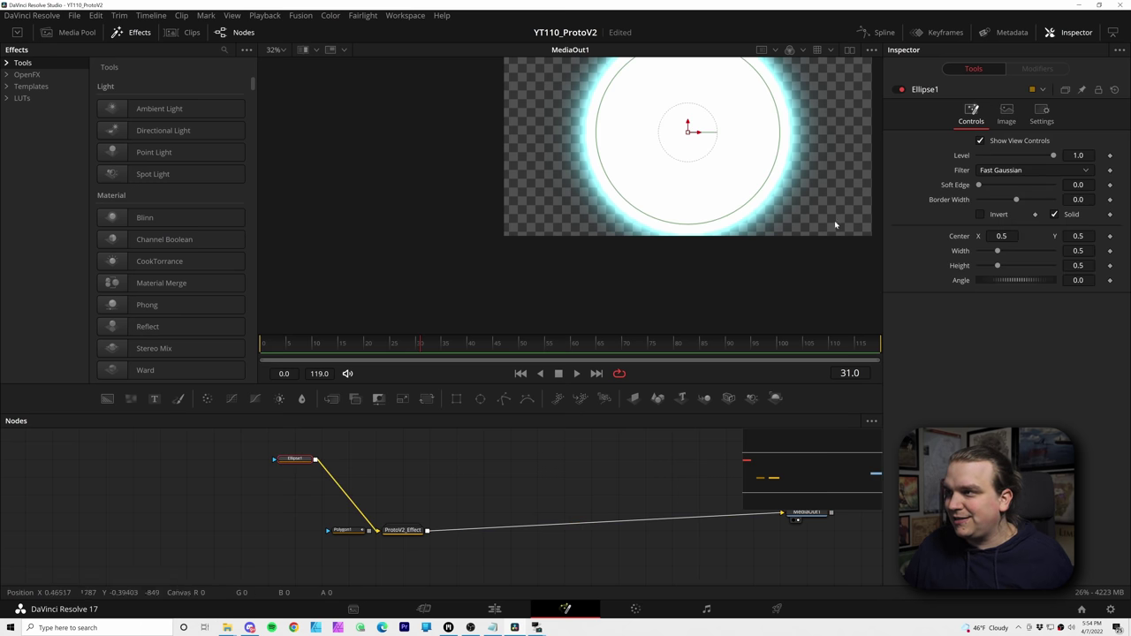
click(402, 530)
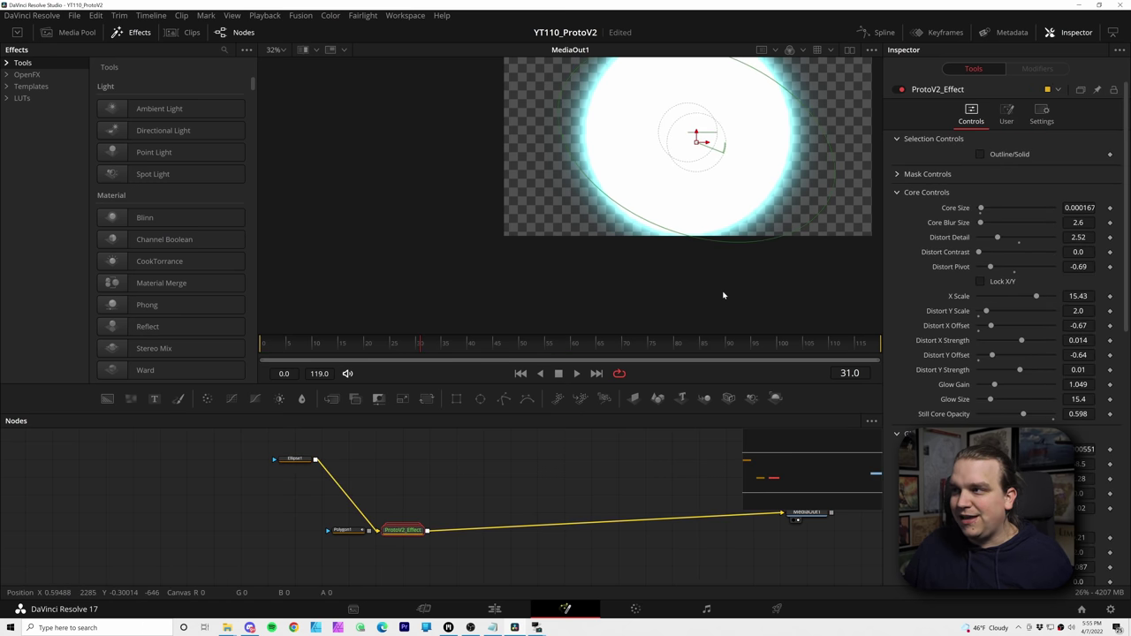
key(ctrl+f)
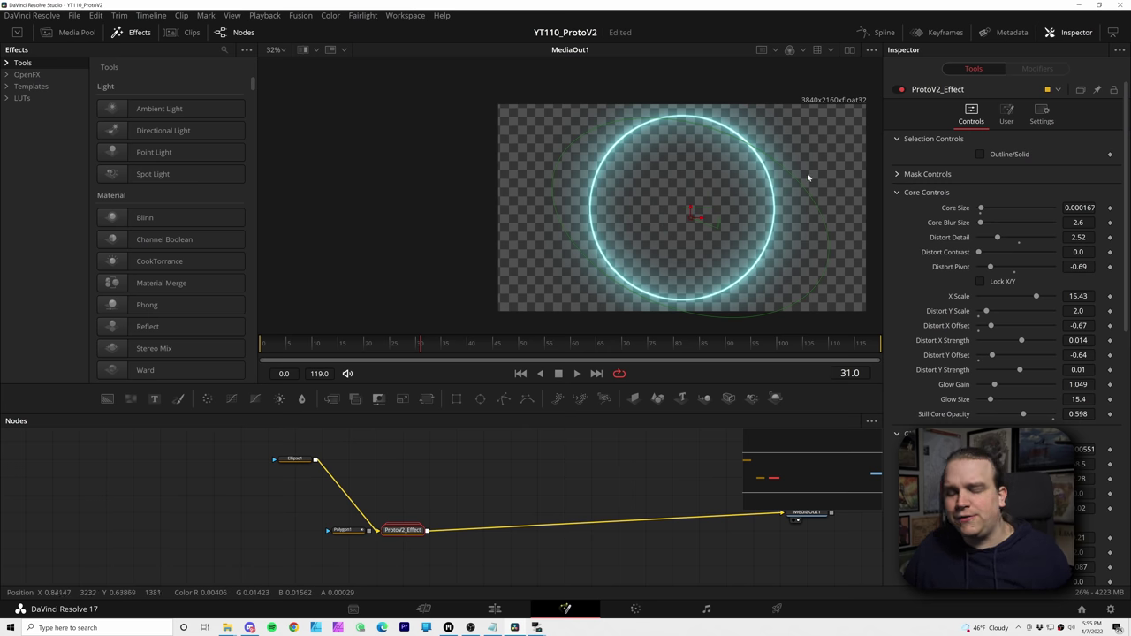
click(978, 139)
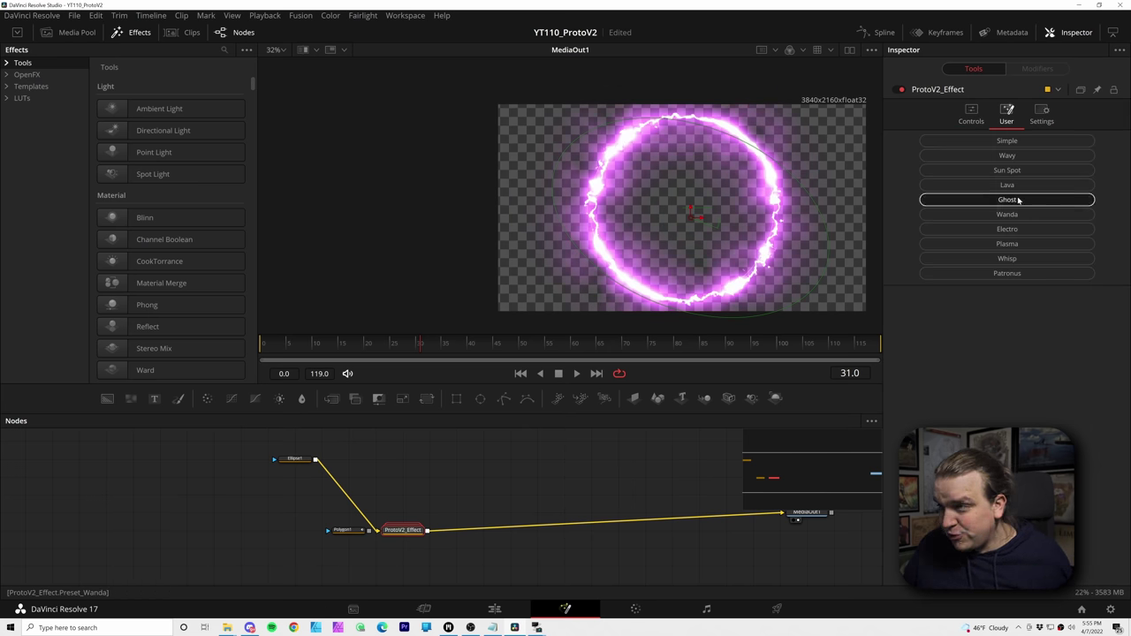
click(983, 146)
scroll(983, 146, down, 8)
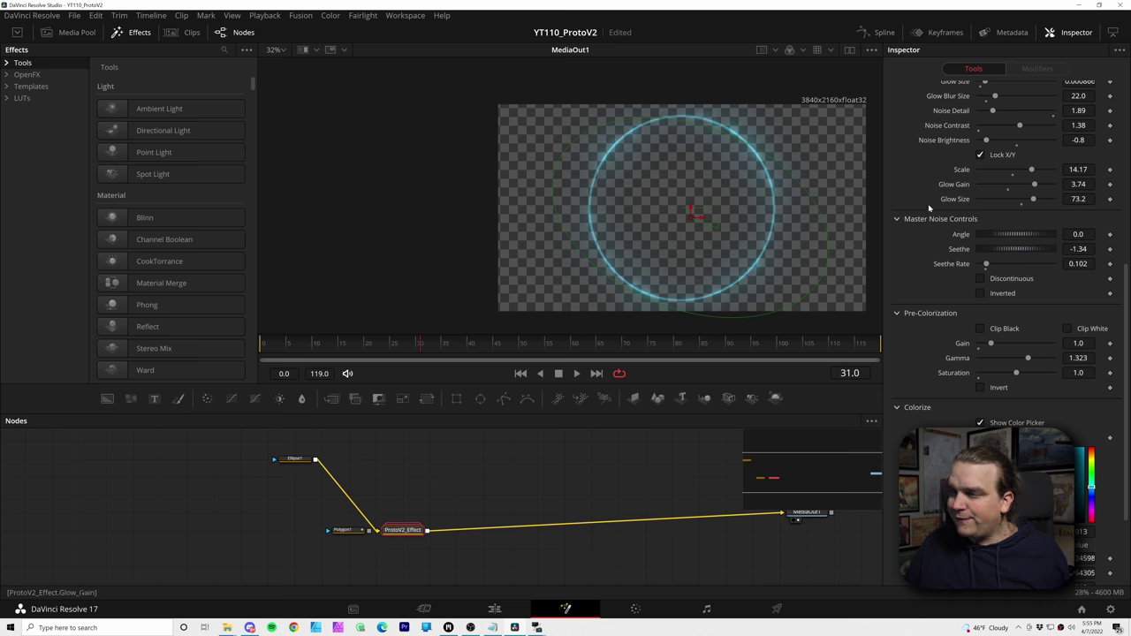
scroll(950, 369, up, 10)
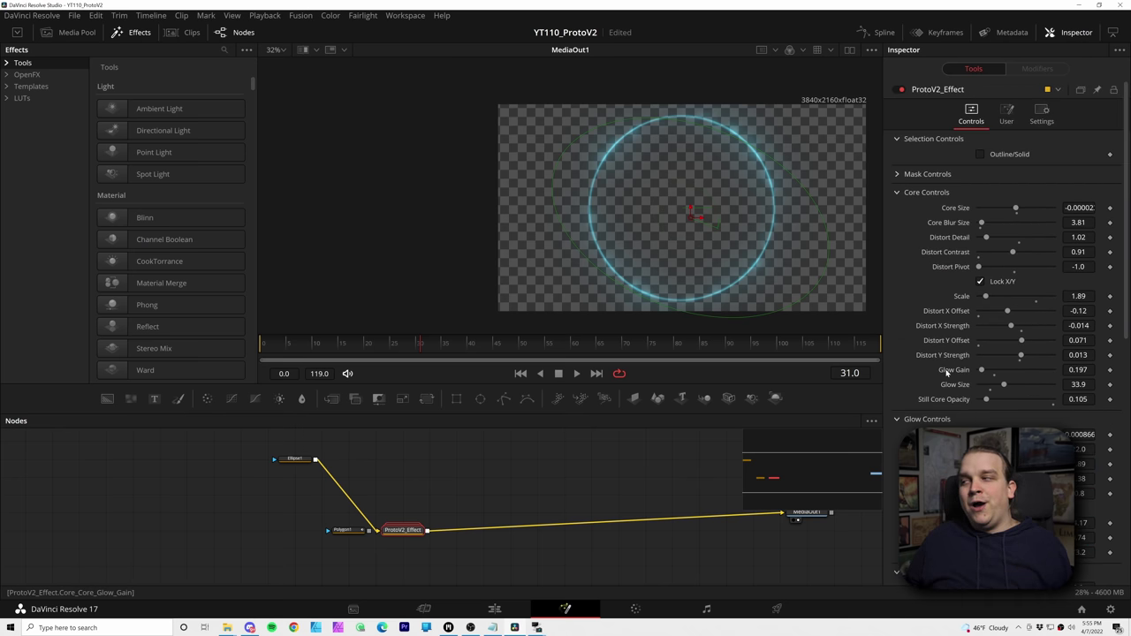